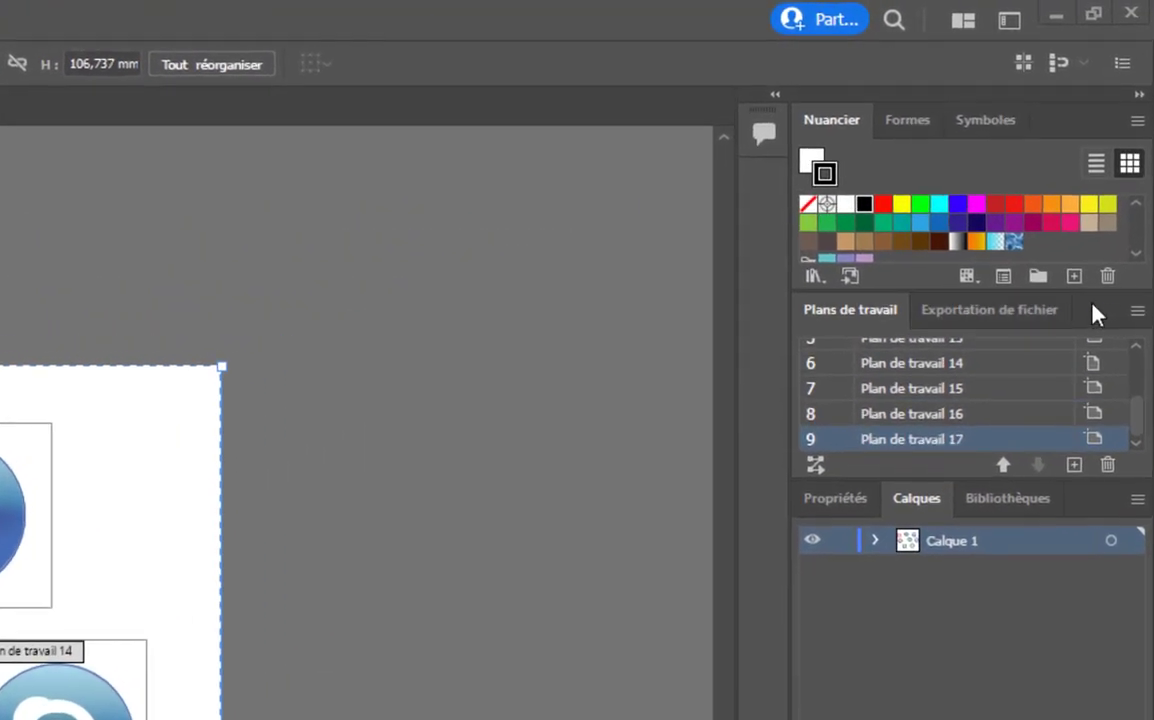
# Place the Plans de travail panel group above the Nuancier group and enlarge it to show the whole artboard list.
pyautogui.moveTo(1093, 306); pyautogui.dragTo(1093, 118)
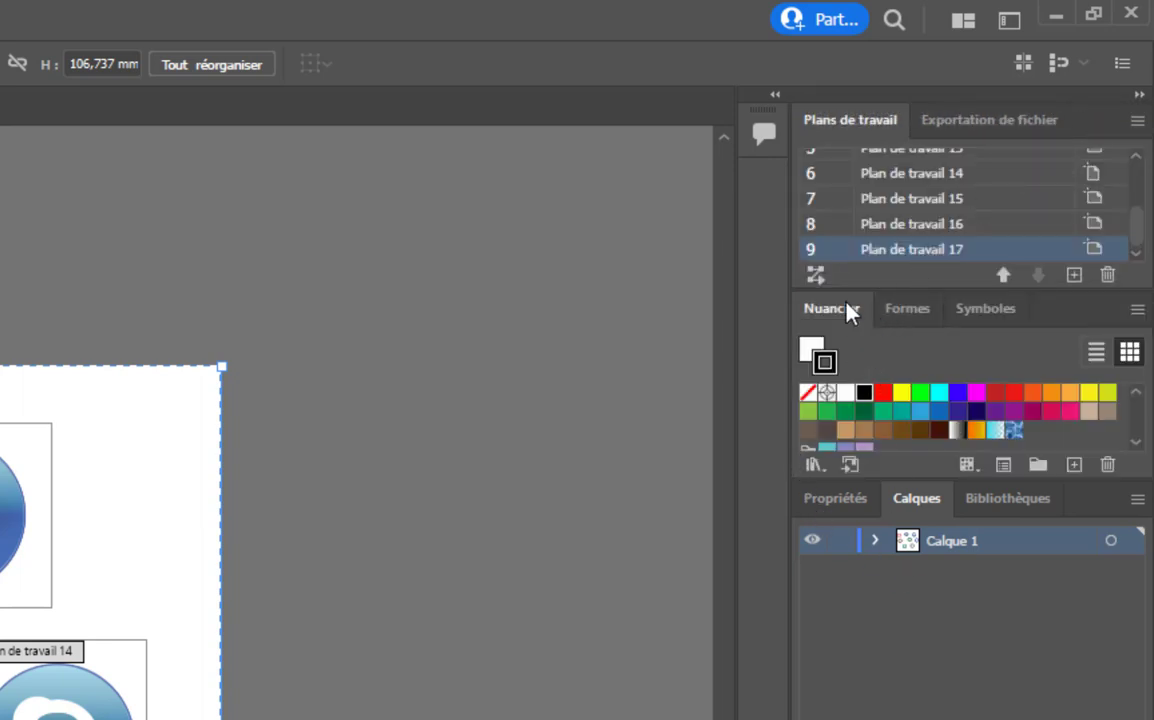
pyautogui.moveTo(868, 289); pyautogui.dragTo(866, 523)
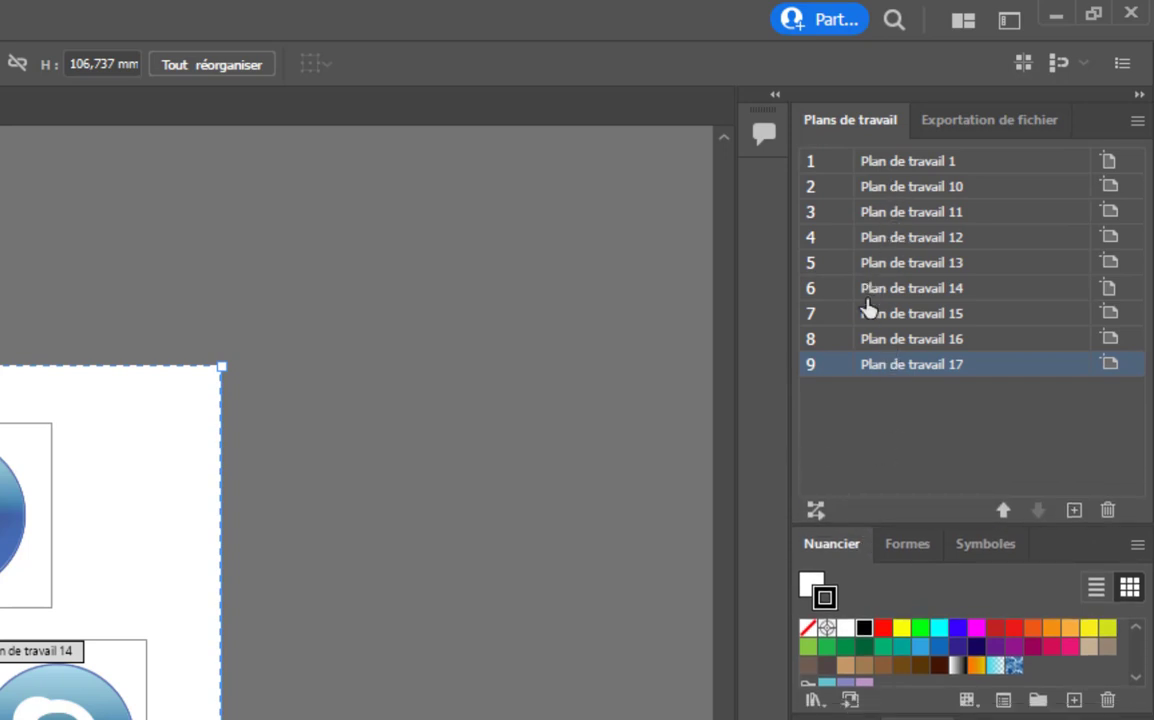
# Rename the first artboard, around the YouTube icon, as YouTube.
pyautogui.click(827, 166)
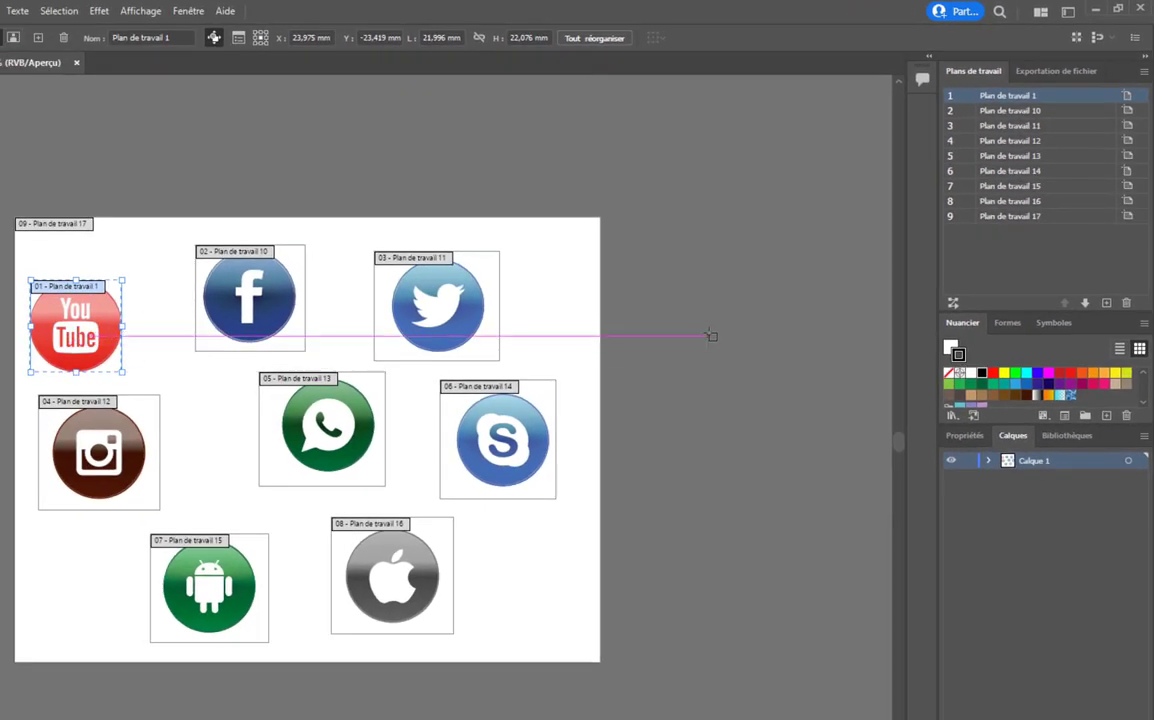
pyautogui.doubleClick(1011, 96)
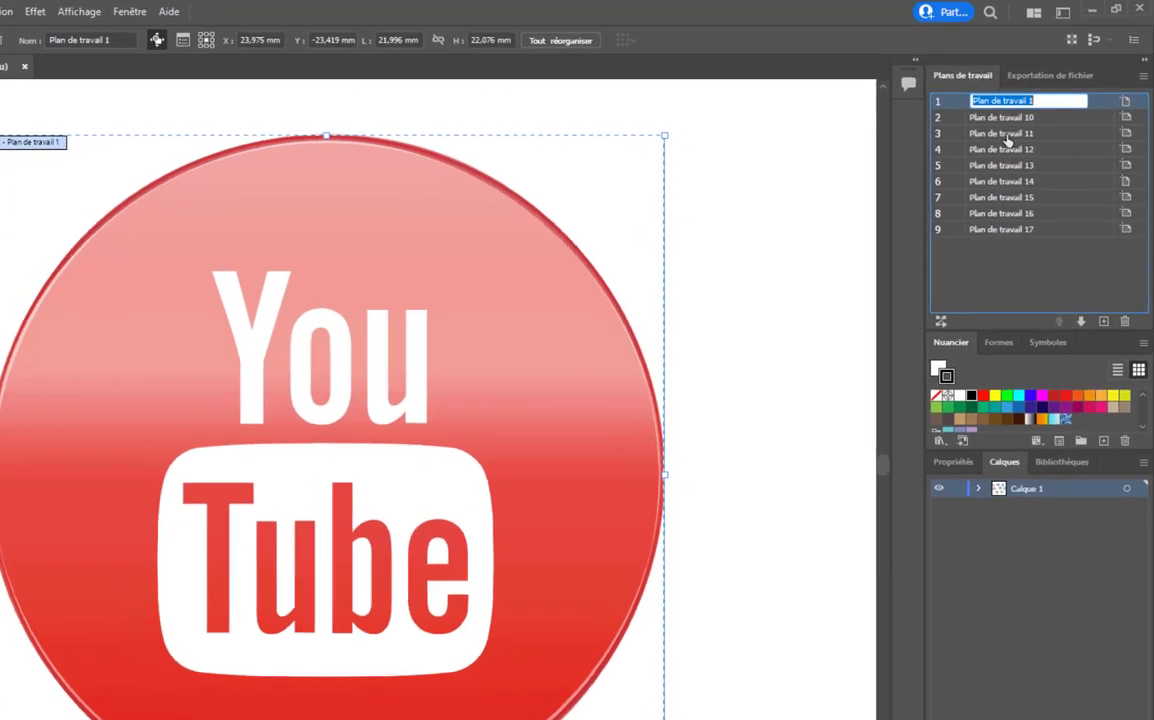
pyautogui.write('YouTube')
pyautogui.press('Return')
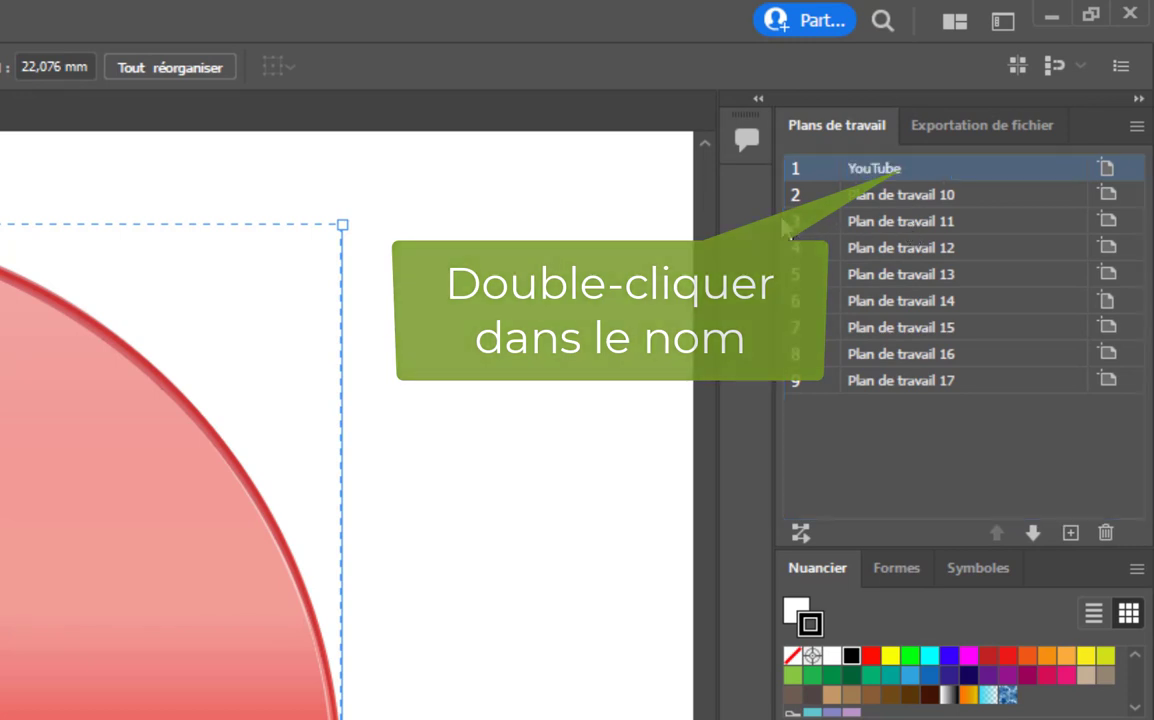
# Rename the second artboard, around the white "f" icon, as Facebook, correcting the capitalisation of the name.
pyautogui.doubleClick(895, 196)
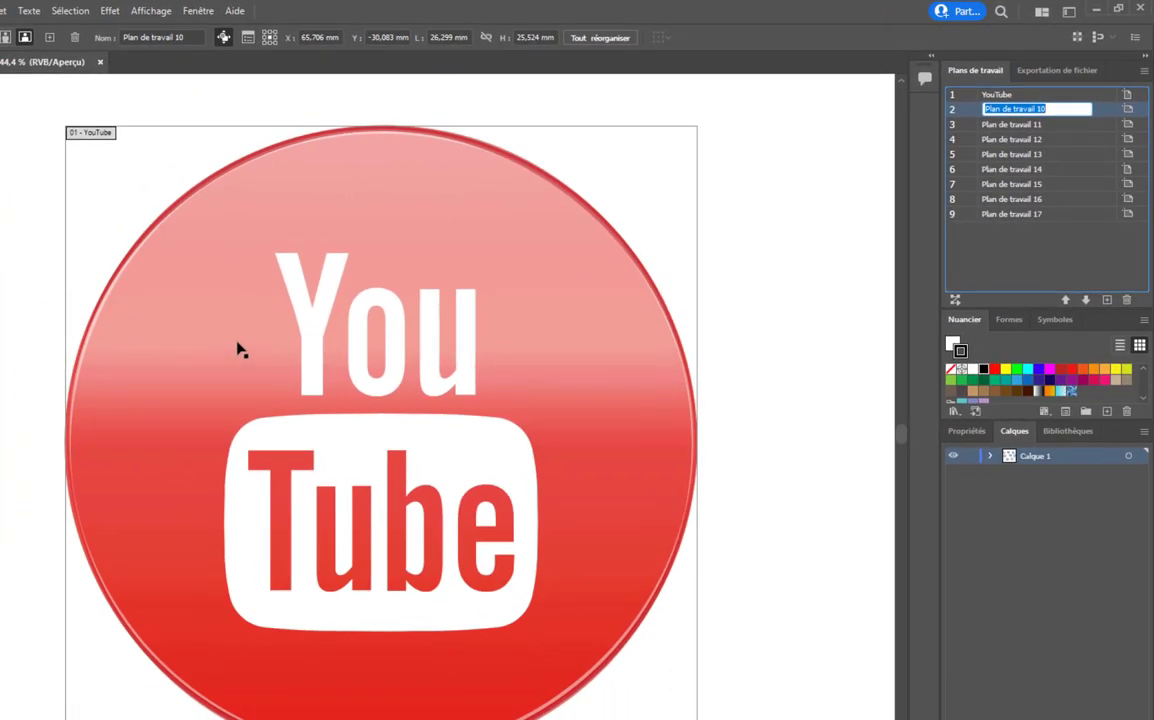
pyautogui.scroll(-2, 250, 318)
pyautogui.scroll(2, 285, 333)
pyautogui.press('space')
pyautogui.moveTo(669, 467); pyautogui.dragTo(510, 438)
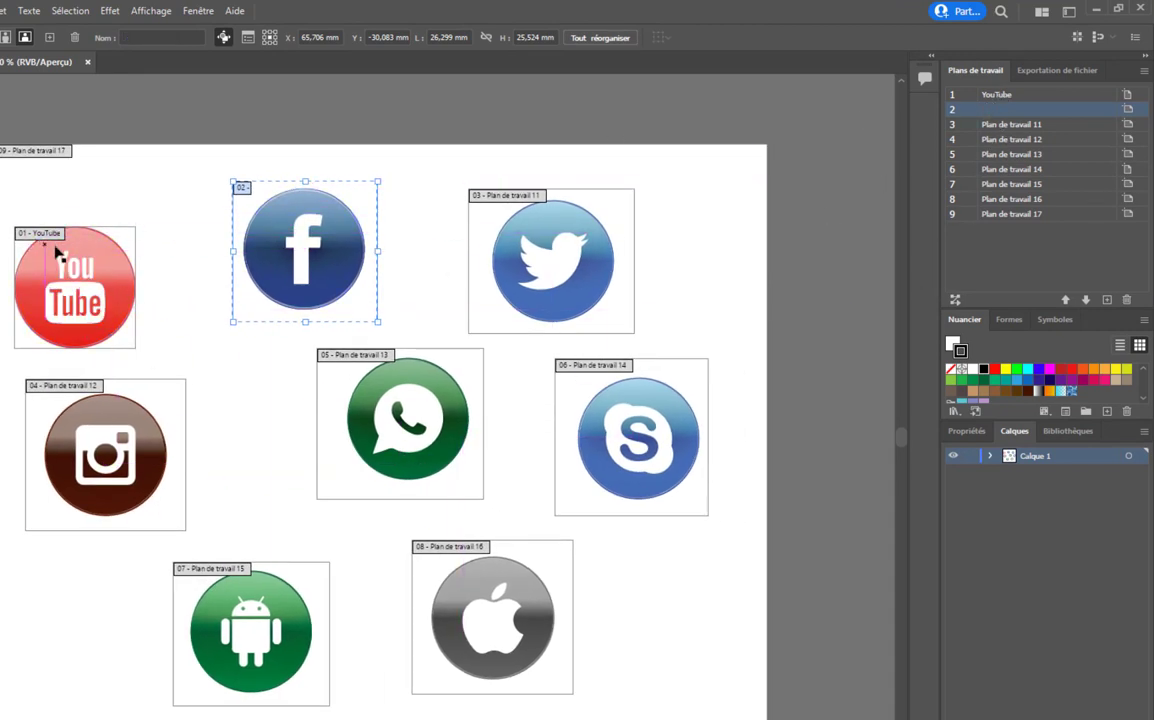
pyautogui.doubleClick(1024, 111)
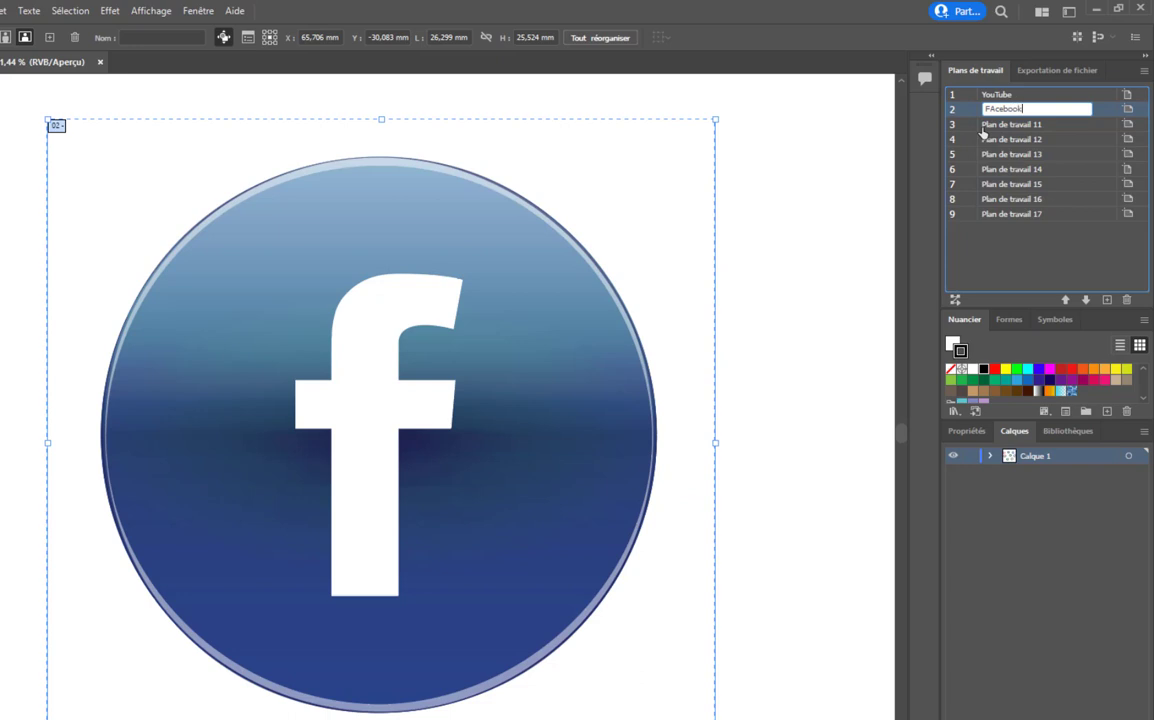
pyautogui.press('Return')
pyautogui.doubleClick(993, 111)
pyautogui.click(990, 110)
pyautogui.write('a')
pyautogui.press('Return')
# Rename the third artboard, around the bird icon, as Twitter.
pyautogui.doubleClick(1000, 126)
pyautogui.scroll(-6, 301, 296)
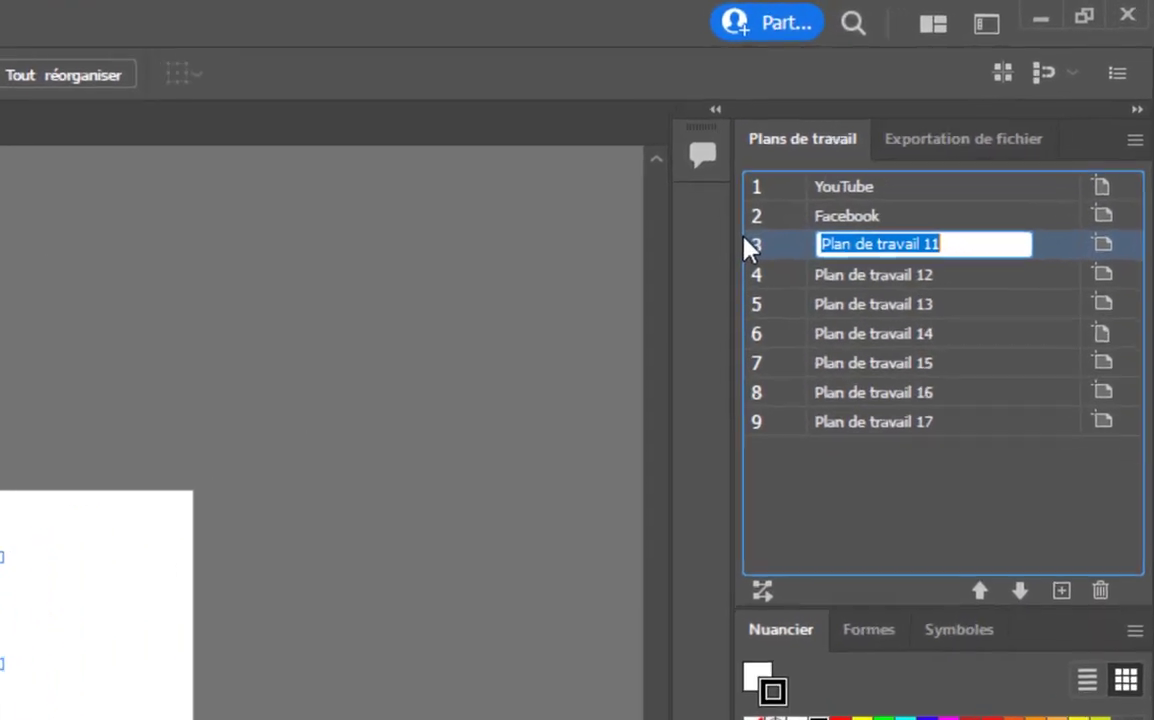
pyautogui.write('Twitter')
pyautogui.press('Return')
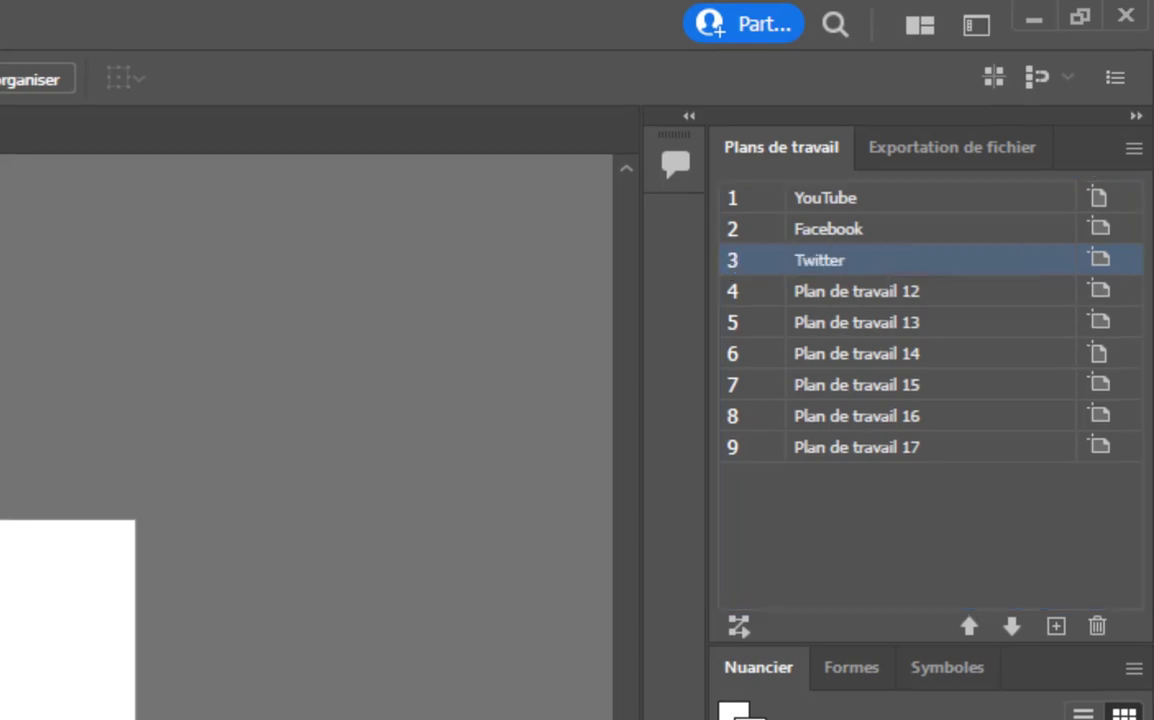
# Rename the fourth artboard, around the brown camera icon, as Instagram.
pyautogui.click(940, 299)
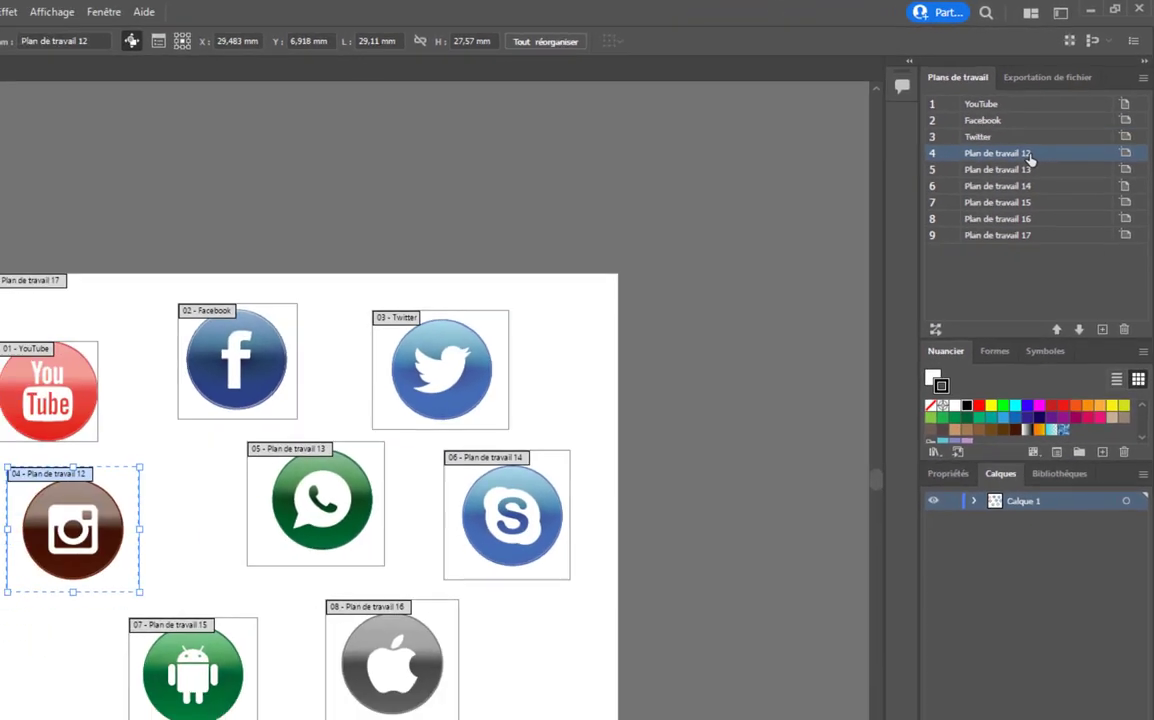
pyautogui.doubleClick(1035, 149)
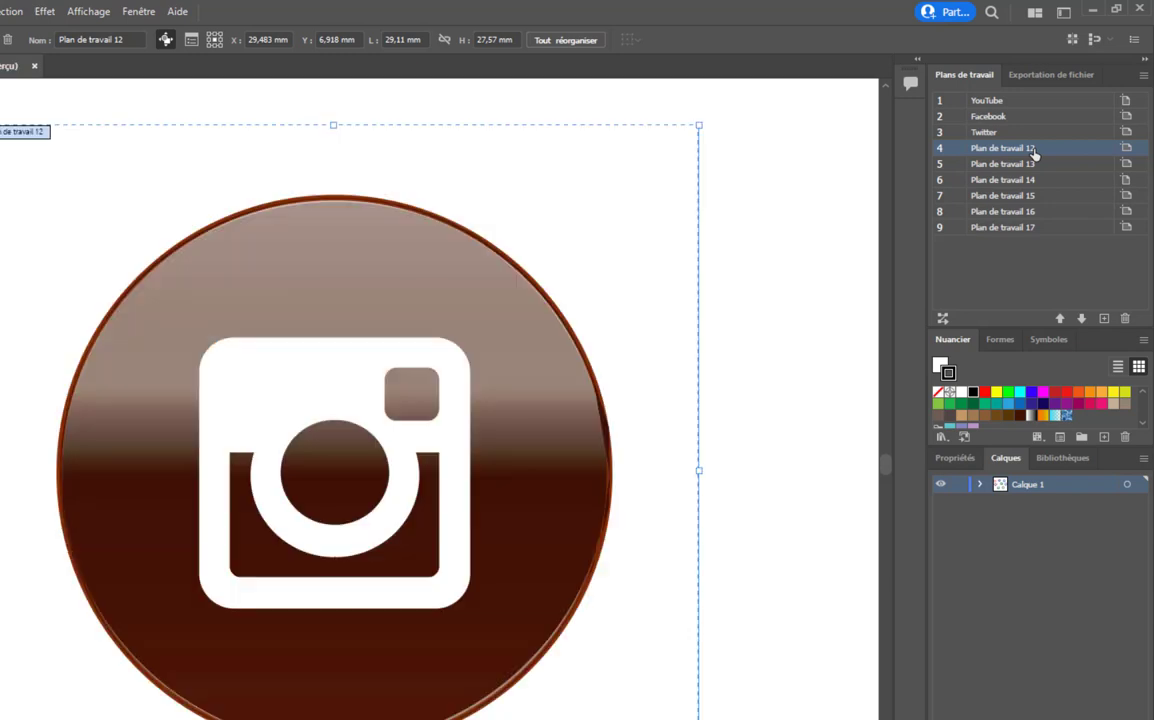
pyautogui.doubleClick(1035, 148)
pyautogui.write('Instagram')
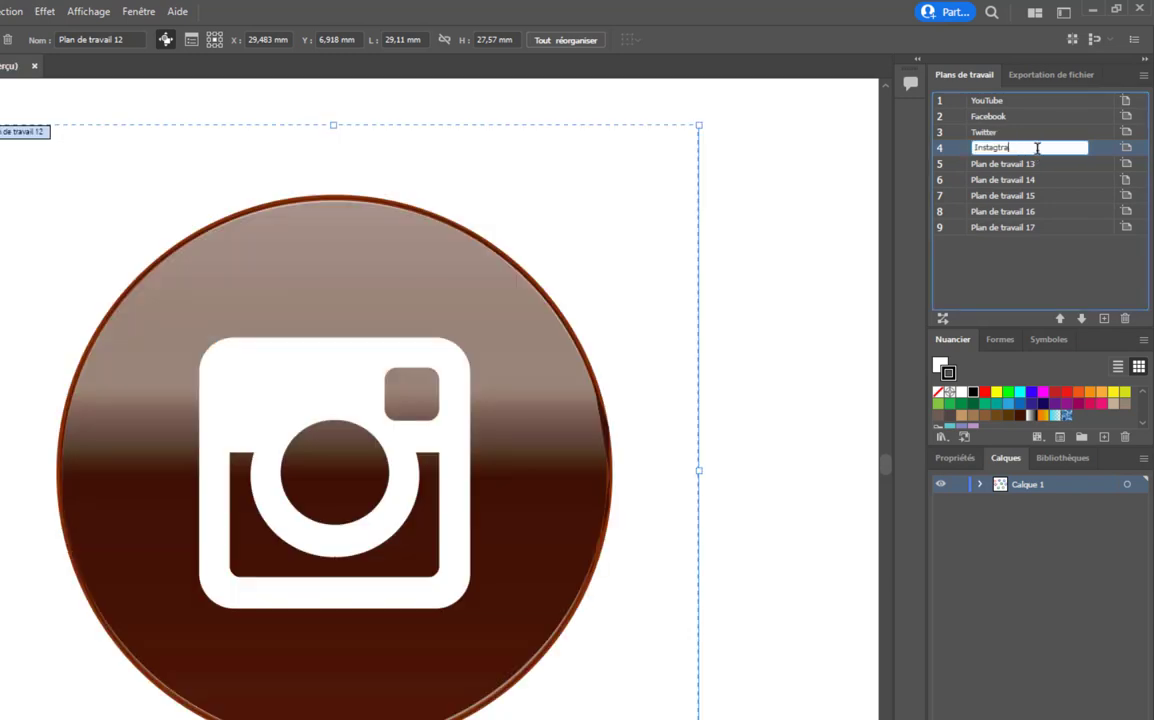
pyautogui.press('Return')
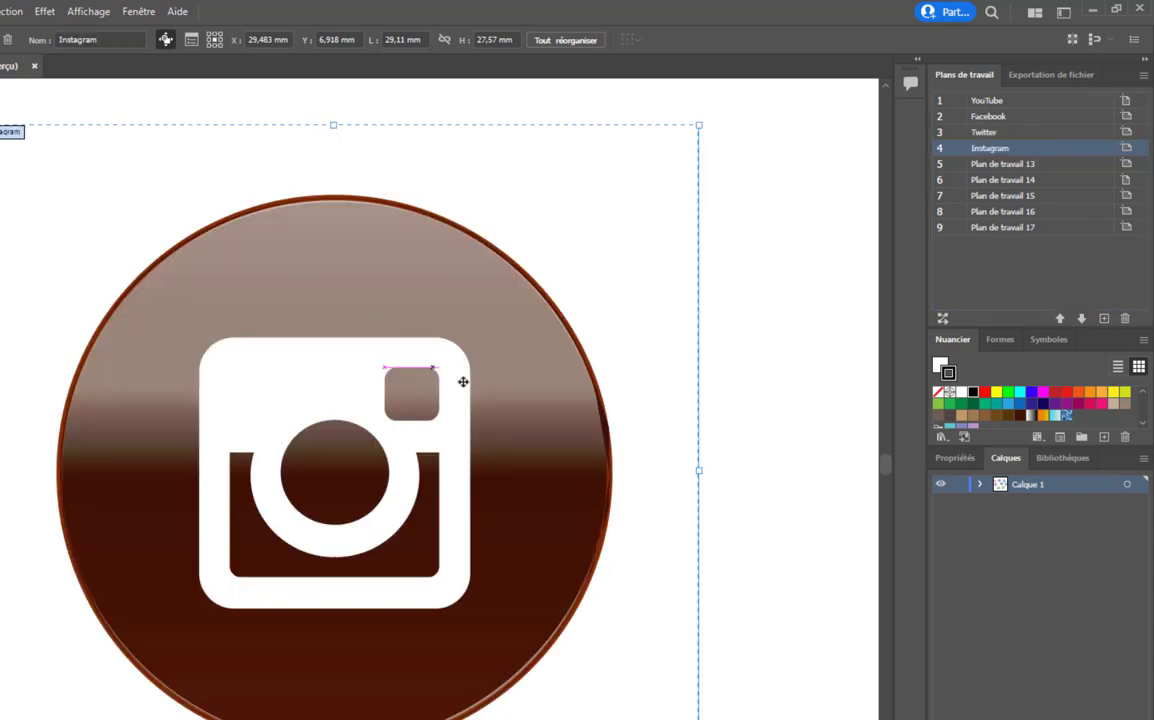
# Rename the fifth artboard, around the green telephone bubble icon, as Whatsap.
pyautogui.hotkey('ctrl', 'alt', '0')
pyautogui.moveTo(516, 388); pyautogui.dragTo(394, 373)
pyautogui.click(1000, 165)
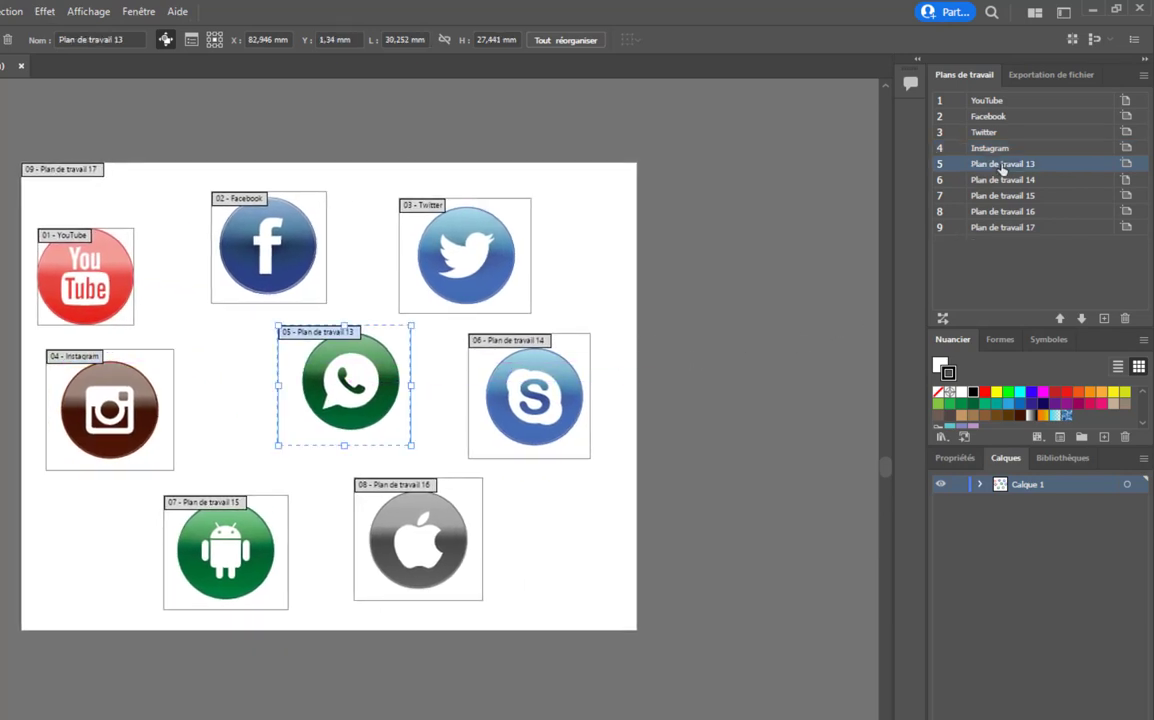
pyautogui.doubleClick(1003, 164)
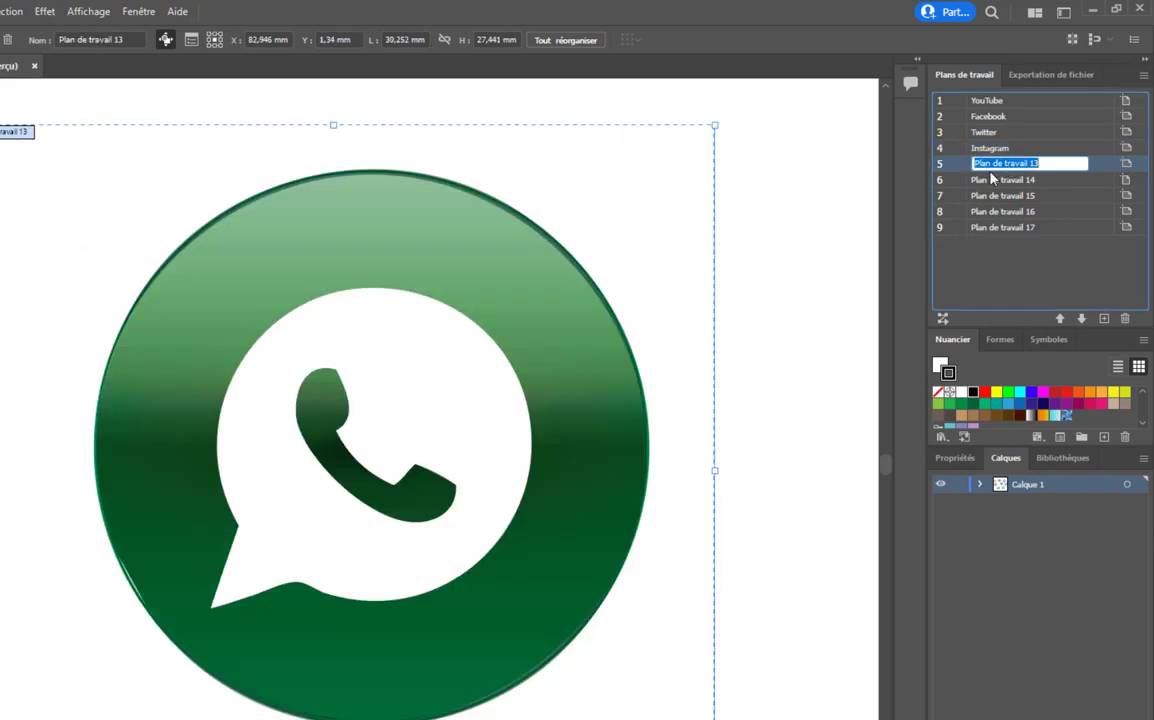
pyautogui.write('Whatsap')
pyautogui.press('Return')
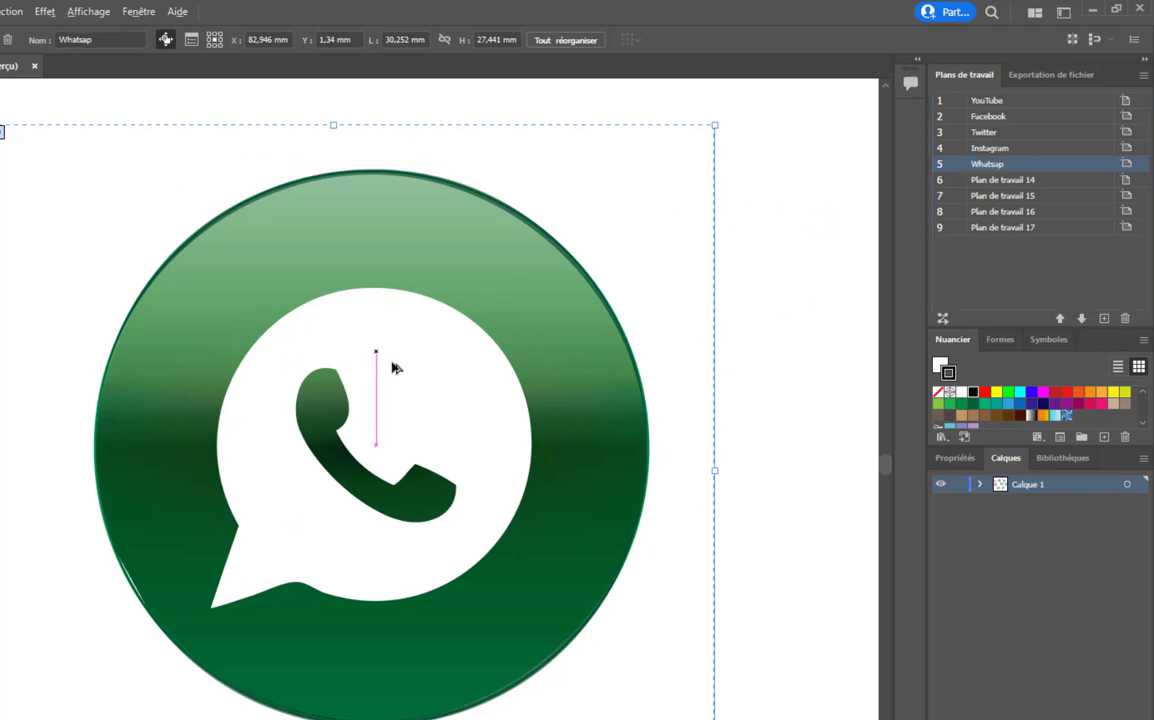
# Rename the sixth artboard, around the blue "S" icon, as Skype.
pyautogui.hotkey('ctrl', 'alt', '0')
pyautogui.click(1003, 180)
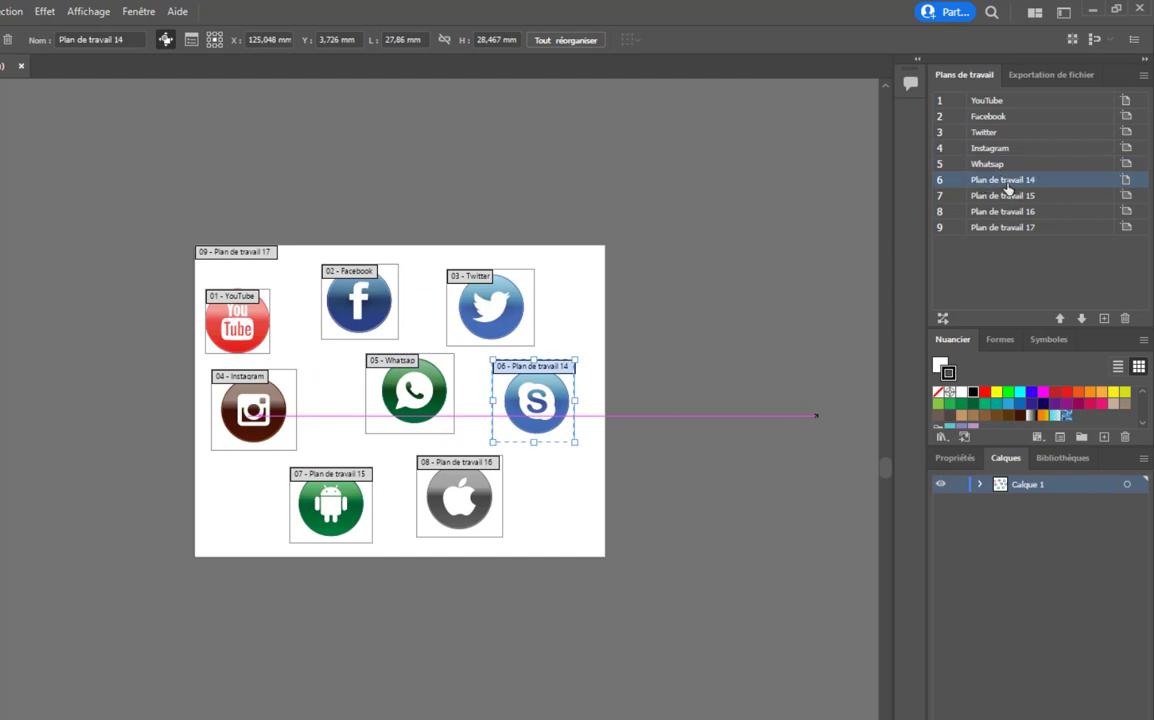
pyautogui.doubleClick(1003, 180)
pyautogui.doubleClick(1003, 180)
pyautogui.write('Skype')
pyautogui.press('Return')
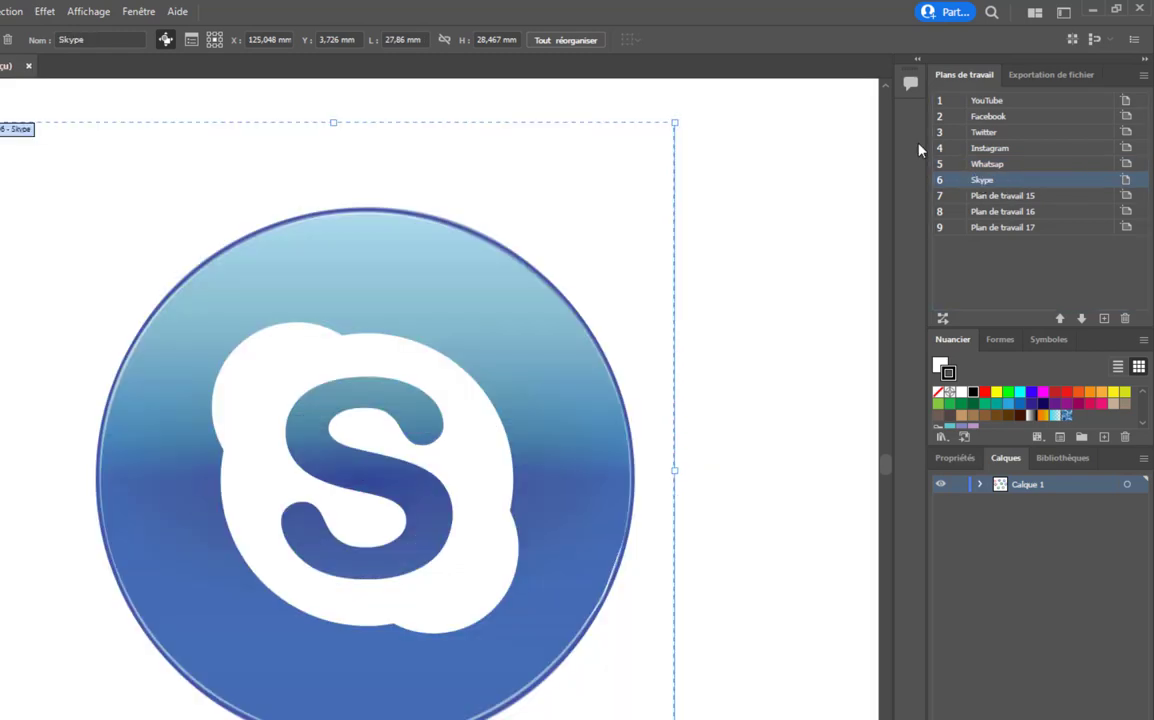
# Rename the seventh artboard, around the green robot icon, as Android.
pyautogui.doubleClick(977, 197)
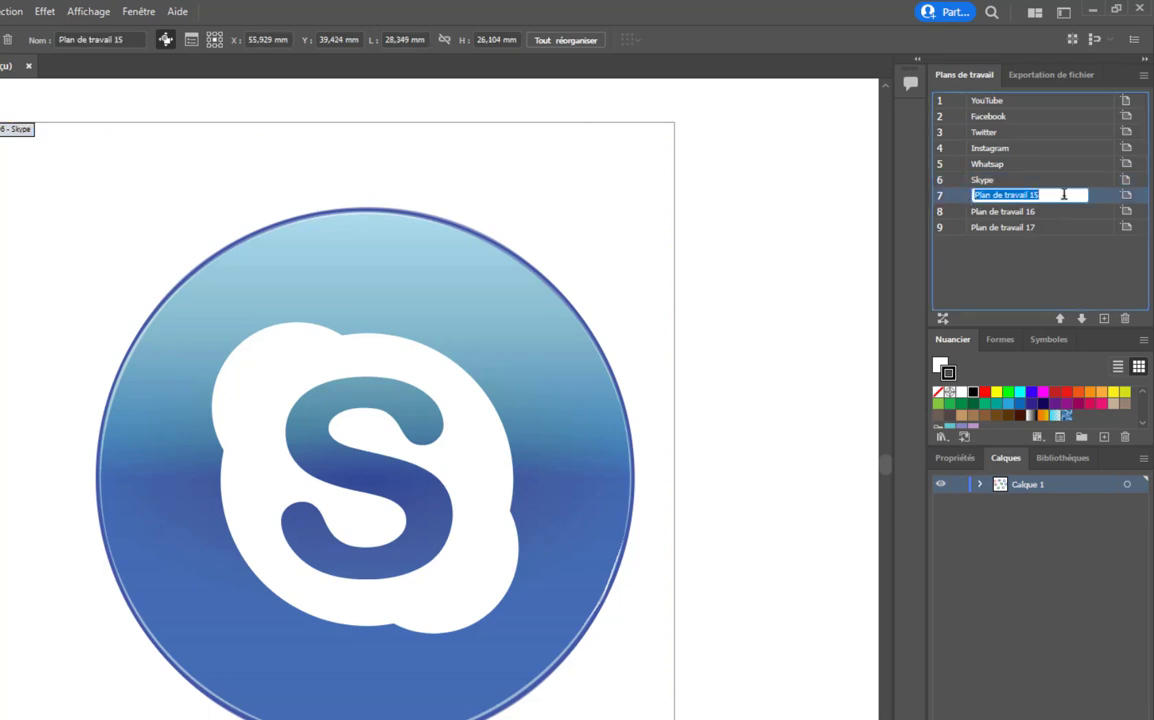
pyautogui.scroll(-6, 453, 401)
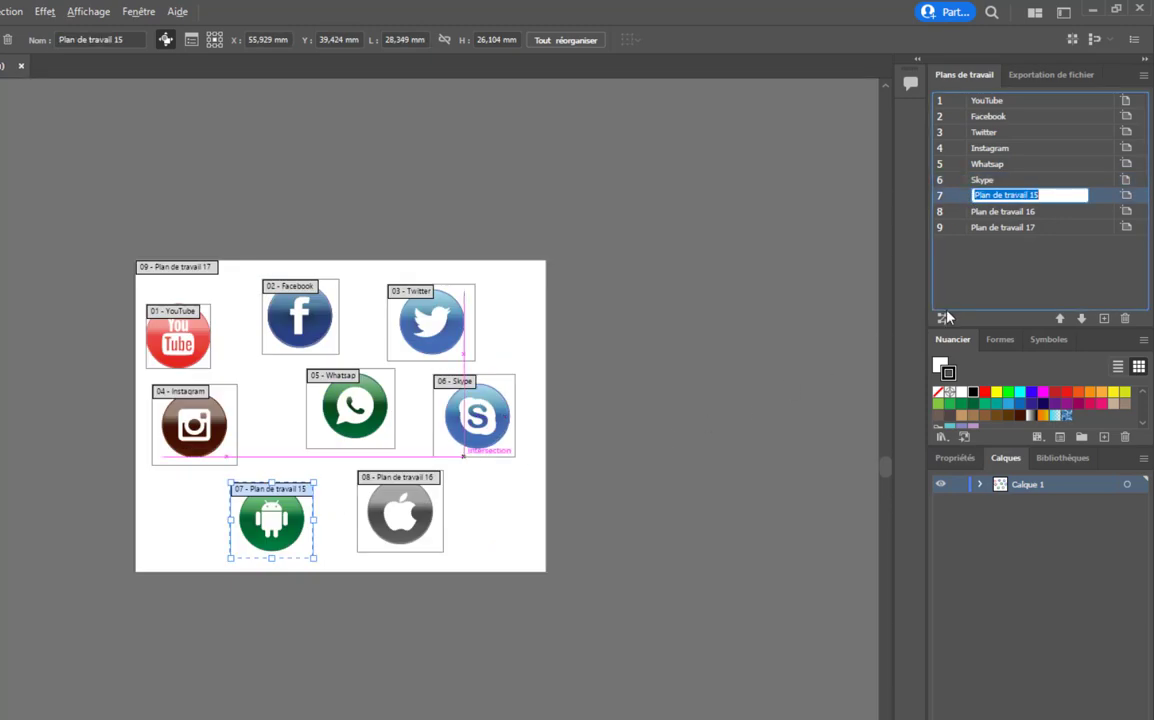
pyautogui.write('Android')
pyautogui.press('Return')
# Rename the eighth artboard, around the grey apple icon, as Apple.
pyautogui.click(999, 214)
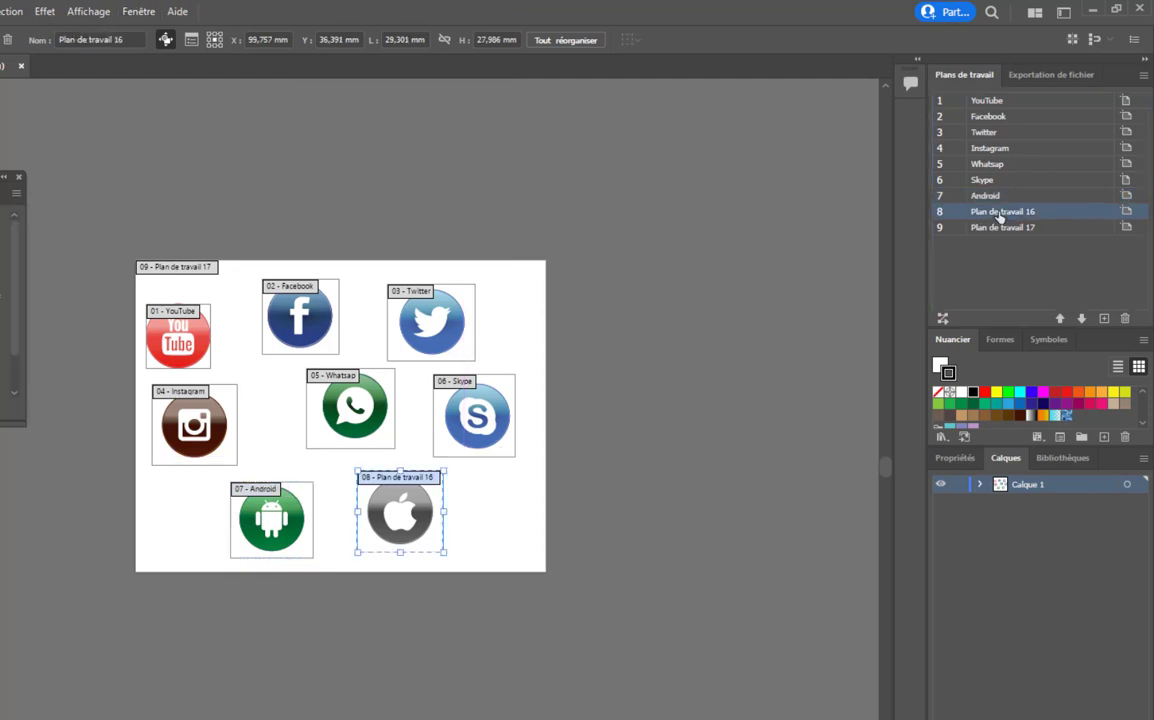
pyautogui.doubleClick(999, 214)
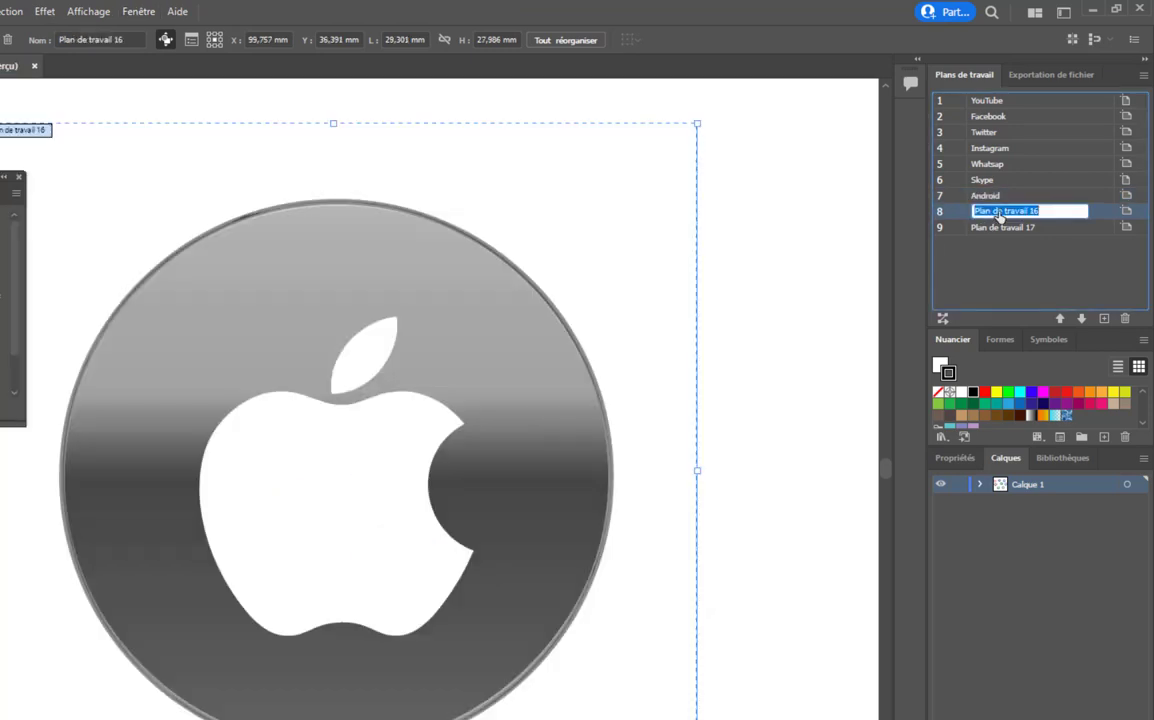
pyautogui.write('Apple')
pyautogui.press('Return')
# Rename the ninth artboard, the large one containing all the icons, as Plan général.
pyautogui.hotkey('ctrl', 'alt', '0')
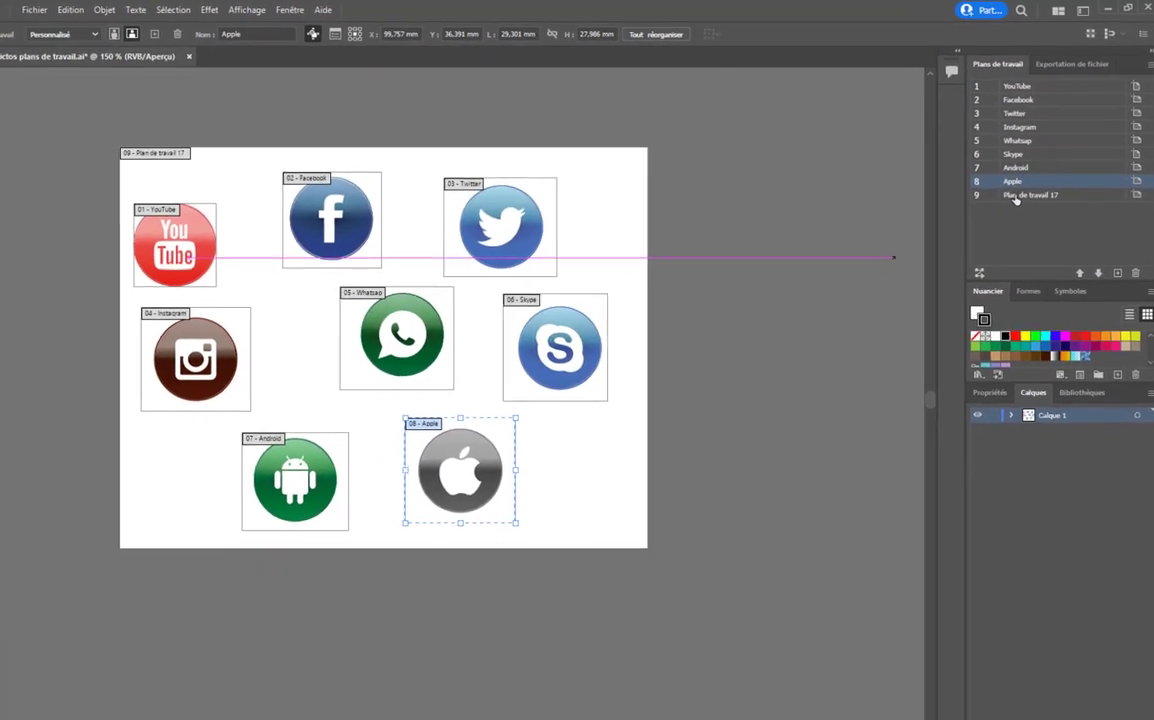
pyautogui.click(1015, 198)
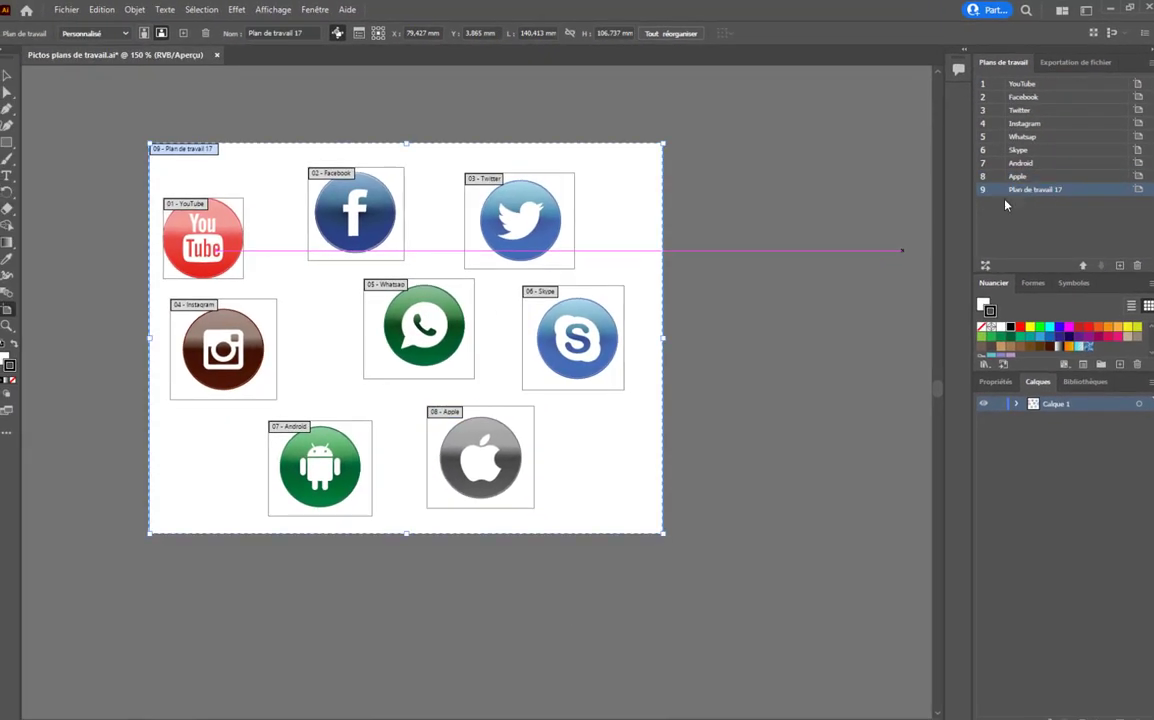
pyautogui.click(657, 423)
pyautogui.doubleClick(1035, 190)
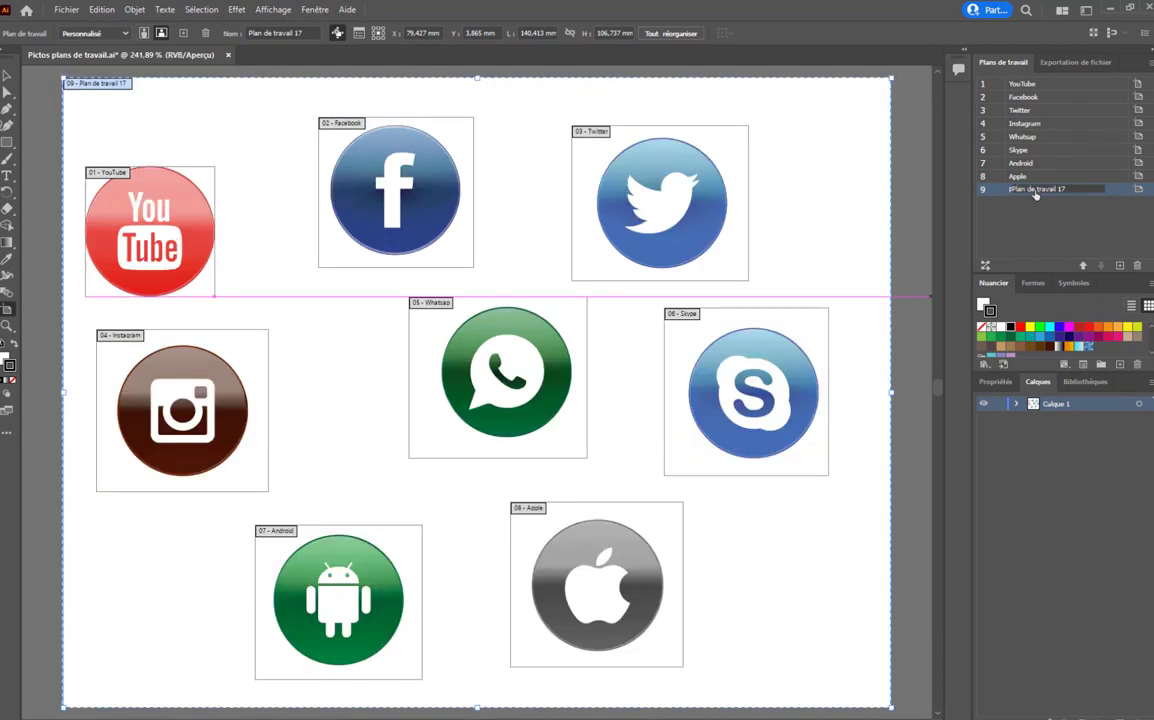
pyautogui.write('Plan général')
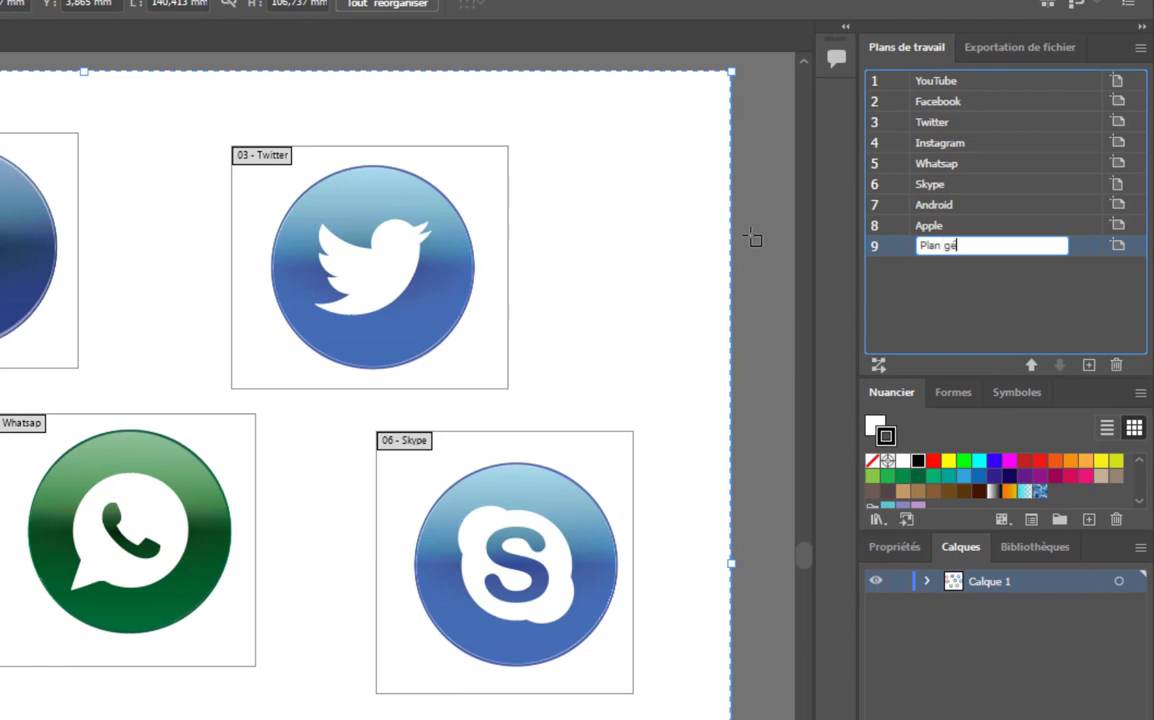
pyautogui.press('Return')
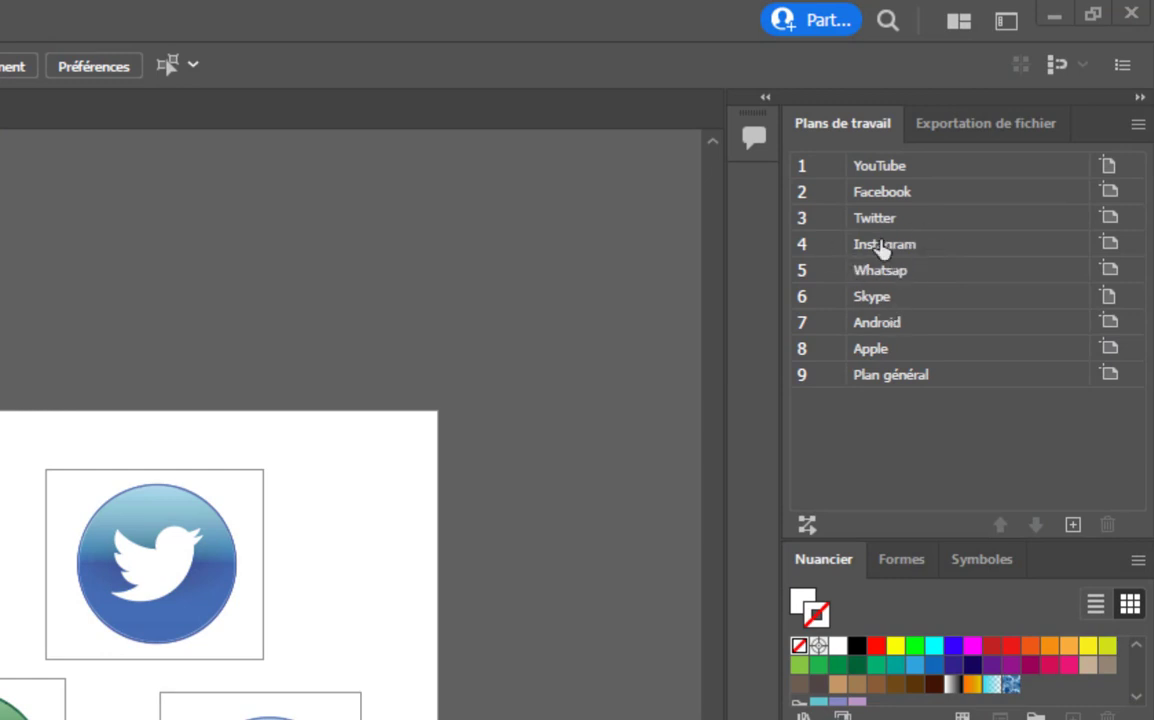
# Reorder the artboard list by moving Facebook below Whatsap and Plan général to first place.
pyautogui.moveTo(897, 196); pyautogui.dragTo(932, 284)
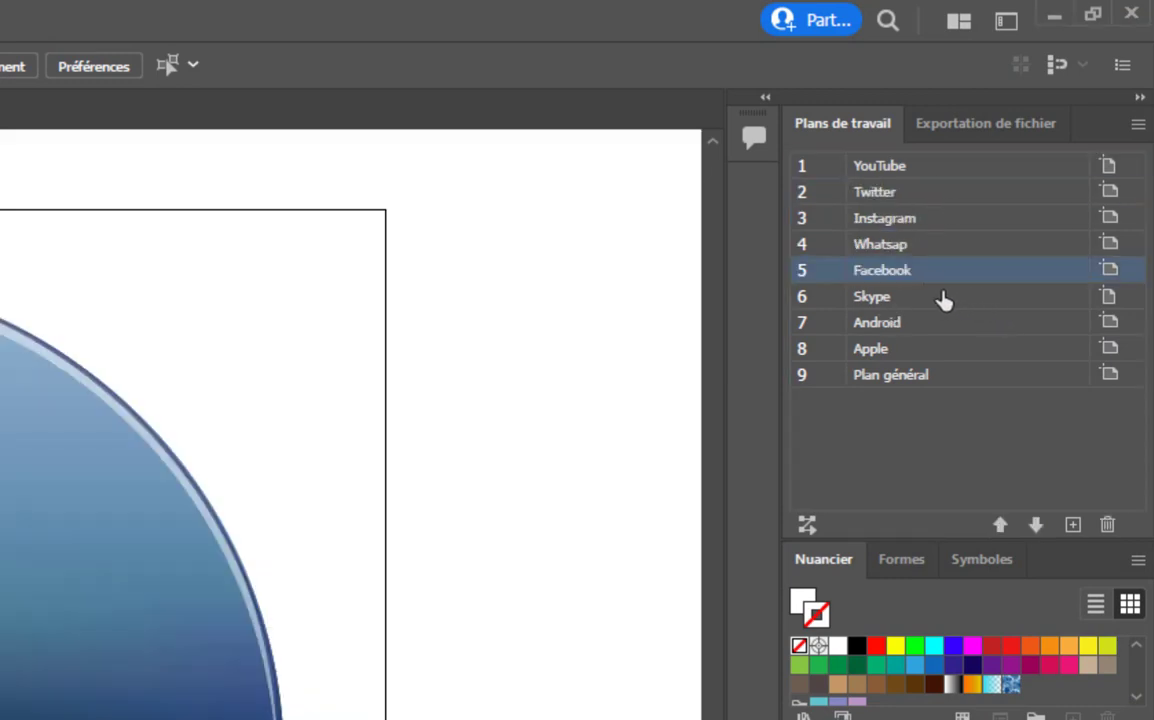
pyautogui.click(993, 386)
pyautogui.moveTo(974, 381); pyautogui.dragTo(958, 162)
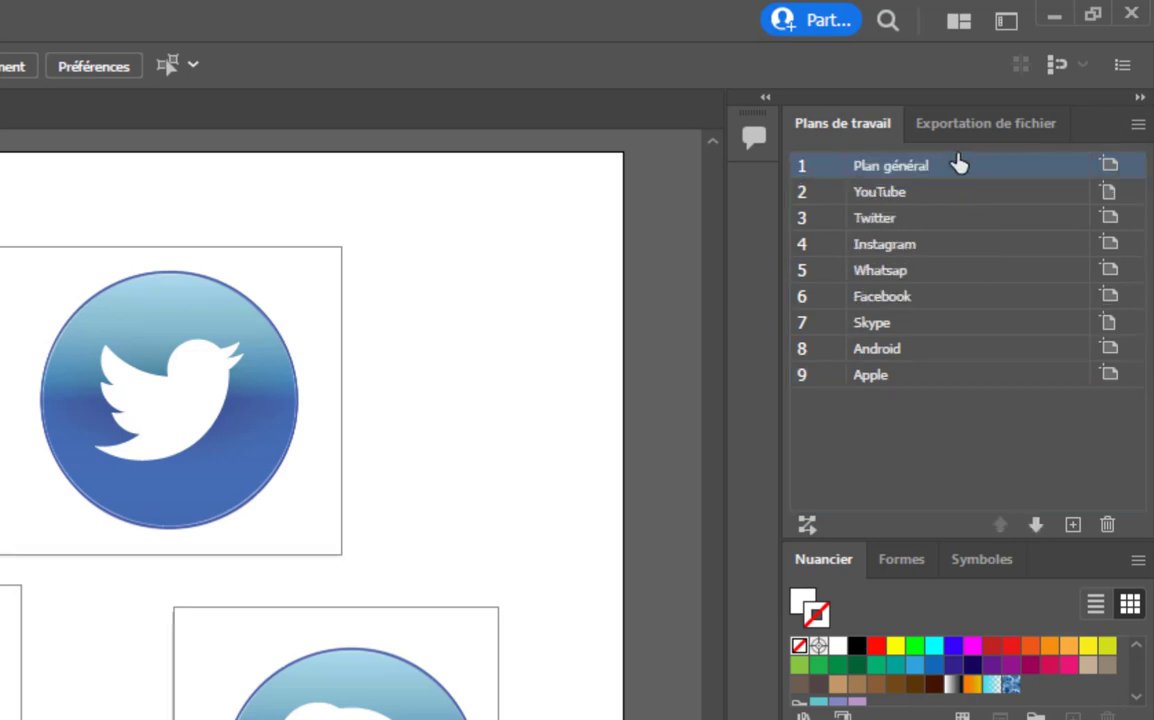
# Move the Facebook artboard up three places in the list, between YouTube and Twitter.
pyautogui.click(908, 298)
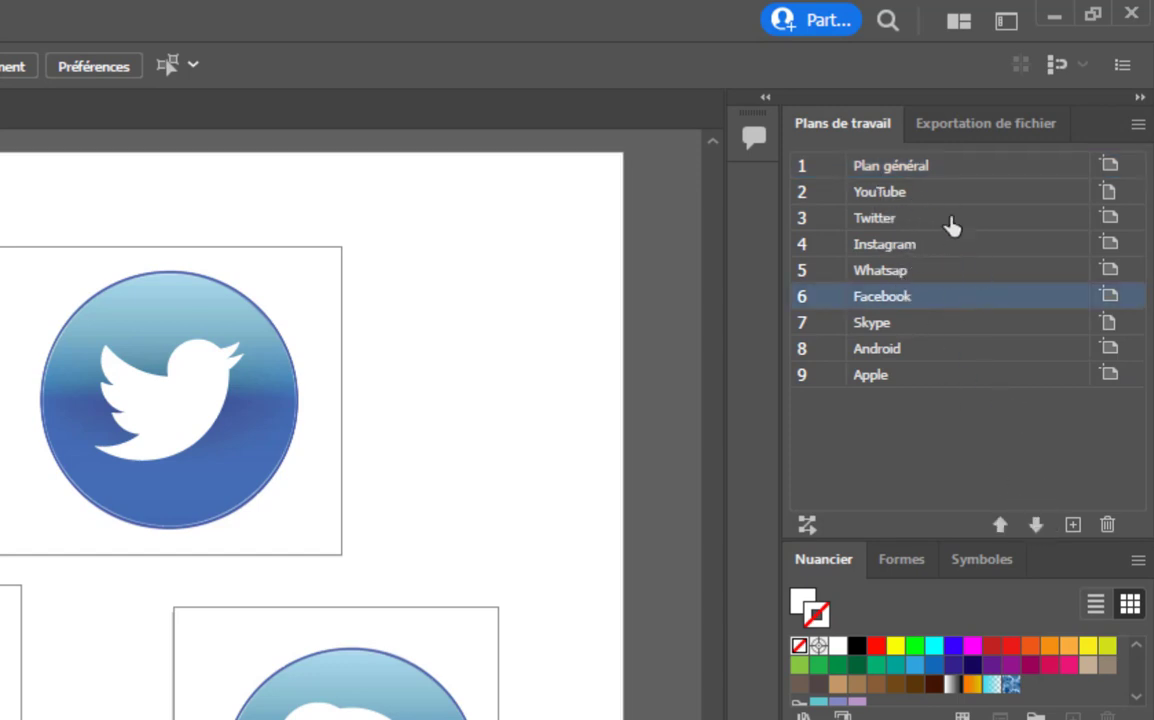
pyautogui.click(1000, 525)
pyautogui.click(1000, 525)
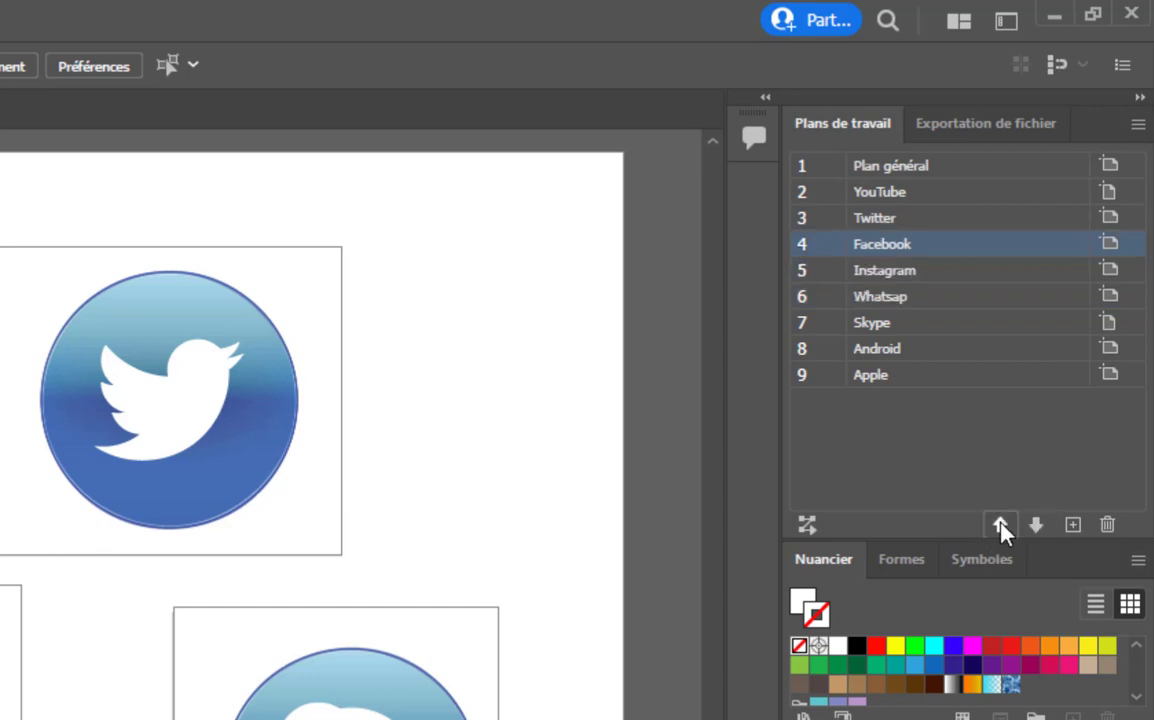
pyautogui.click(1000, 525)
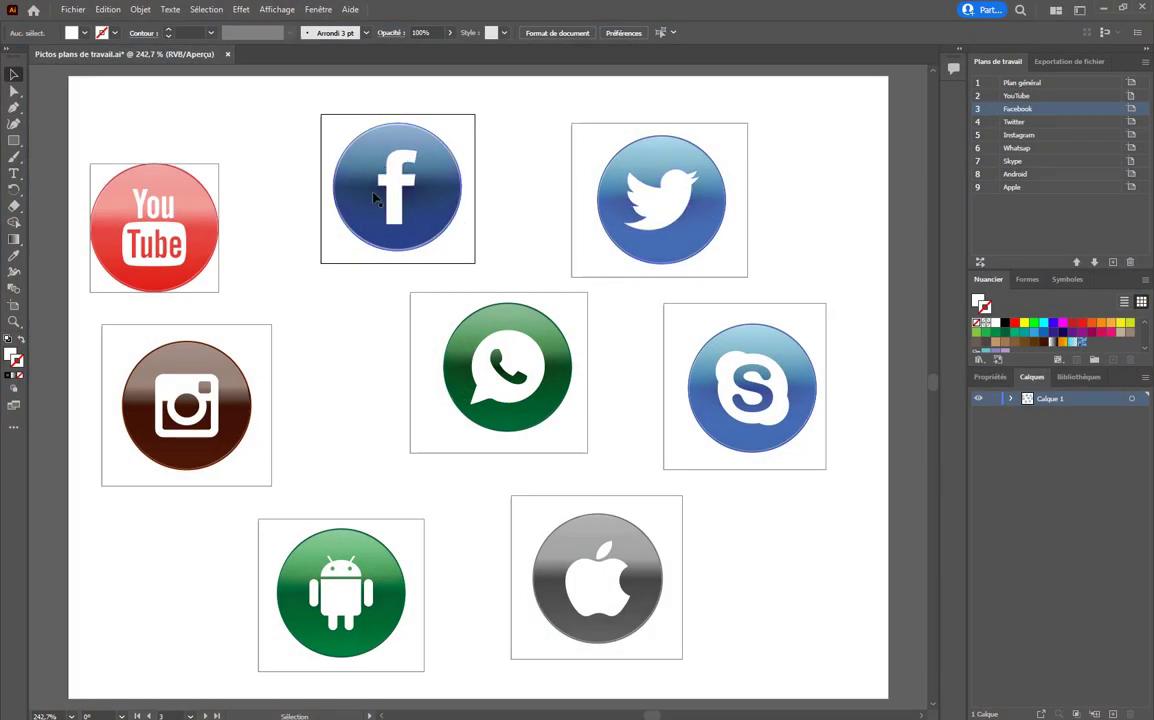
# Examine the artboards' names and numbers on the canvas with the Artboard tool, and return to the Selection tool.
pyautogui.click(12, 288)
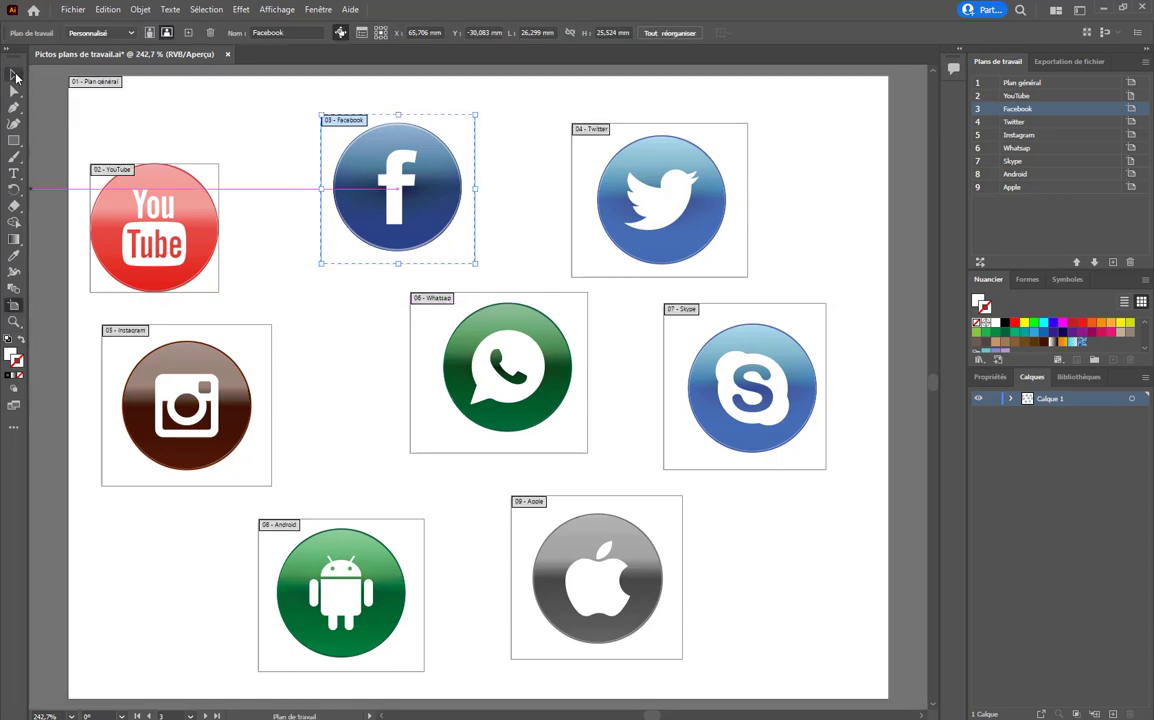
pyautogui.click(14, 74)
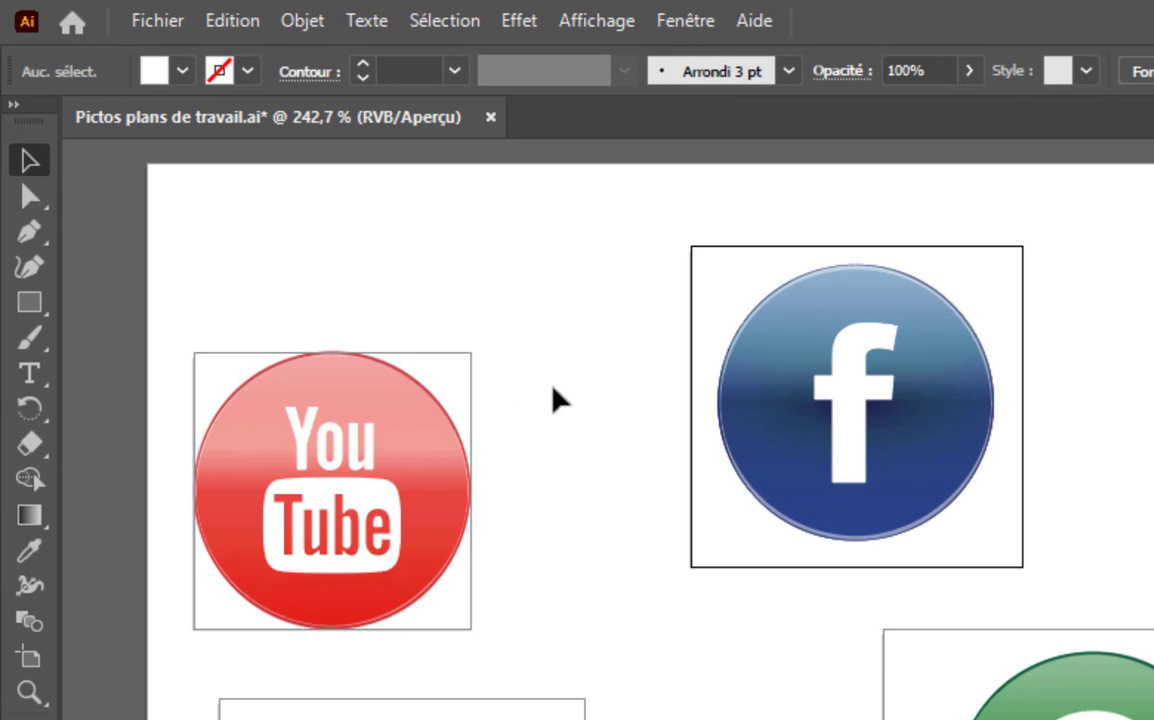
# Fit the Facebook artboard to its selected icon using the preset Ajuster à l'illustration sélectionnée.
pyautogui.click(617, 324)
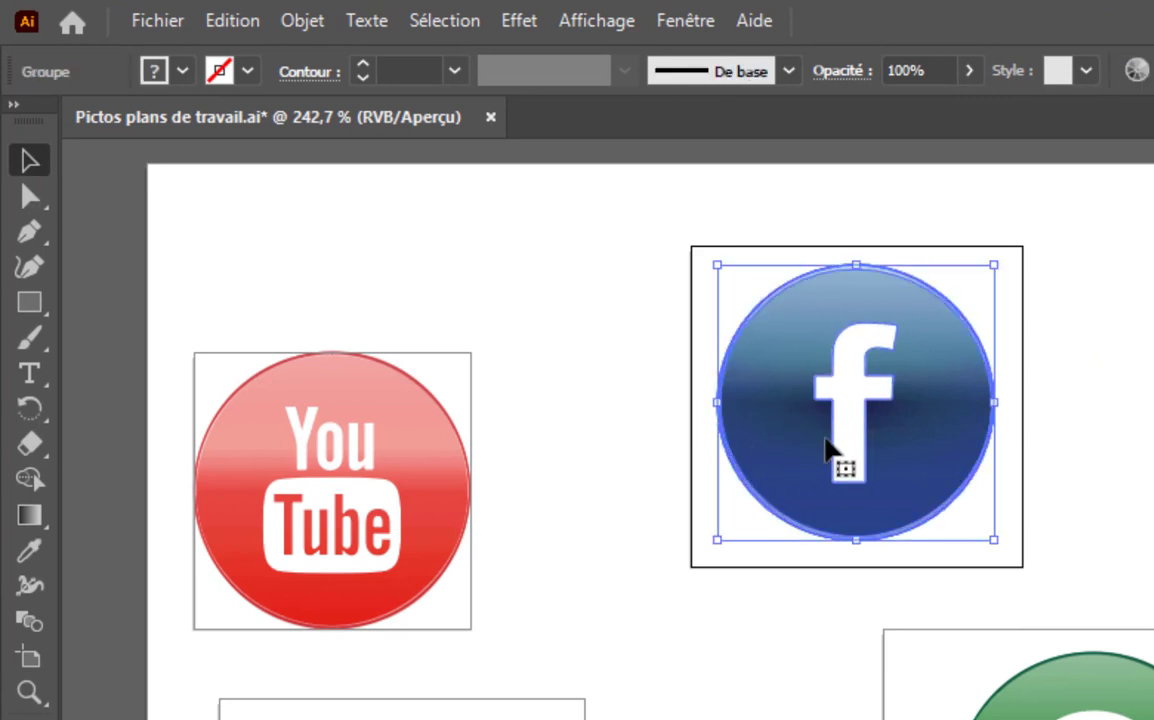
pyautogui.click(25, 660)
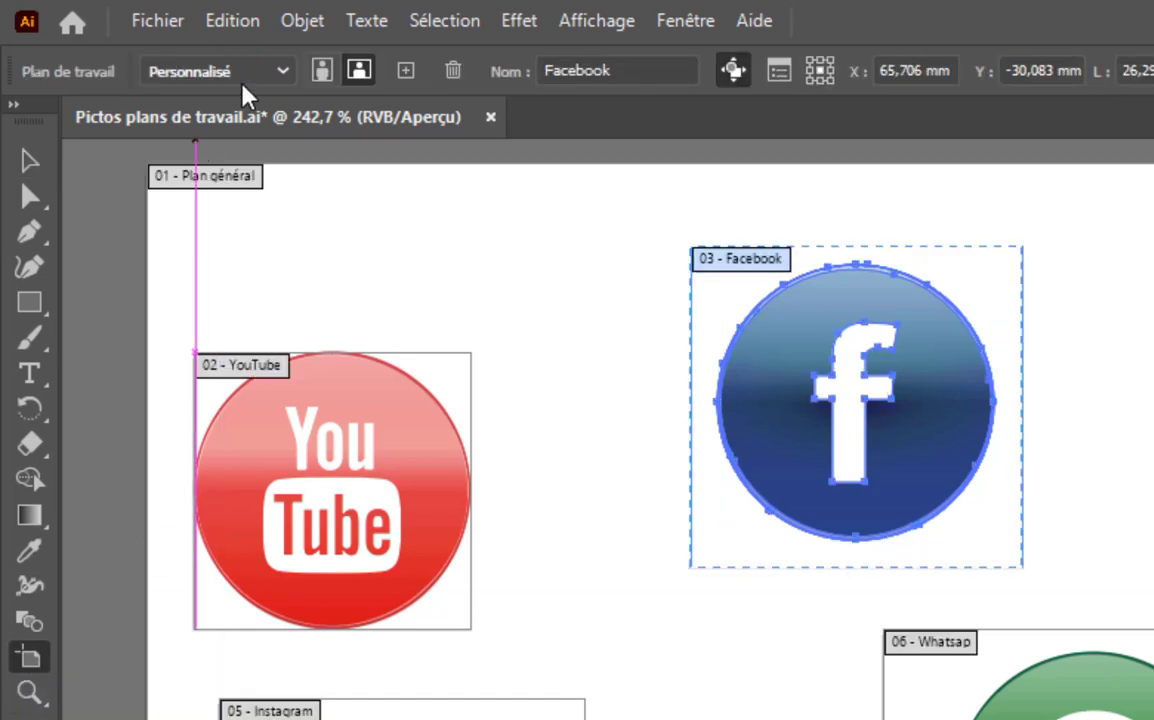
pyautogui.click(277, 72)
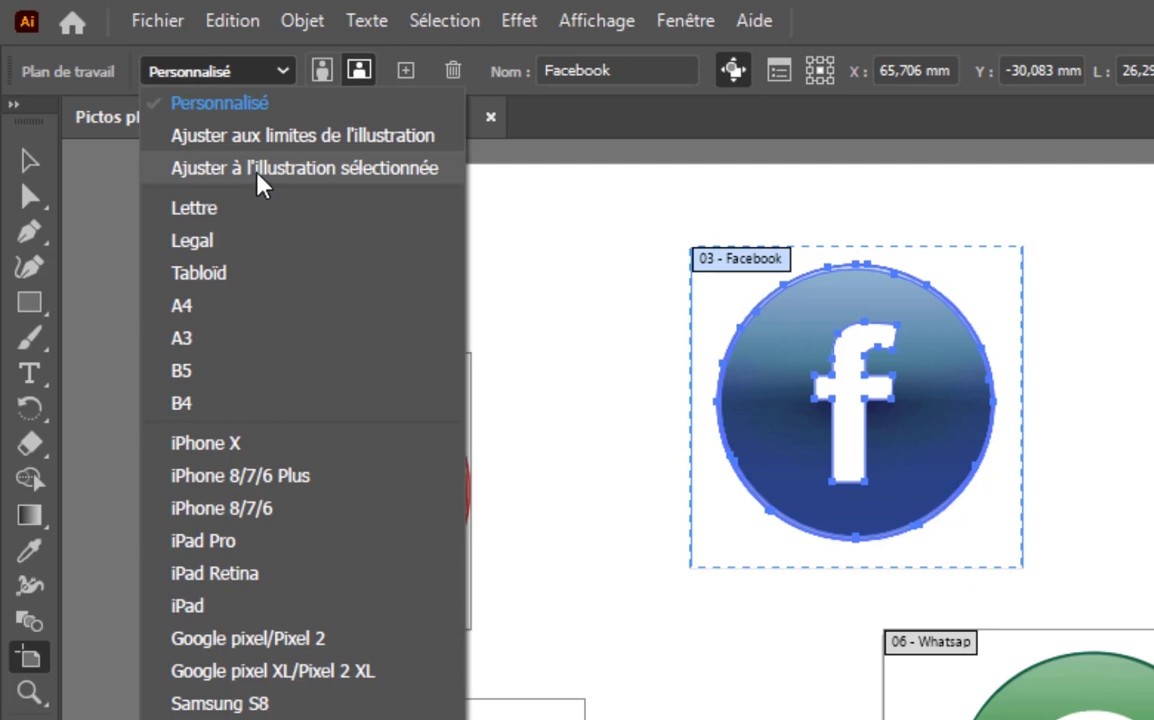
pyautogui.click(258, 170)
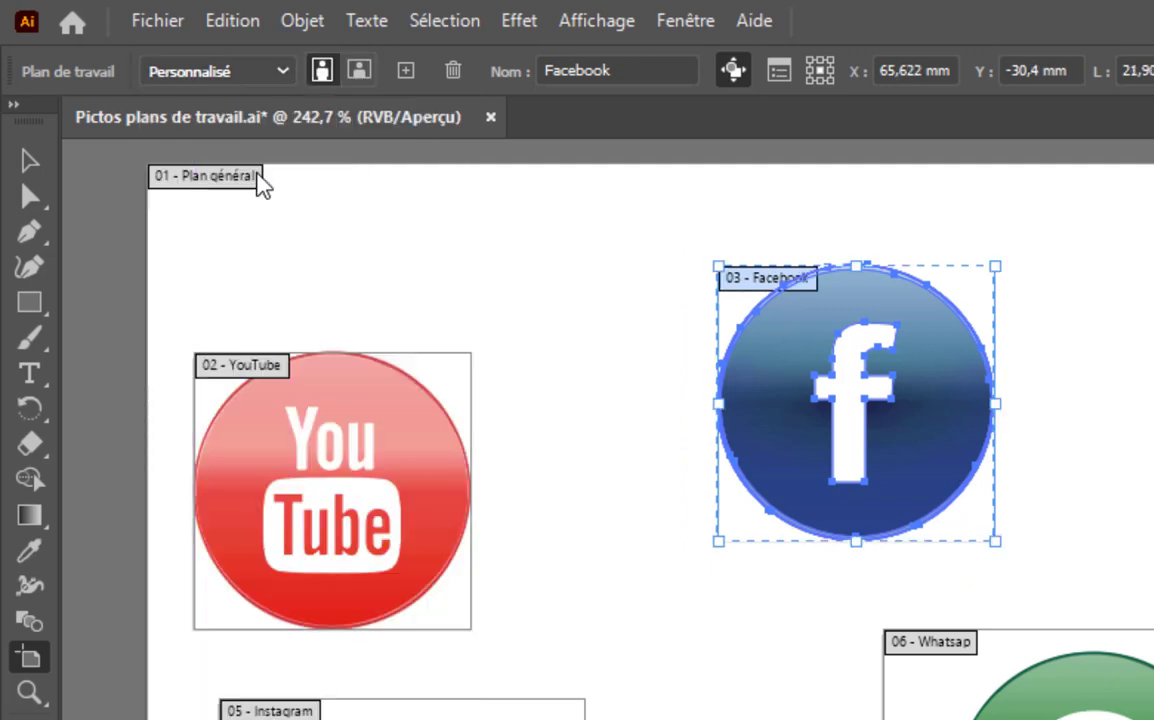
# Select the Twitter icon and fit the Twitter artboard to it with Ajuster à l'illustration sélectionnée.
pyautogui.click(30, 160)
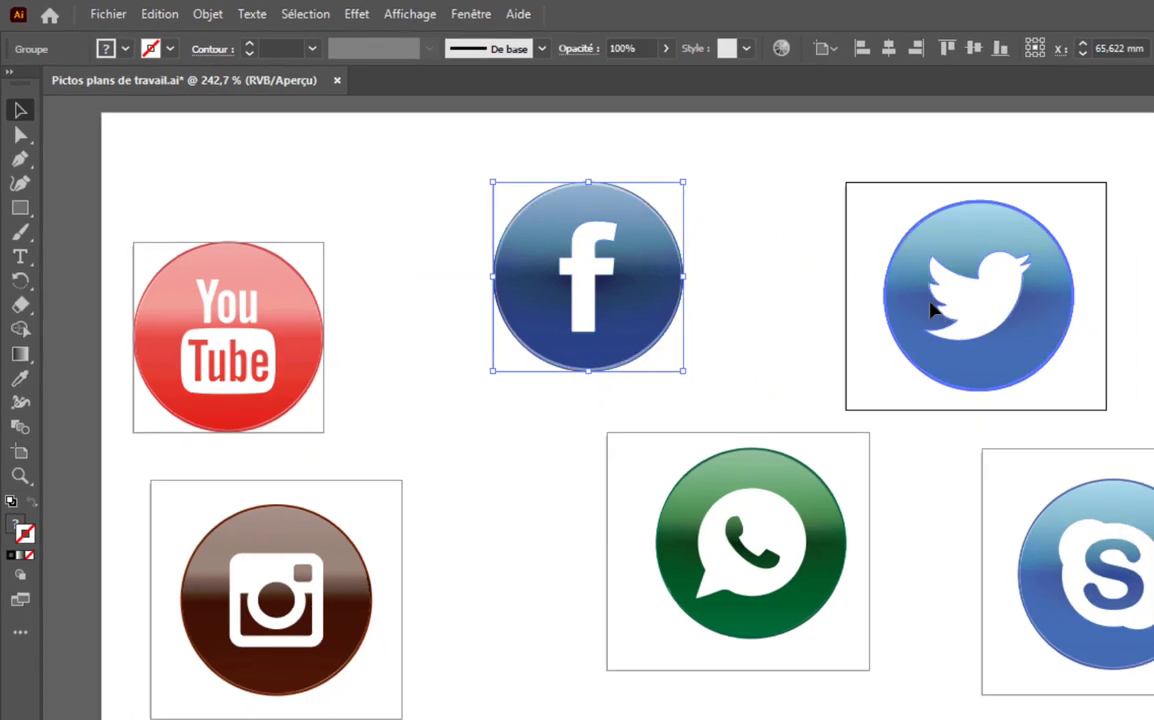
pyautogui.click(933, 312)
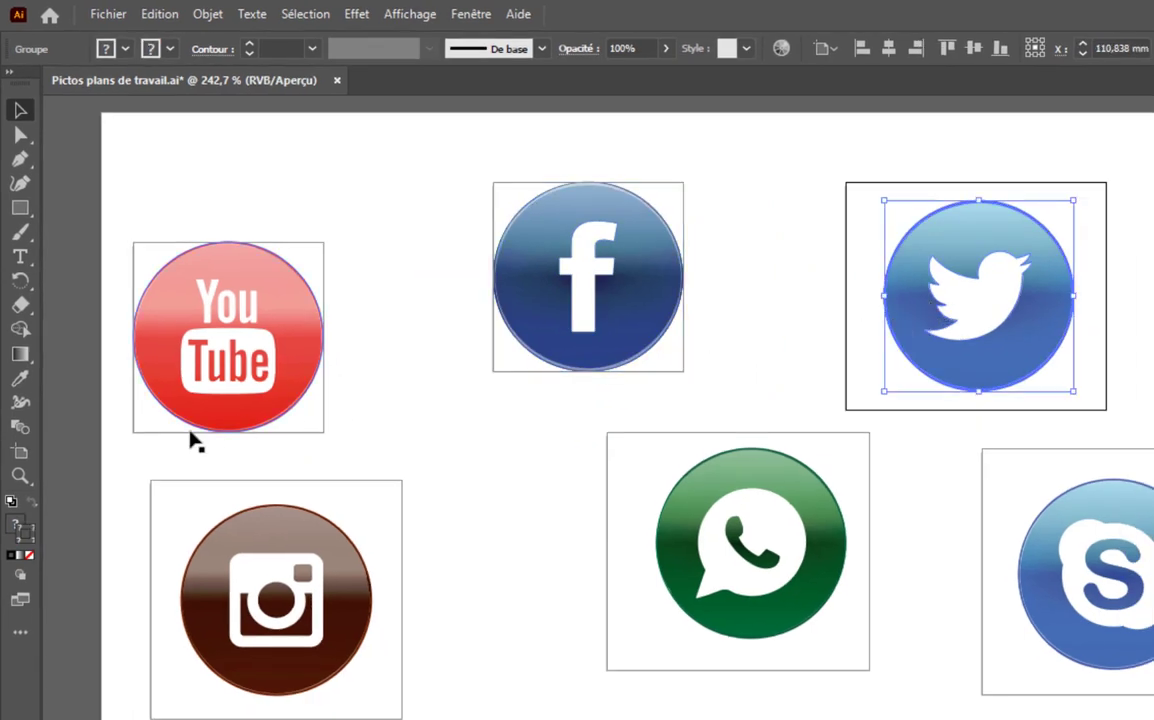
pyautogui.click(19, 455)
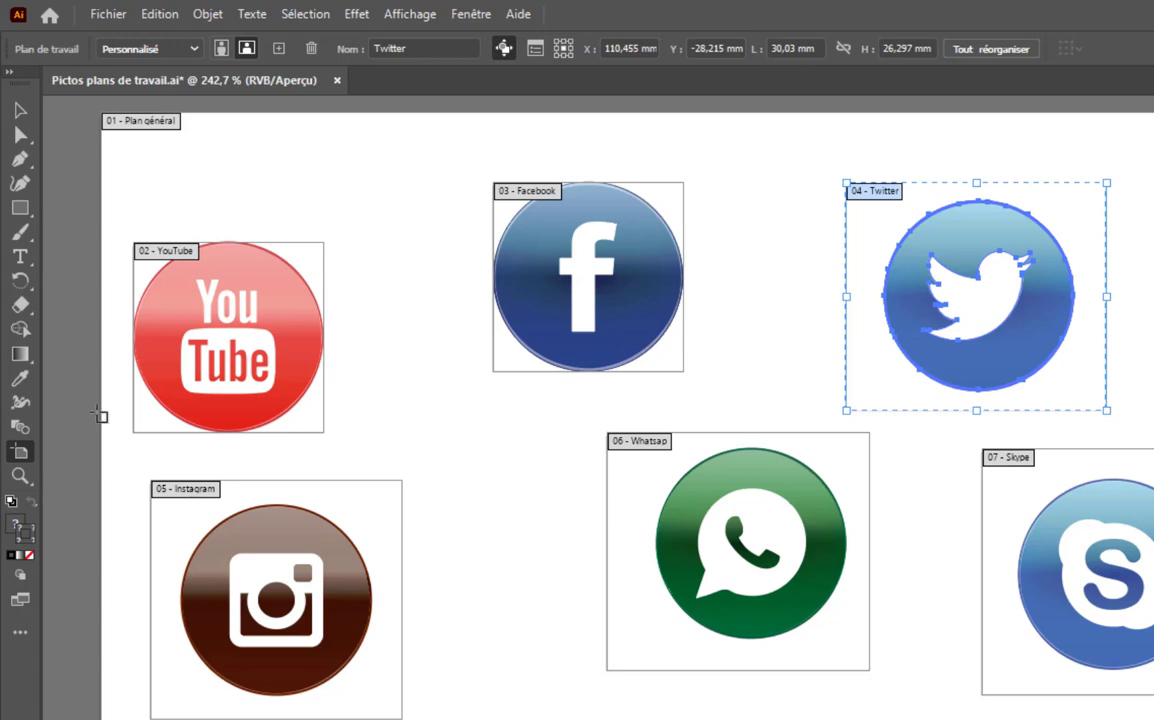
pyautogui.click(192, 49)
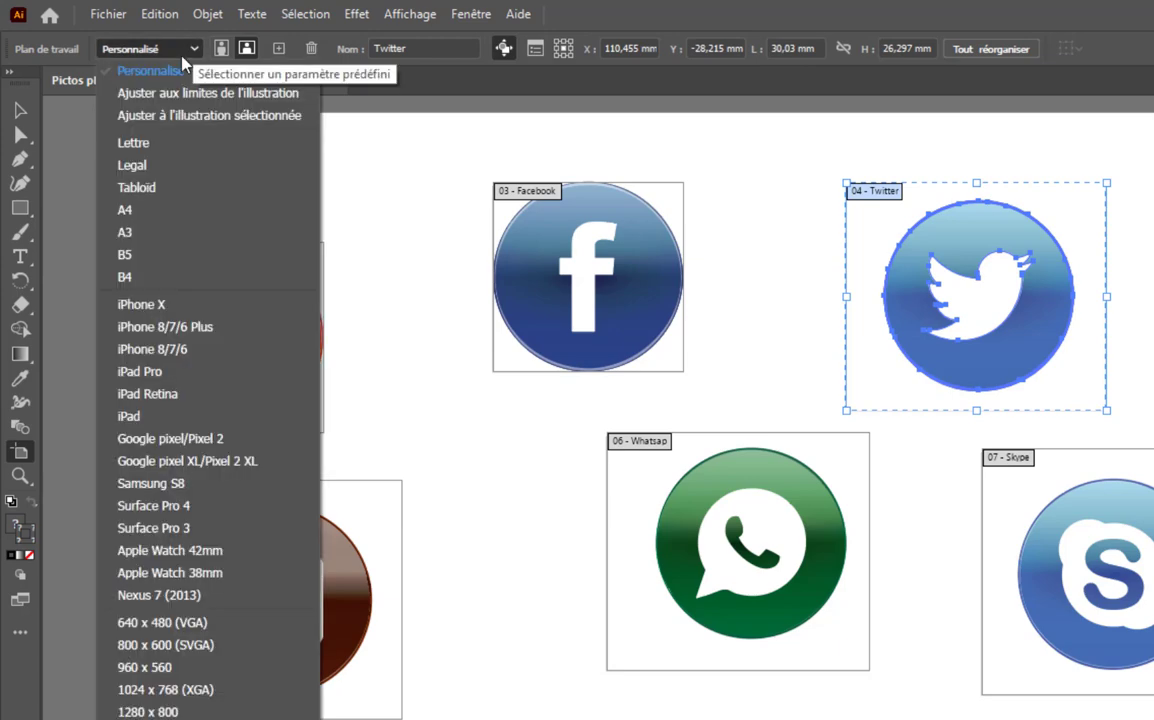
pyautogui.click(172, 116)
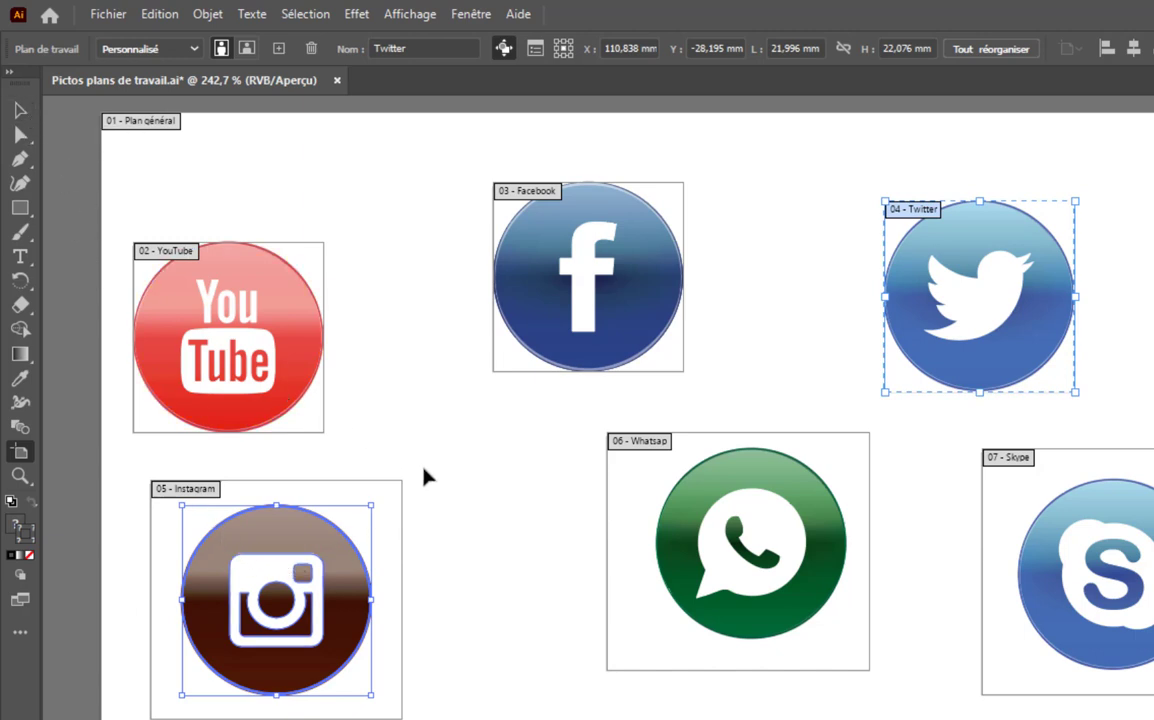
# Try fitting the Plan général artboard to the Instagram icon, and undo the resize.
pyautogui.hotkey('ctrl', 'shift', 'b')
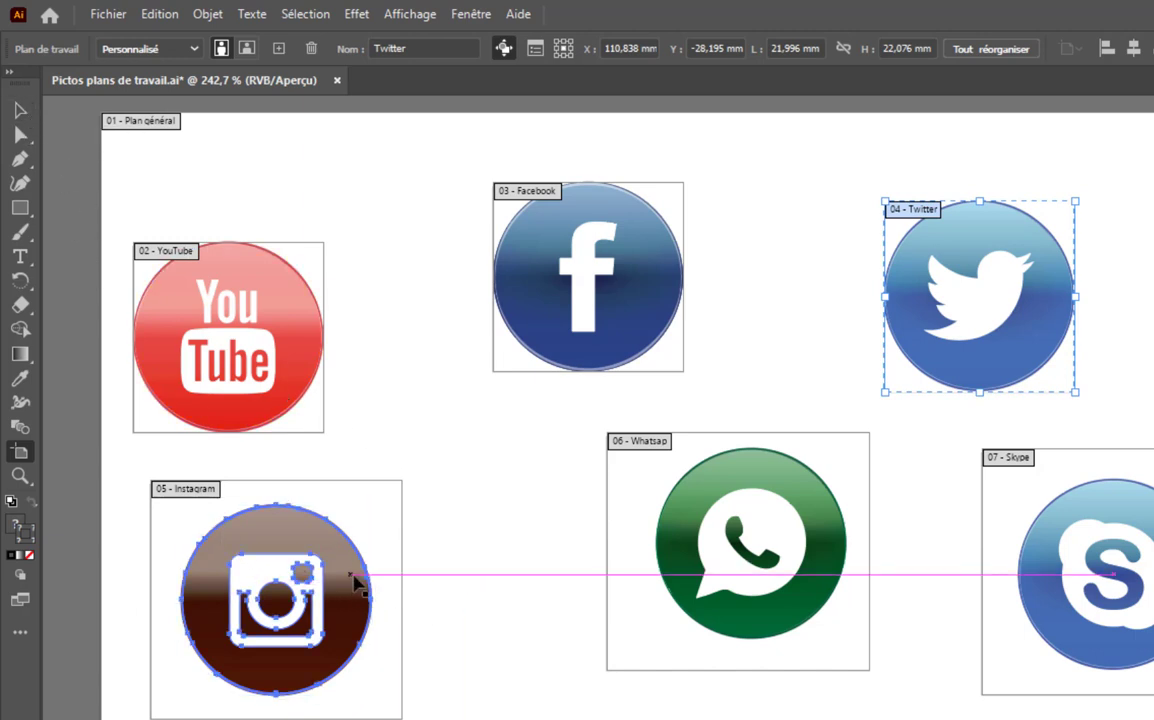
pyautogui.click(25, 118)
pyautogui.click(478, 560)
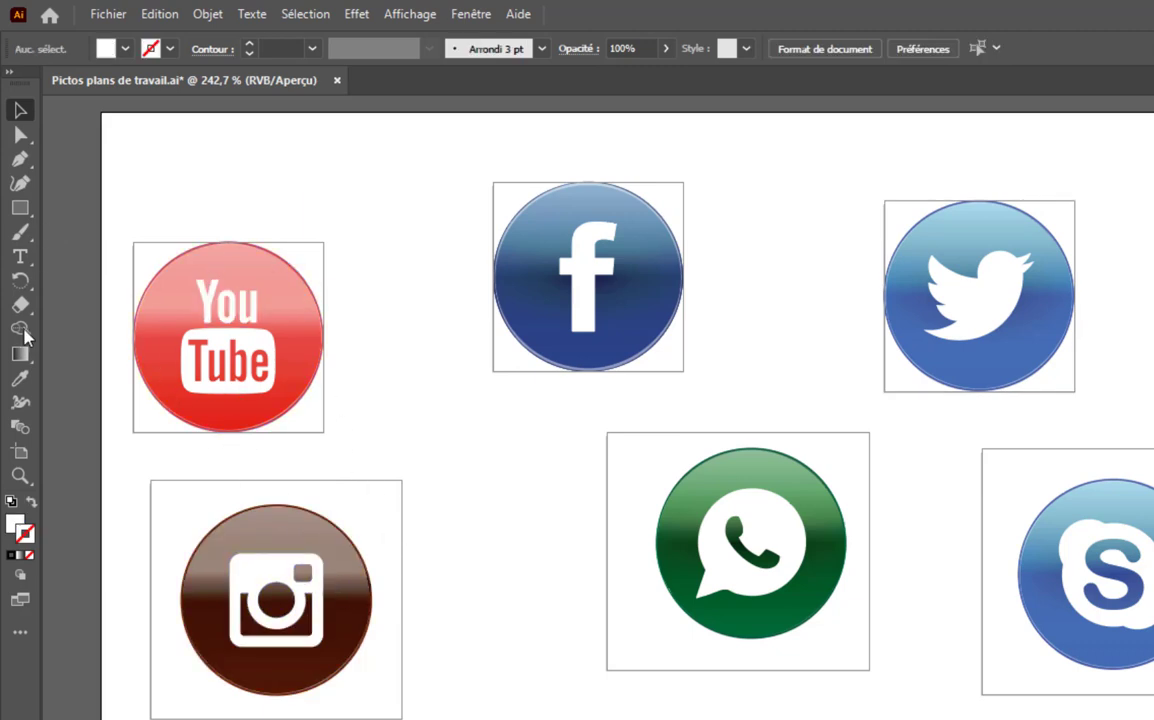
pyautogui.click(20, 453)
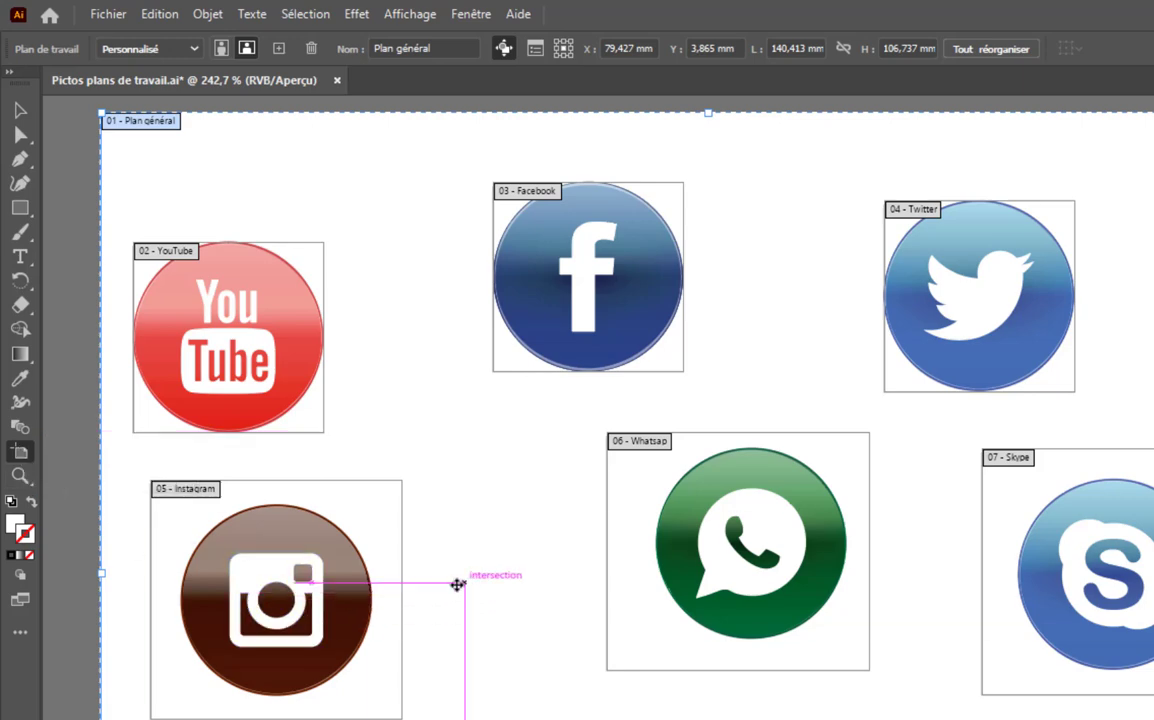
pyautogui.click(287, 545)
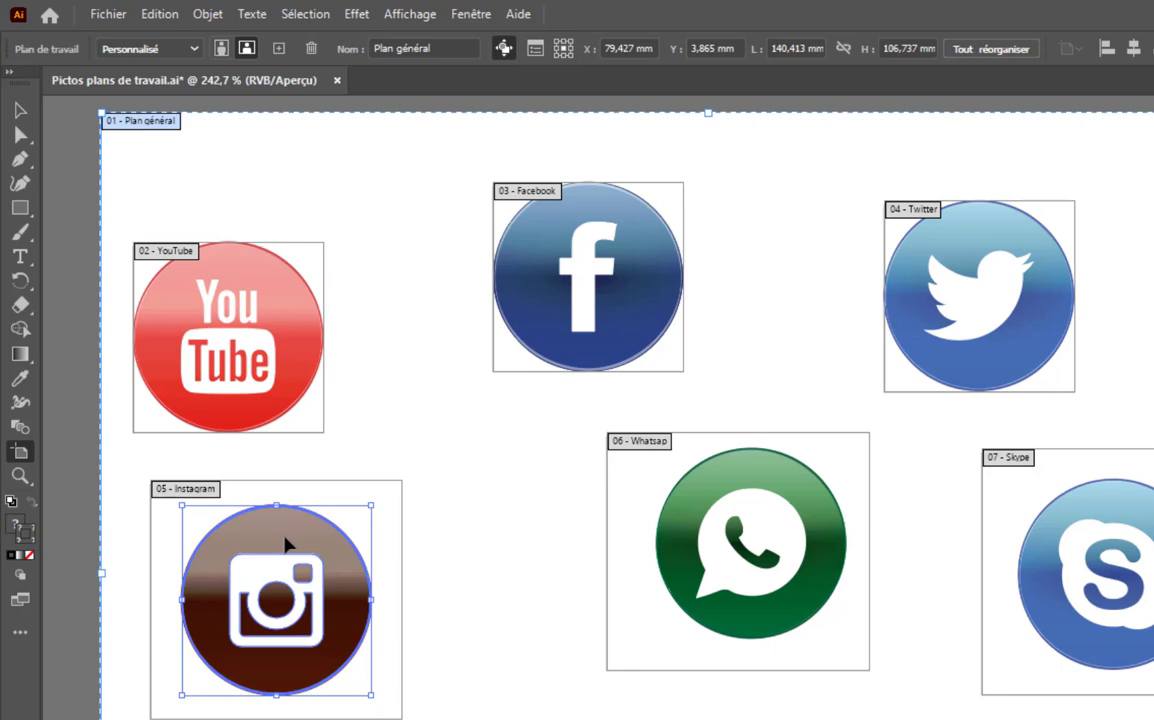
pyautogui.click(157, 50)
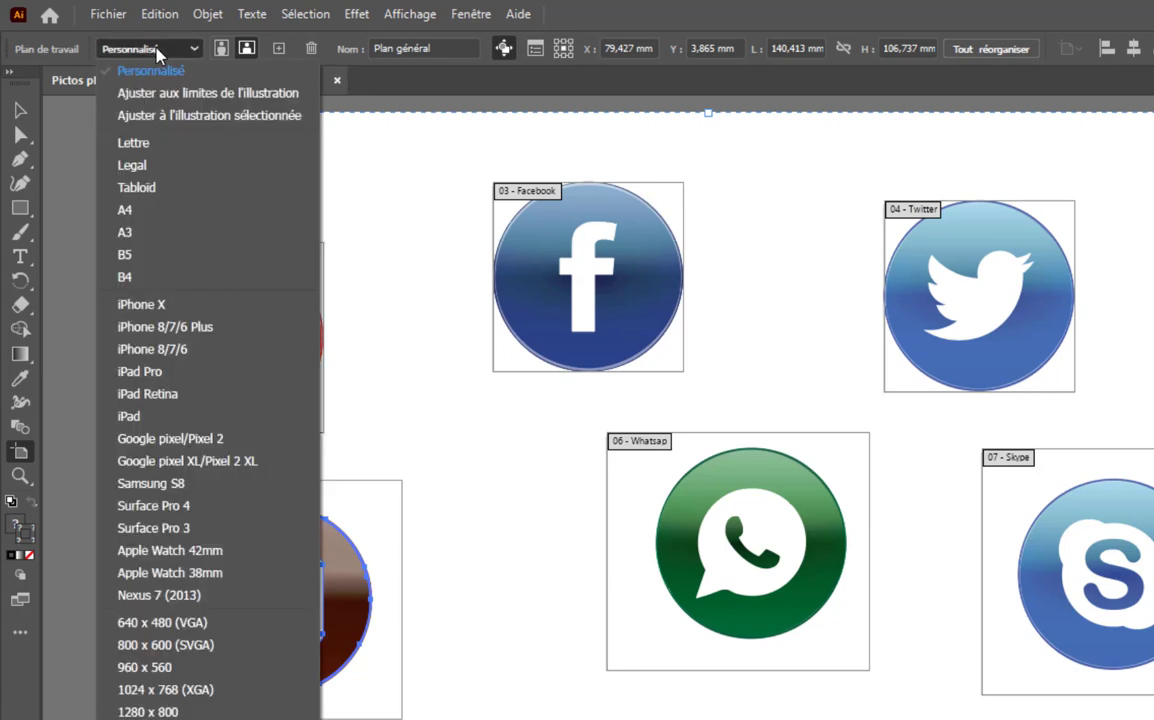
pyautogui.click(175, 117)
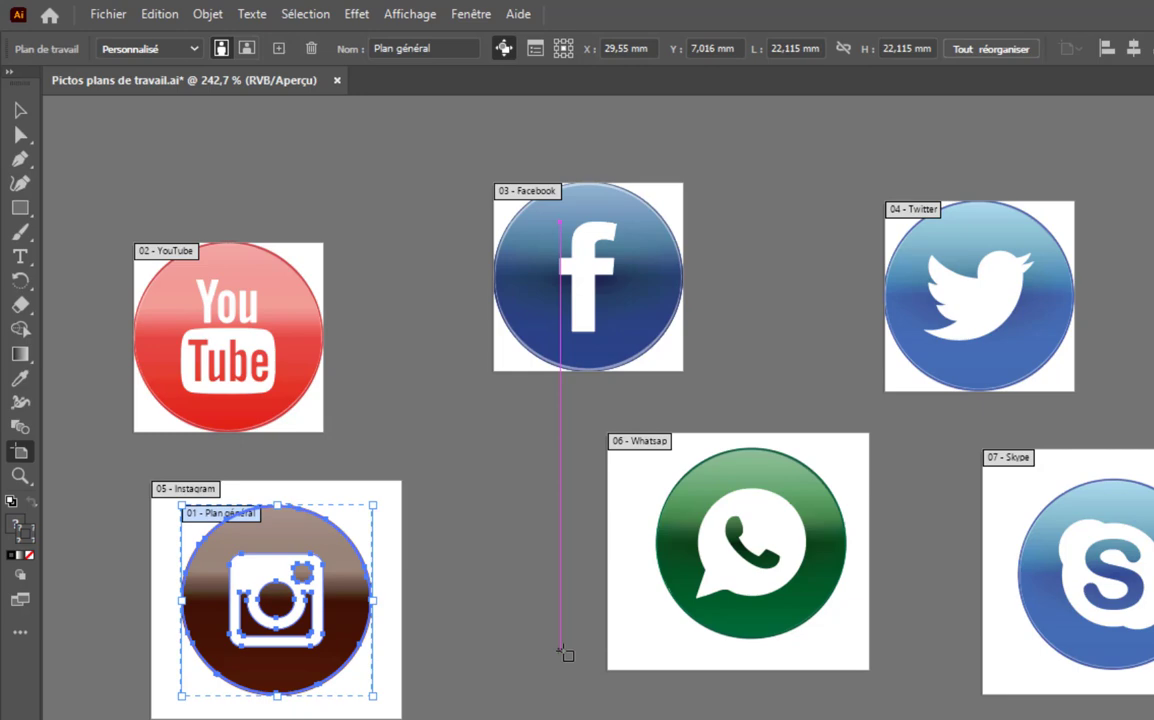
pyautogui.hotkey('ctrl', 'z')
pyautogui.click(497, 628)
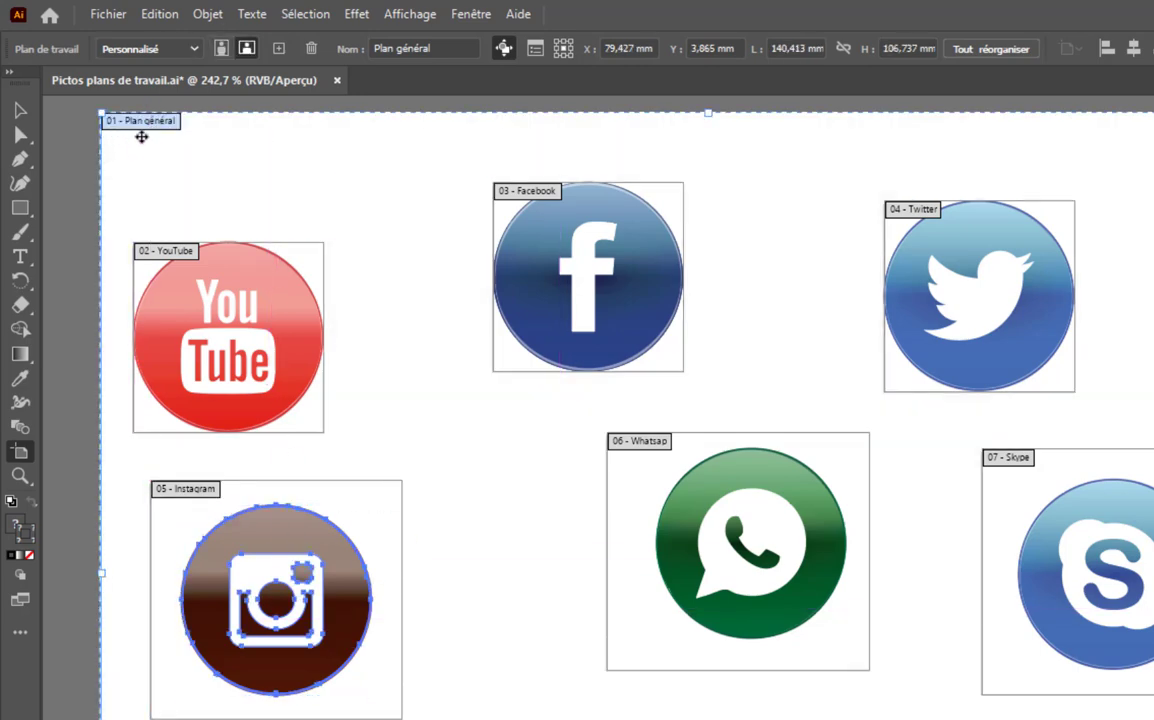
# Make the Instagram artboard active and fit it to the Instagram icon with Ajuster à l'illustration sélectionnée.
pyautogui.click(19, 112)
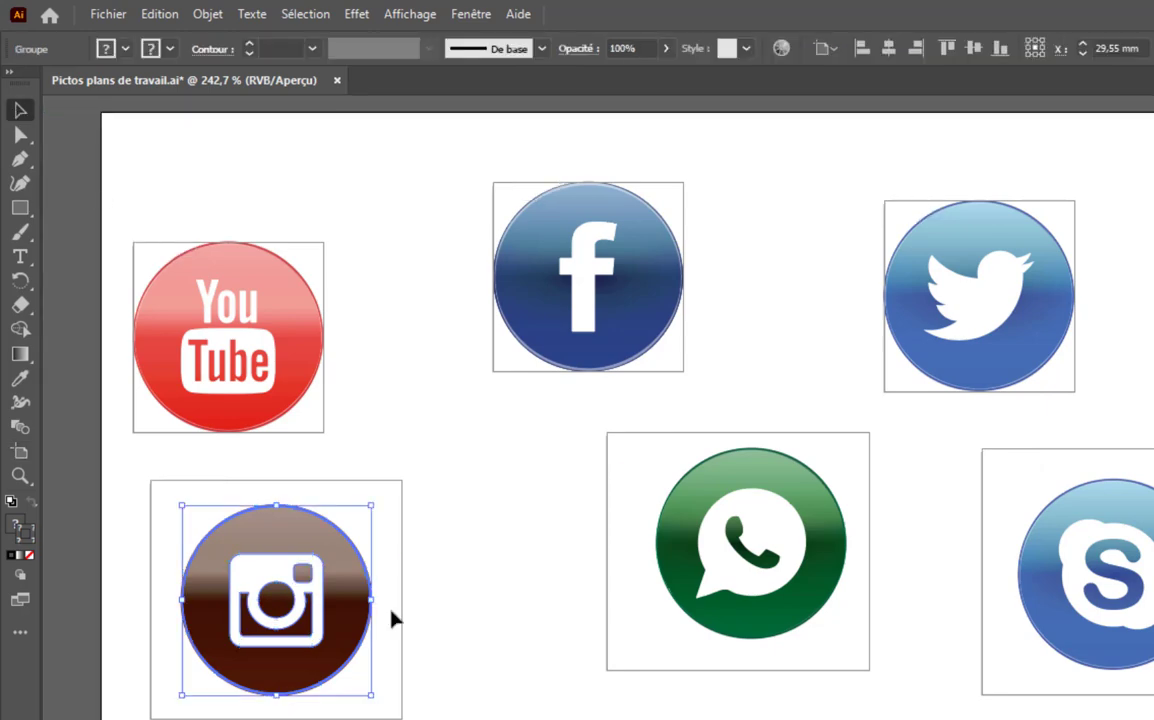
pyautogui.click(21, 453)
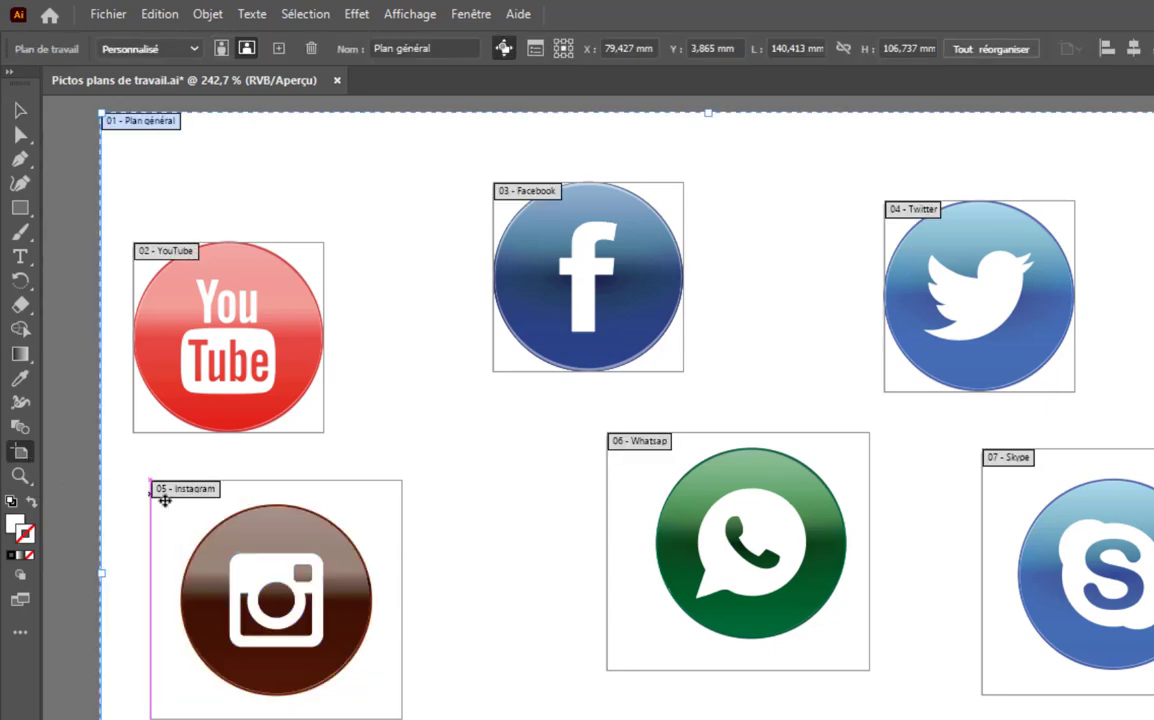
pyautogui.click(197, 487)
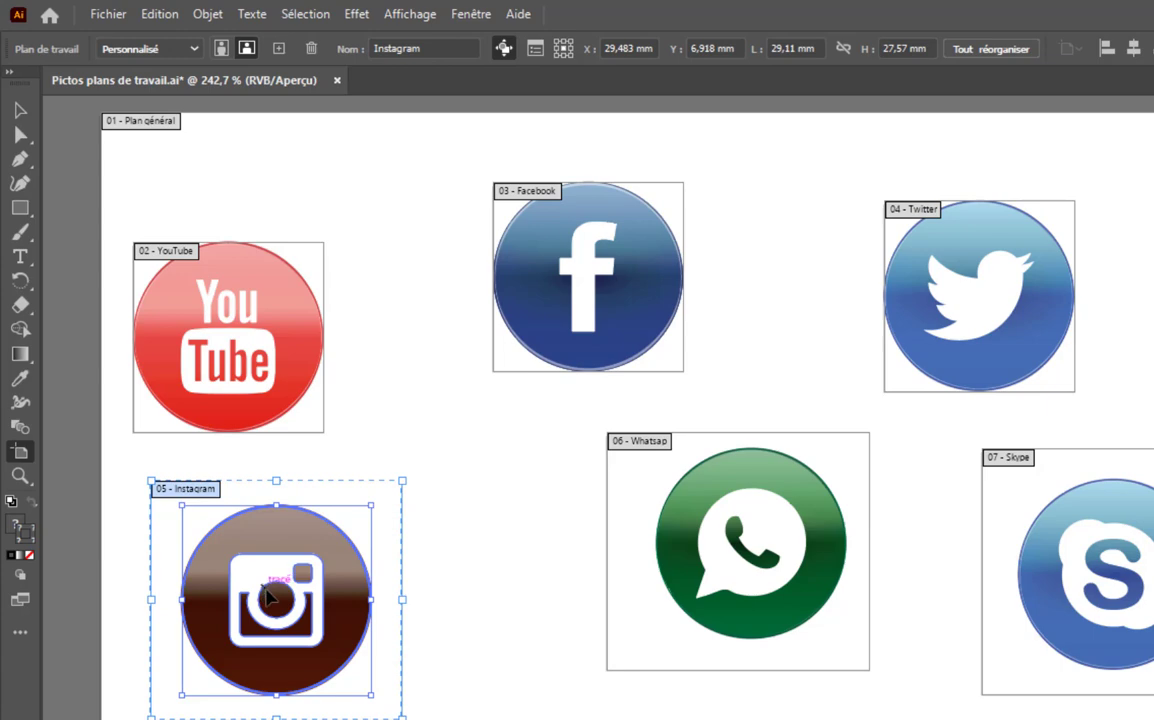
pyautogui.click(180, 48)
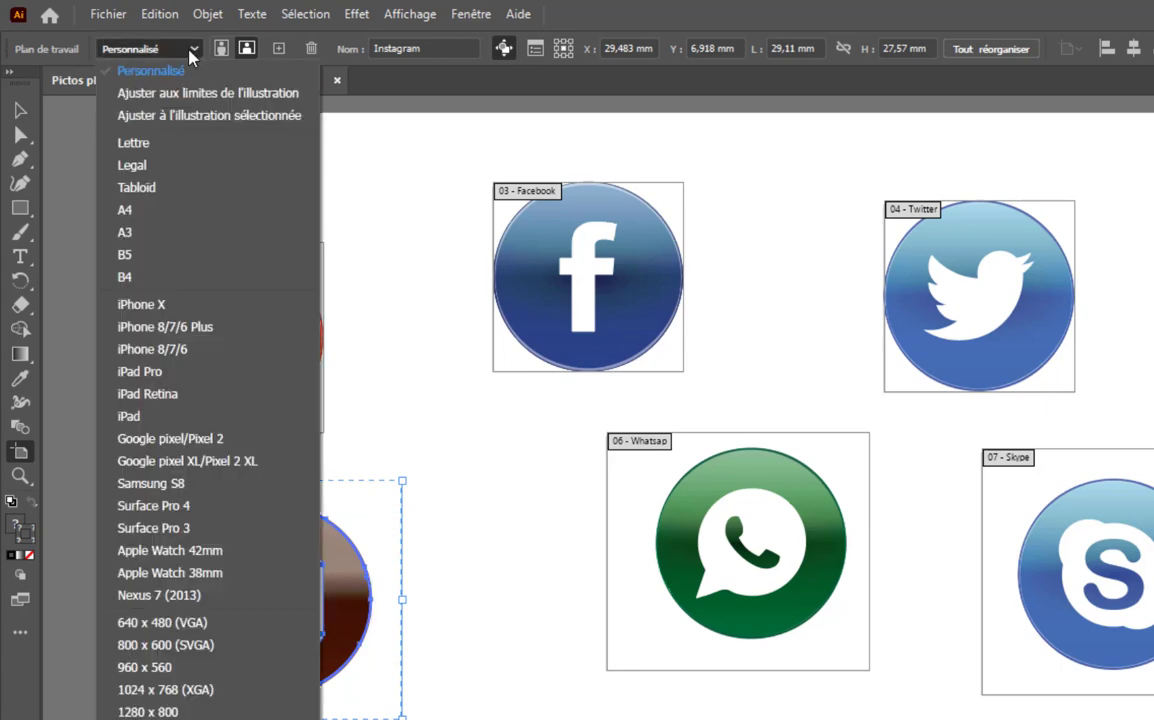
pyautogui.click(175, 116)
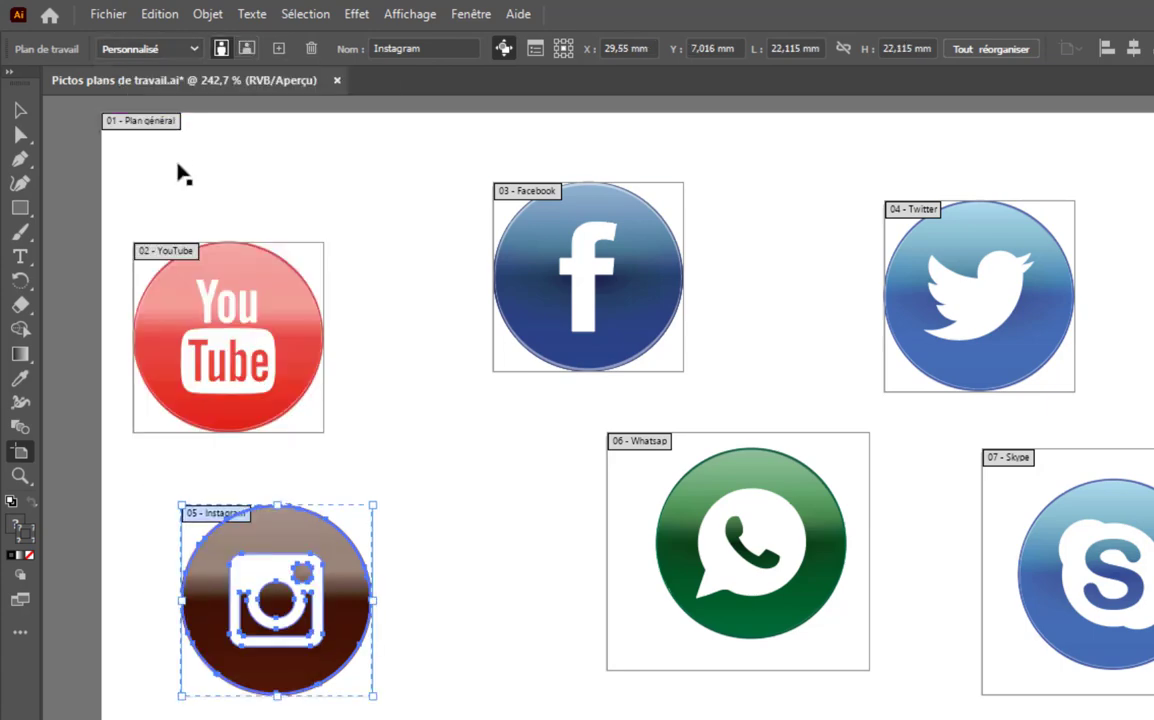
# Fit the Whatsap artboard to its green phone icon with Ajuster à l'illustration sélectionnée.
pyautogui.click(649, 445)
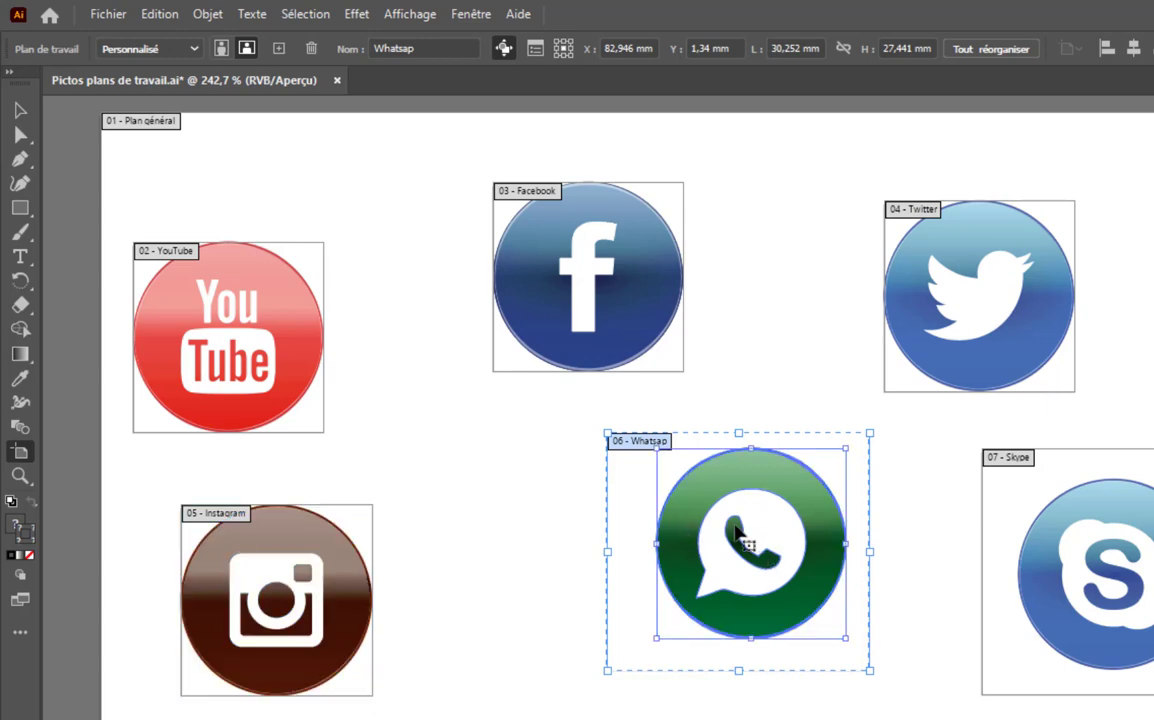
pyautogui.click(150, 48)
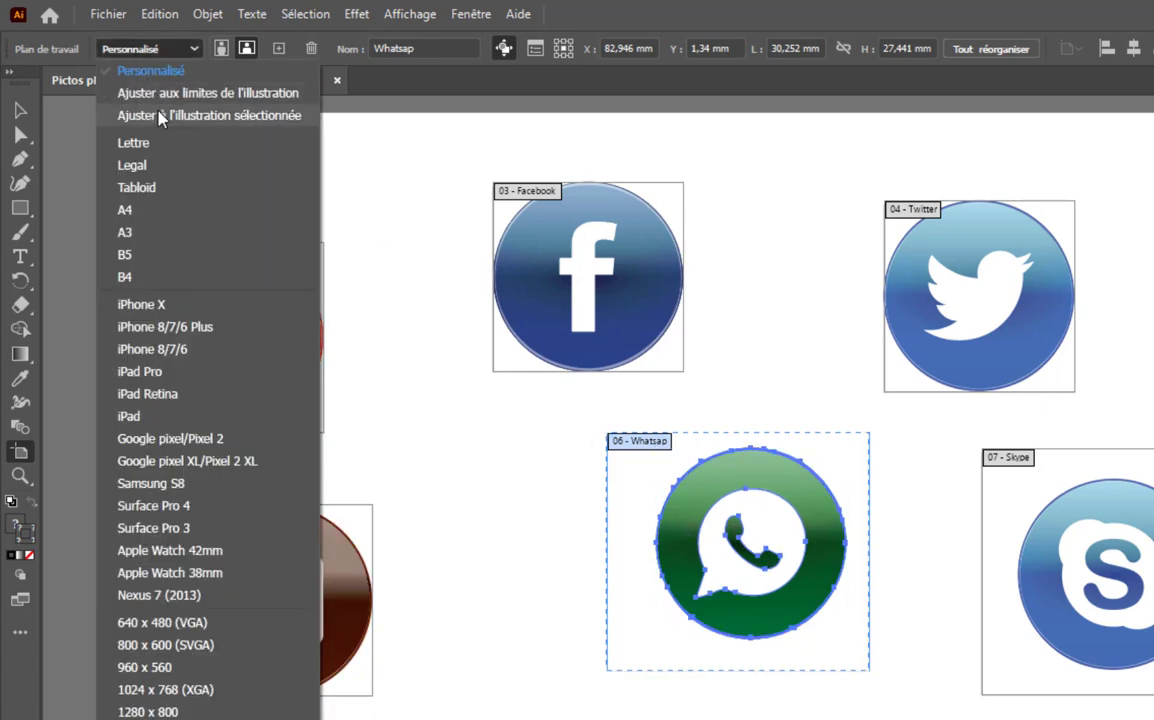
pyautogui.click(160, 116)
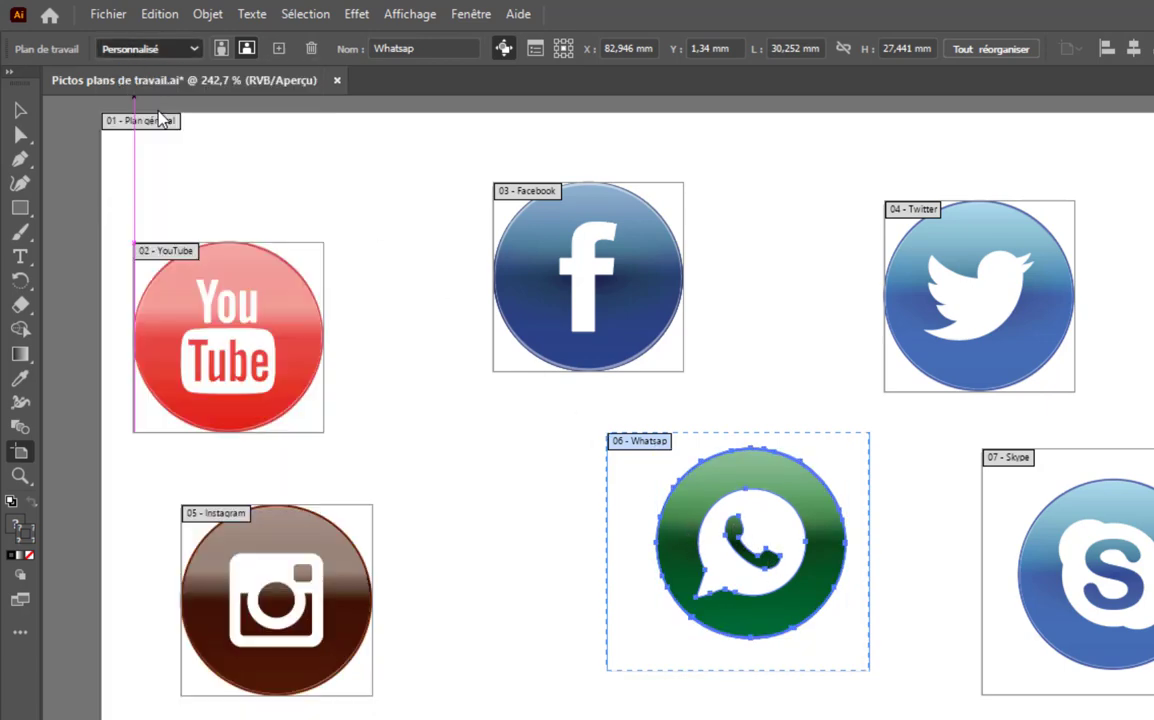
# Fit the Skype artboard to the Skype icon with Ajuster à l'illustration sélectionnée.
pyautogui.click(1015, 465)
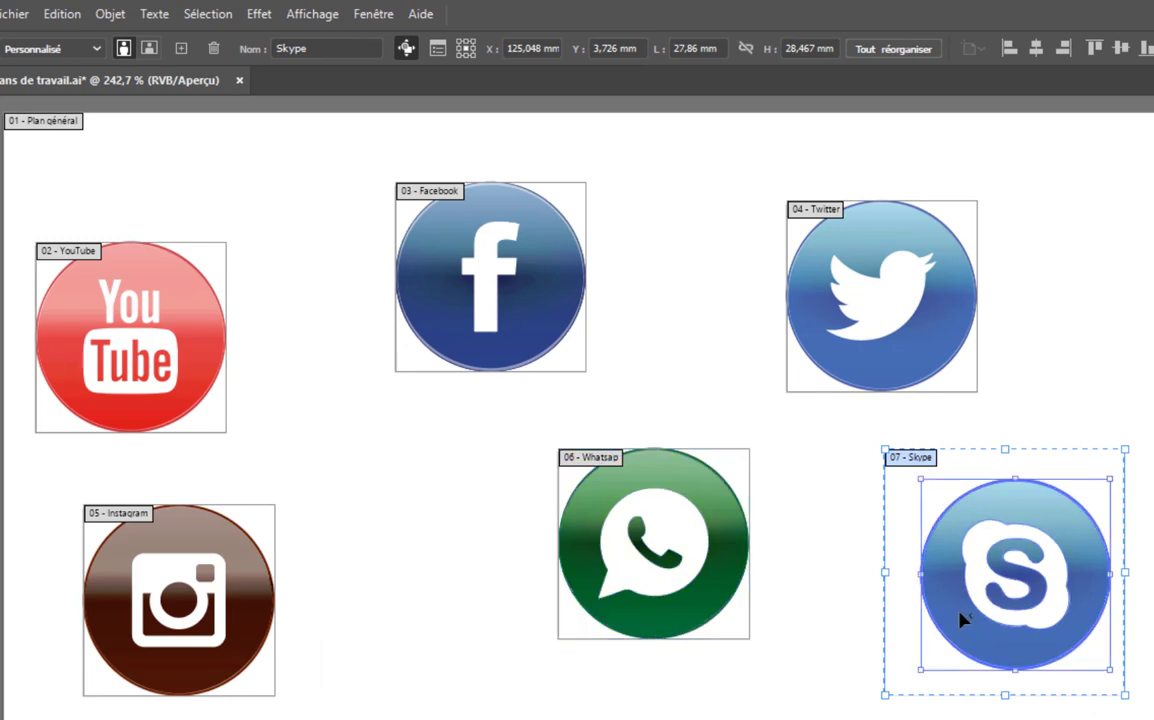
pyautogui.click(48, 47)
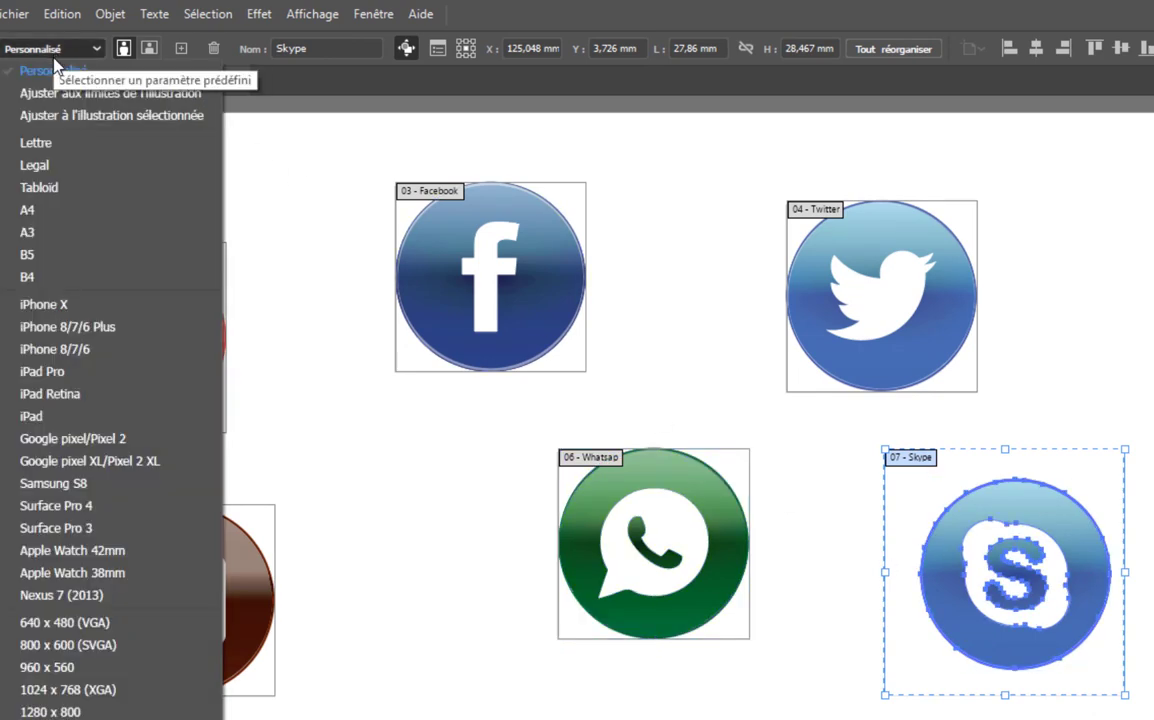
pyautogui.click(57, 115)
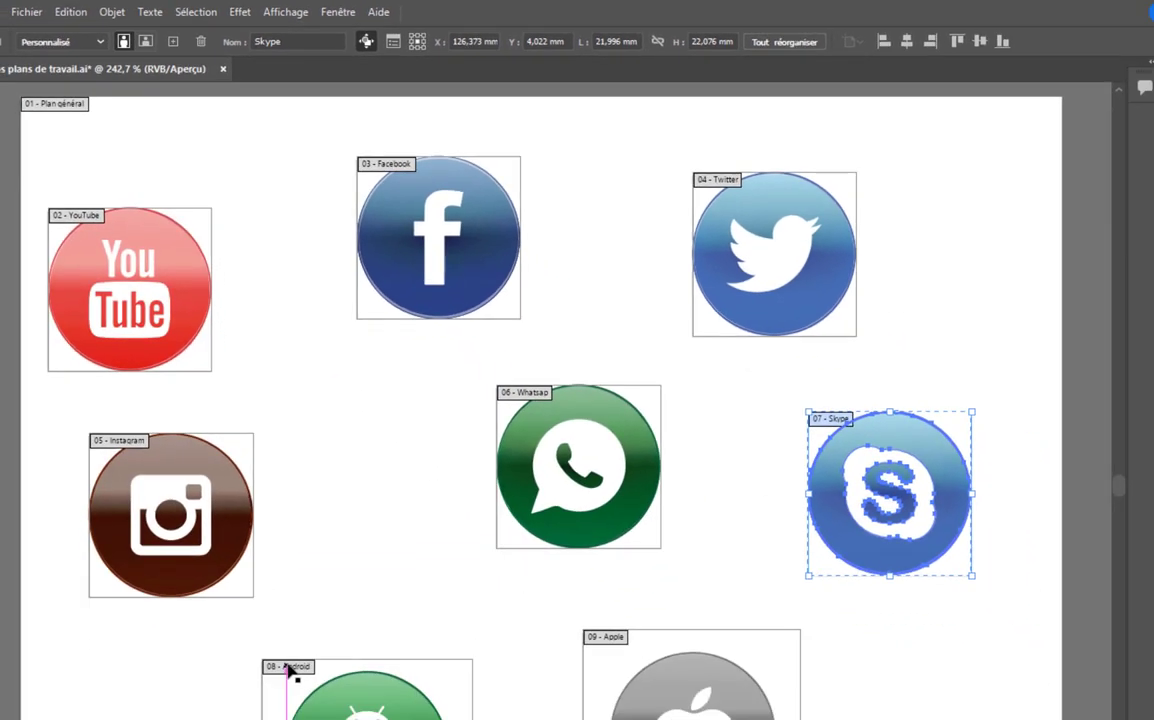
# Select the Android icon and fit the Android artboard to it with Ajuster à l'illustration sélectionnée.
pyautogui.click(262, 556)
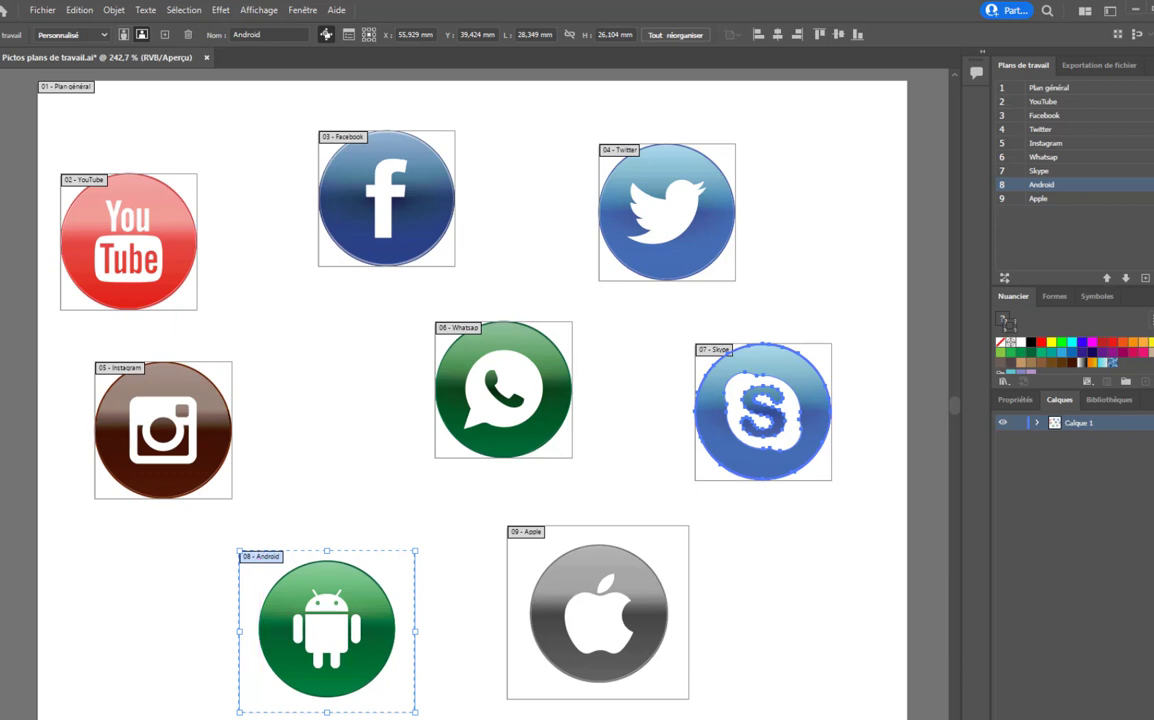
pyautogui.press('Escape')
pyautogui.click(325, 620)
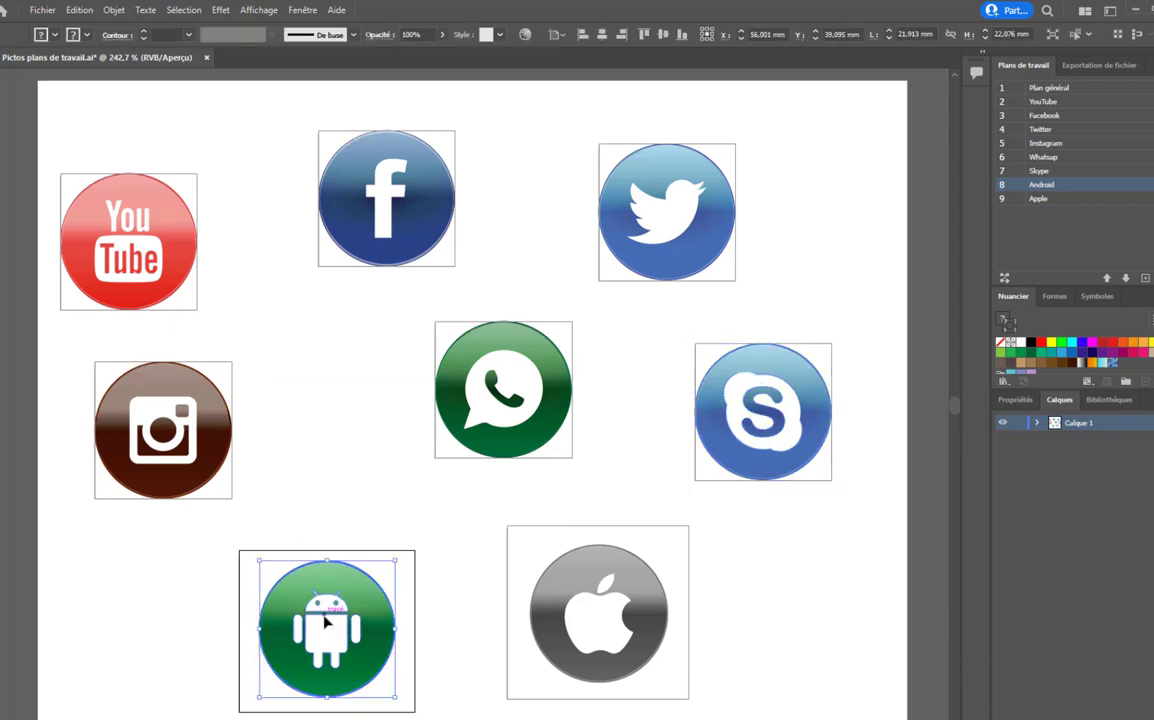
pyautogui.hotkey('shift', 'o')
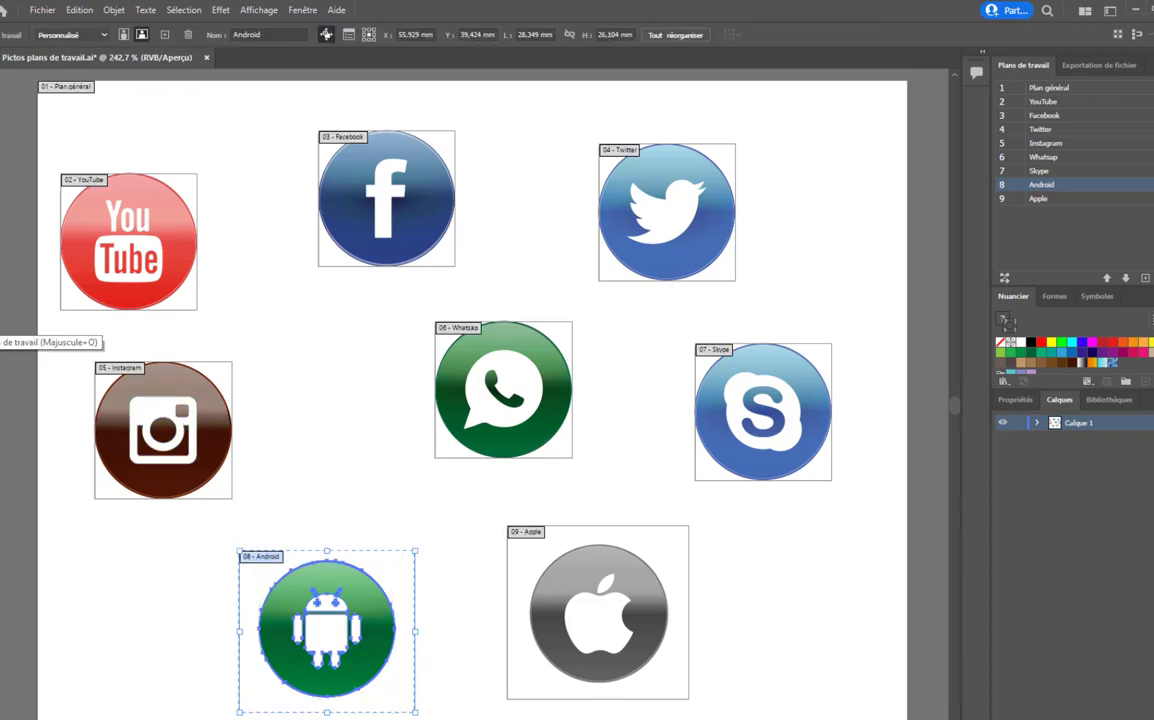
pyautogui.click(101, 36)
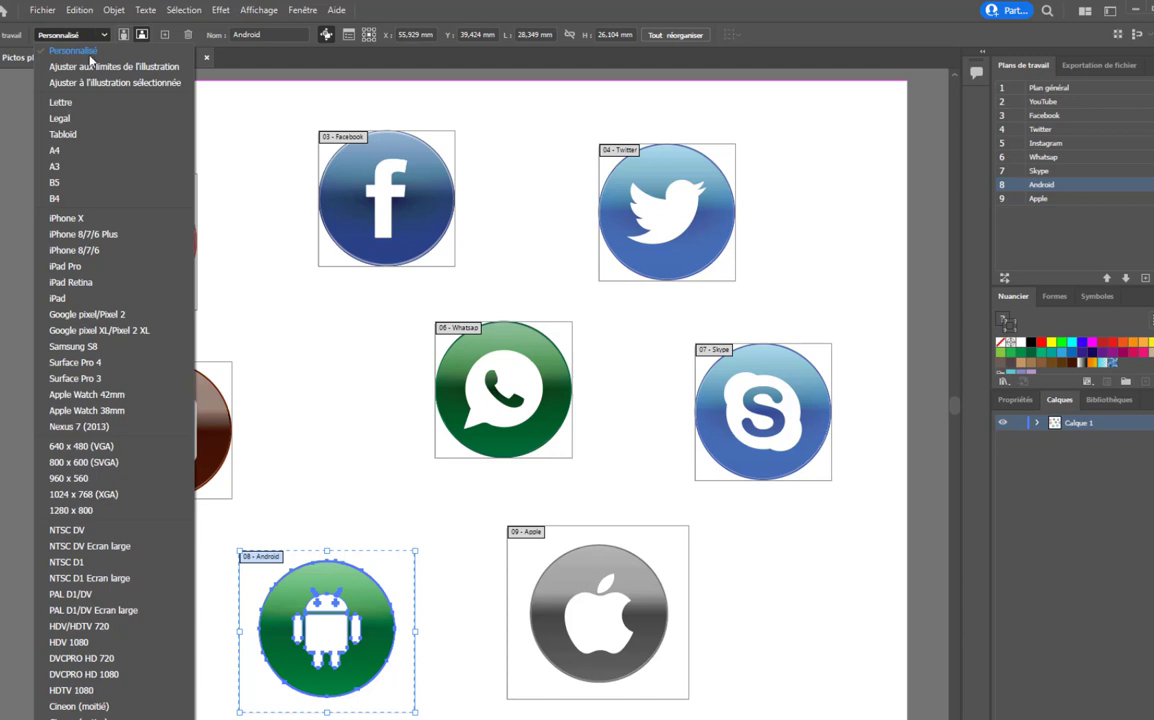
pyautogui.click(87, 84)
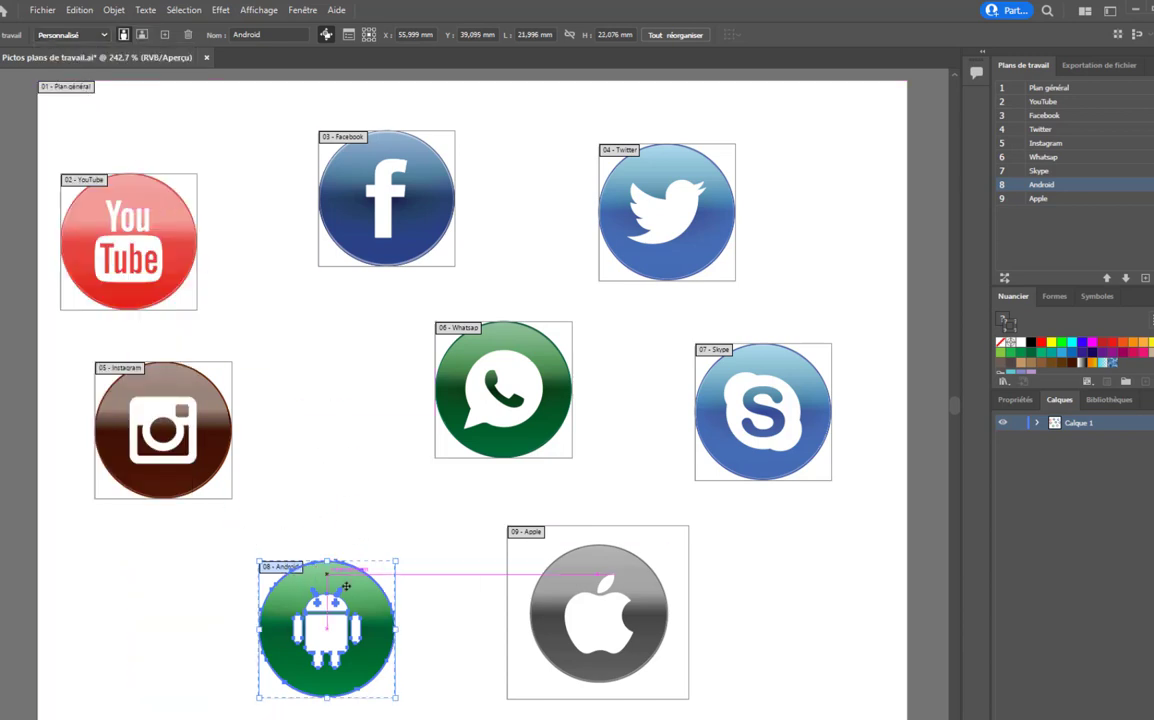
# Fit the Apple artboard to the grey Apple icon with Ajuster à l'illustration sélectionnée.
pyautogui.click(523, 533)
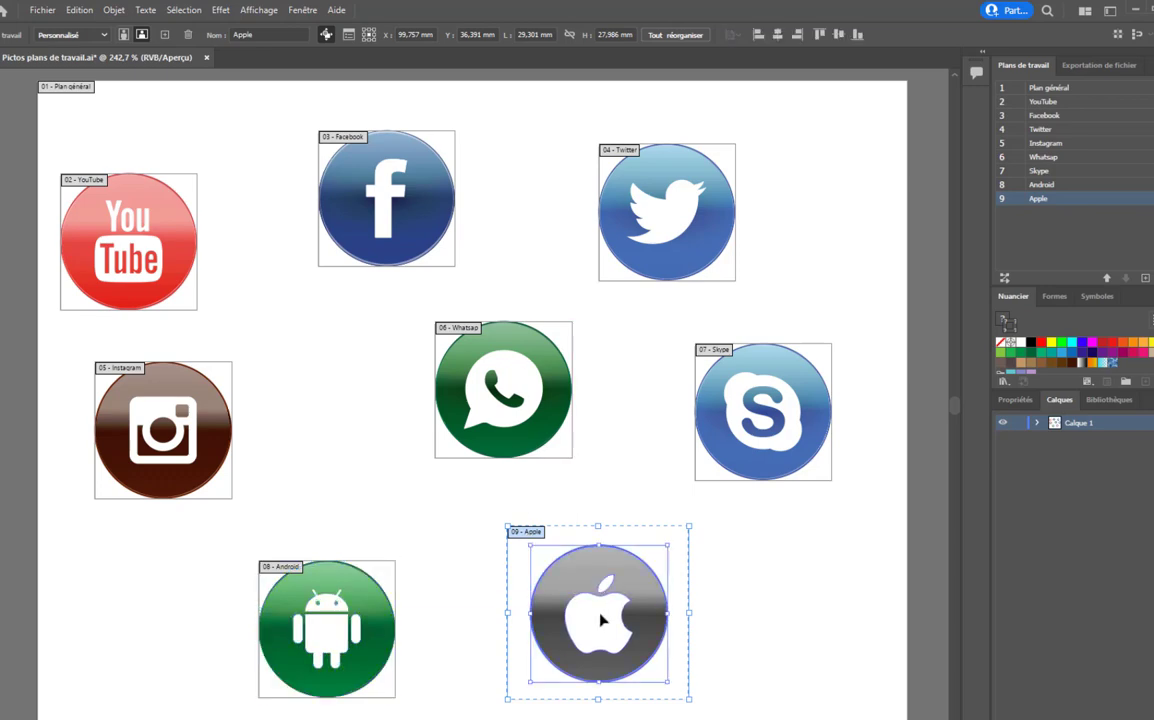
pyautogui.click(92, 38)
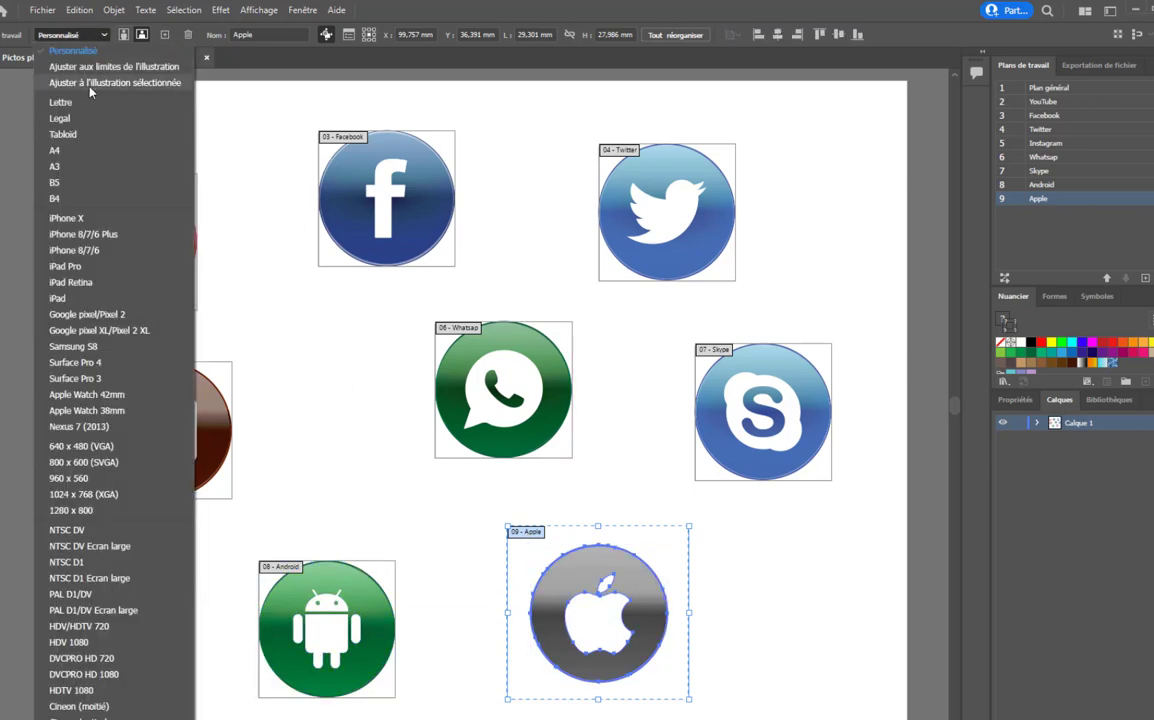
pyautogui.click(90, 86)
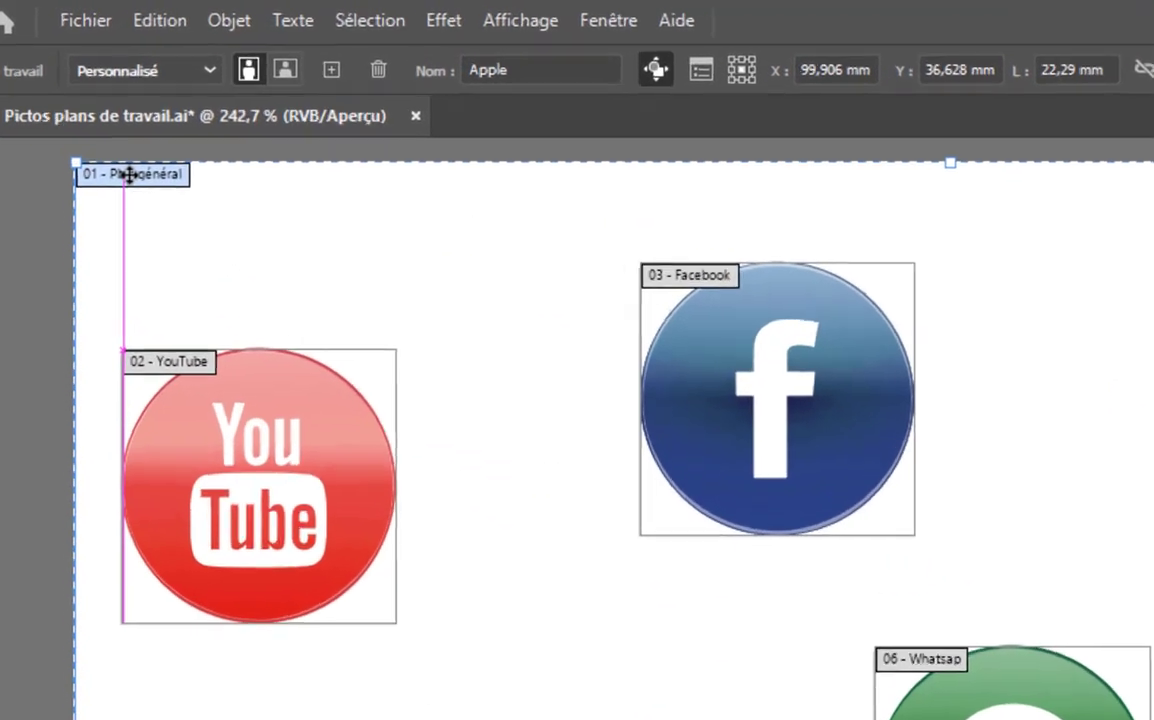
# Fit the Plan général artboard to the artwork bounds with Ajuster aux limites de l'illustration, and delete that artboard.
pyautogui.click(128, 175)
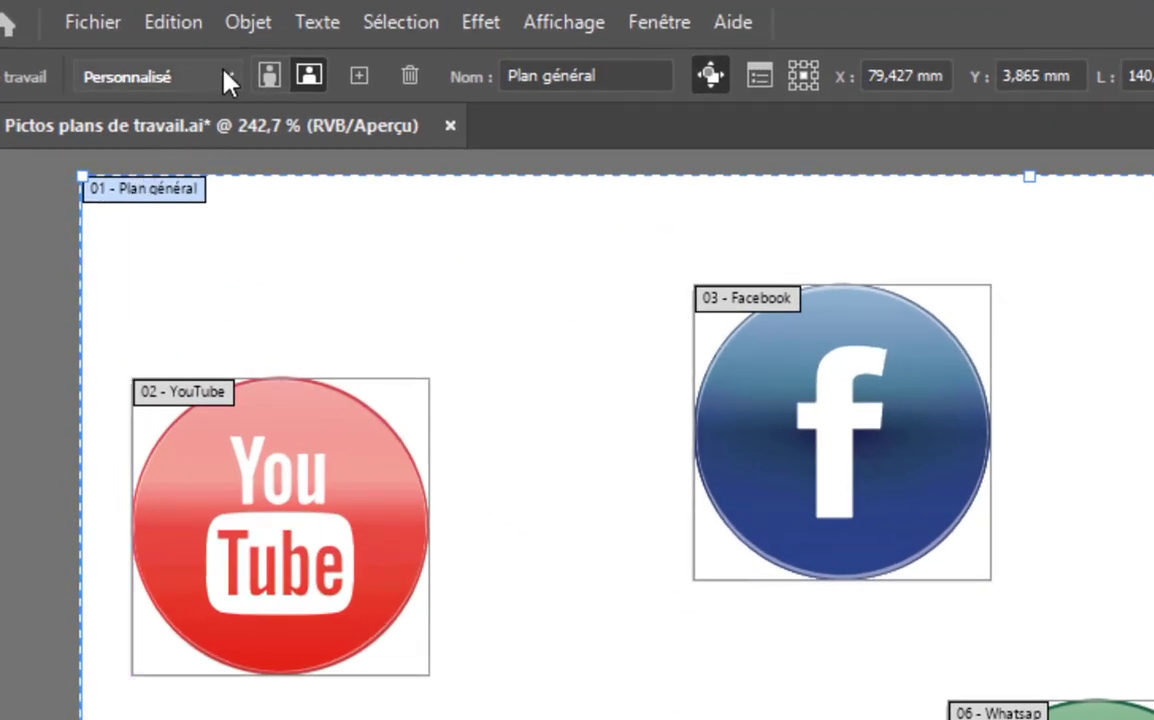
pyautogui.click(208, 68)
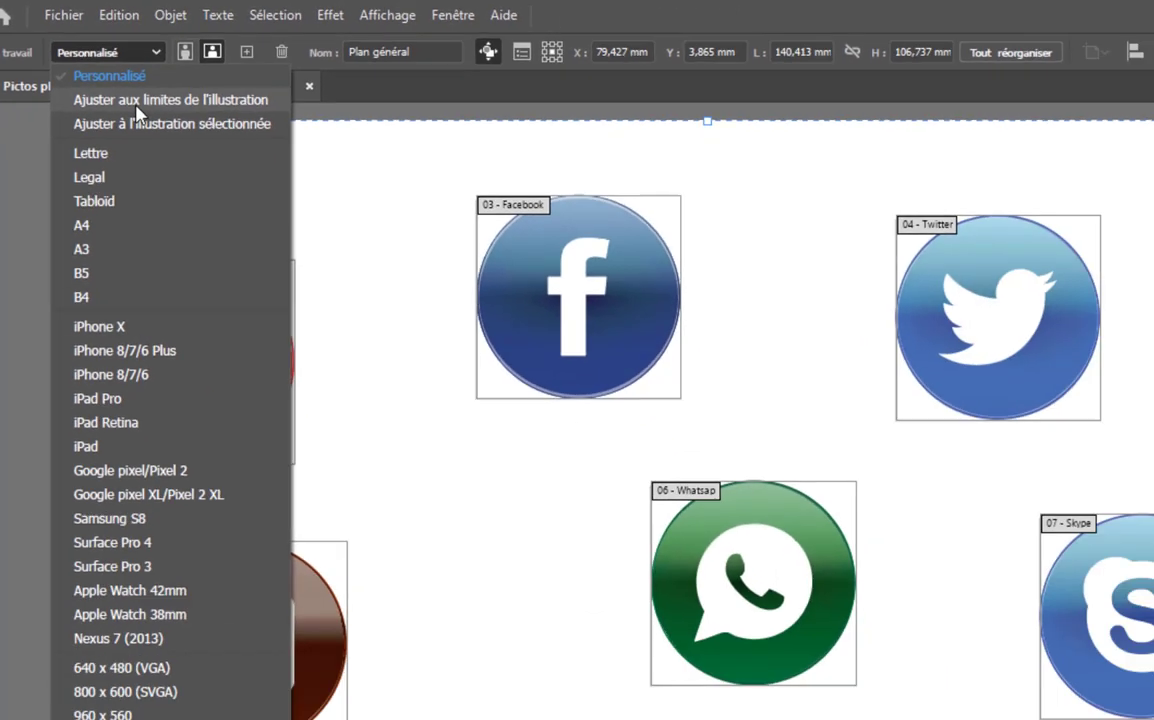
pyautogui.click(199, 150)
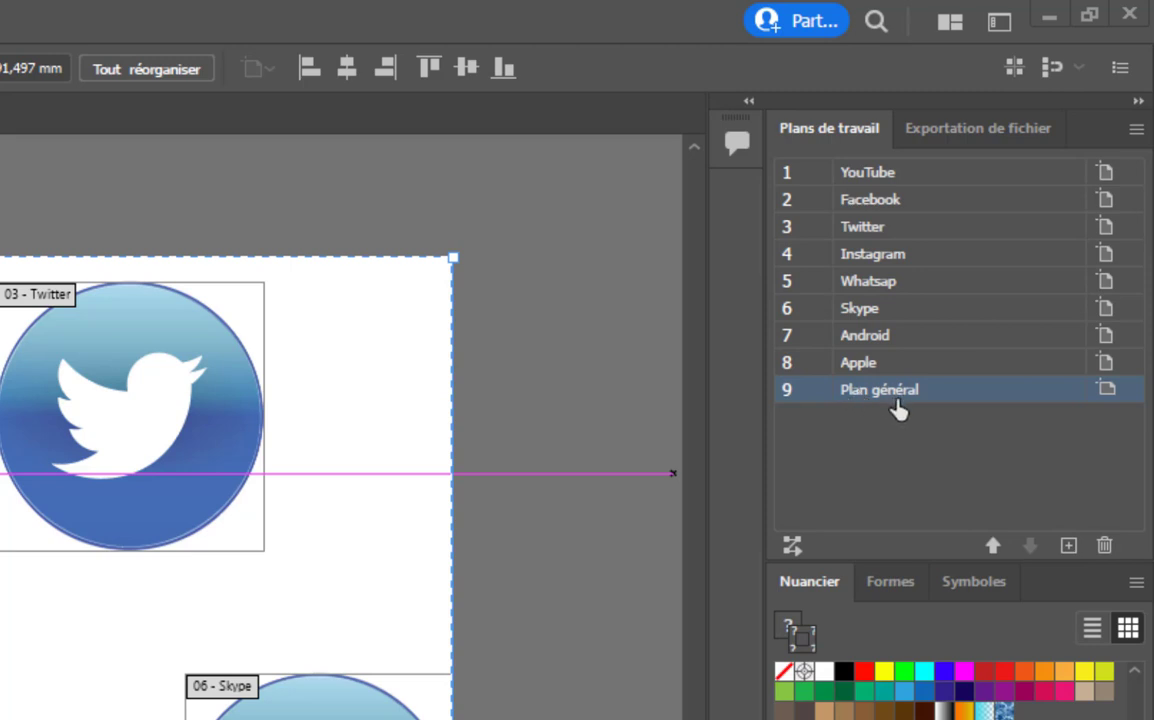
pyautogui.click(1103, 547)
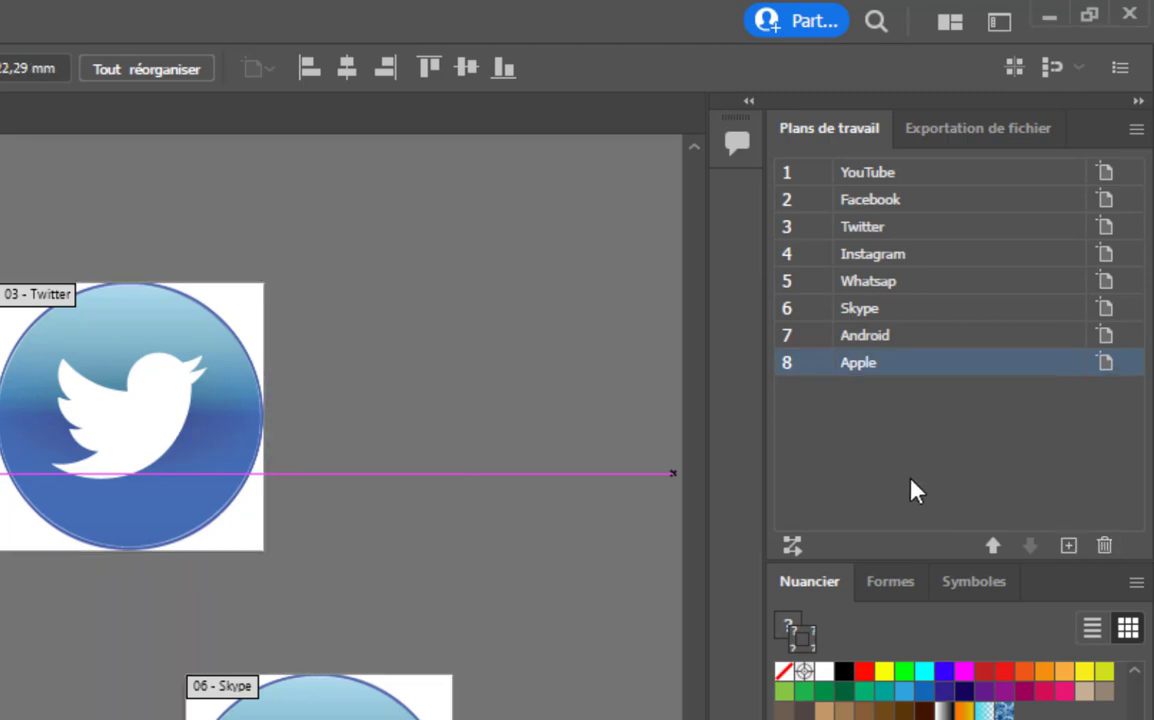
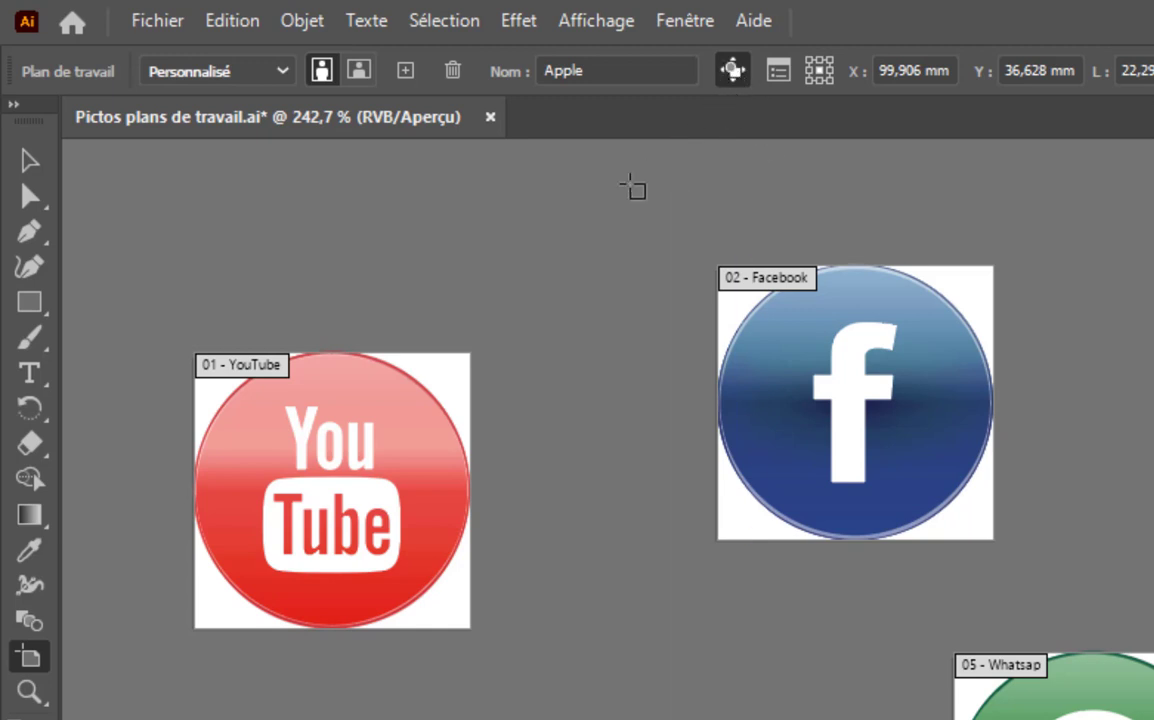
# Move the Facebook and Twitter artboards with their artwork level with YouTube, and line up Instagram and Whatsap in a row below.
pyautogui.click(734, 72)
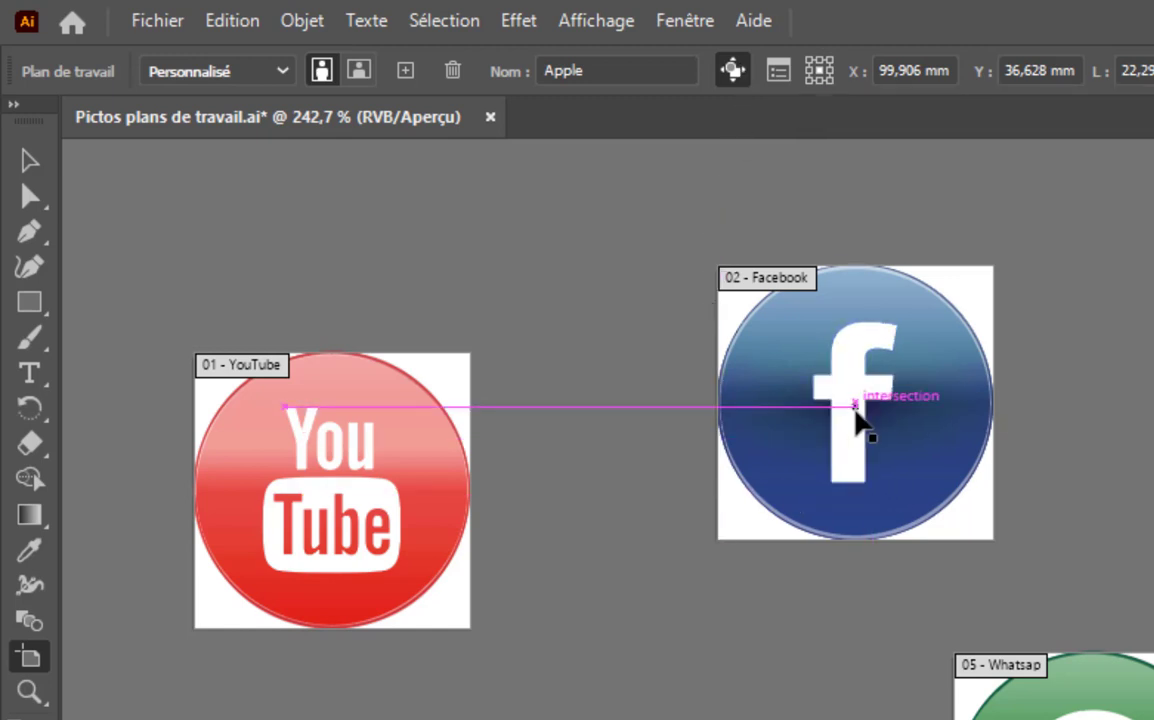
pyautogui.moveTo(855, 410); pyautogui.dragTo(757, 525)
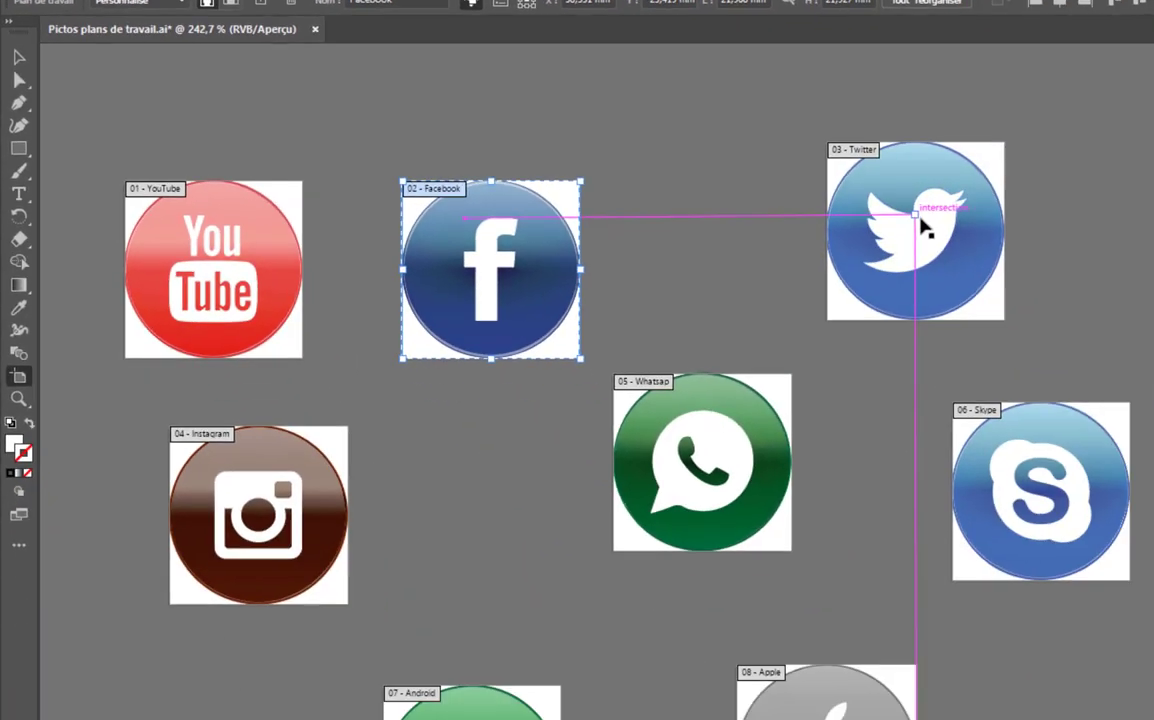
pyautogui.moveTo(920, 224); pyautogui.dragTo(656, 199)
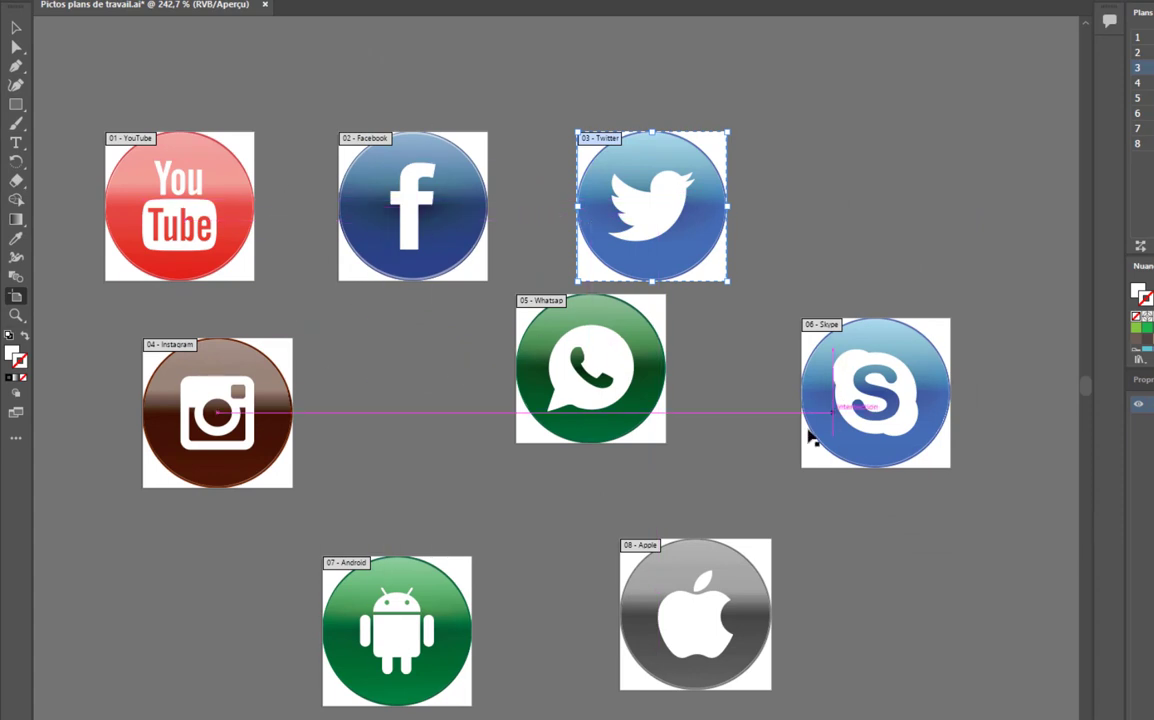
pyautogui.moveTo(572, 363); pyautogui.dragTo(410, 405)
pyautogui.moveTo(238, 408); pyautogui.dragTo(197, 406)
pyautogui.moveTo(400, 412); pyautogui.dragTo(414, 428)
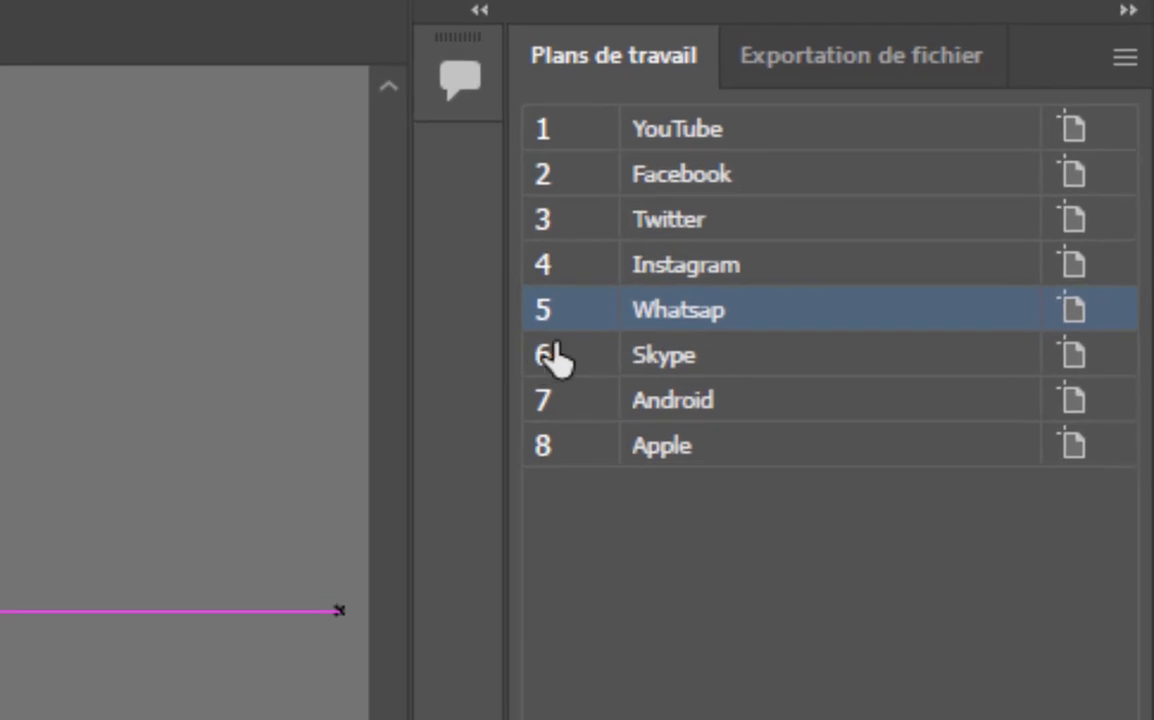
# Open Réorganiser tous les plans de travail, try the available layouts, and choose the row-by-row grid with 4 columns.
pyautogui.click(1125, 58)
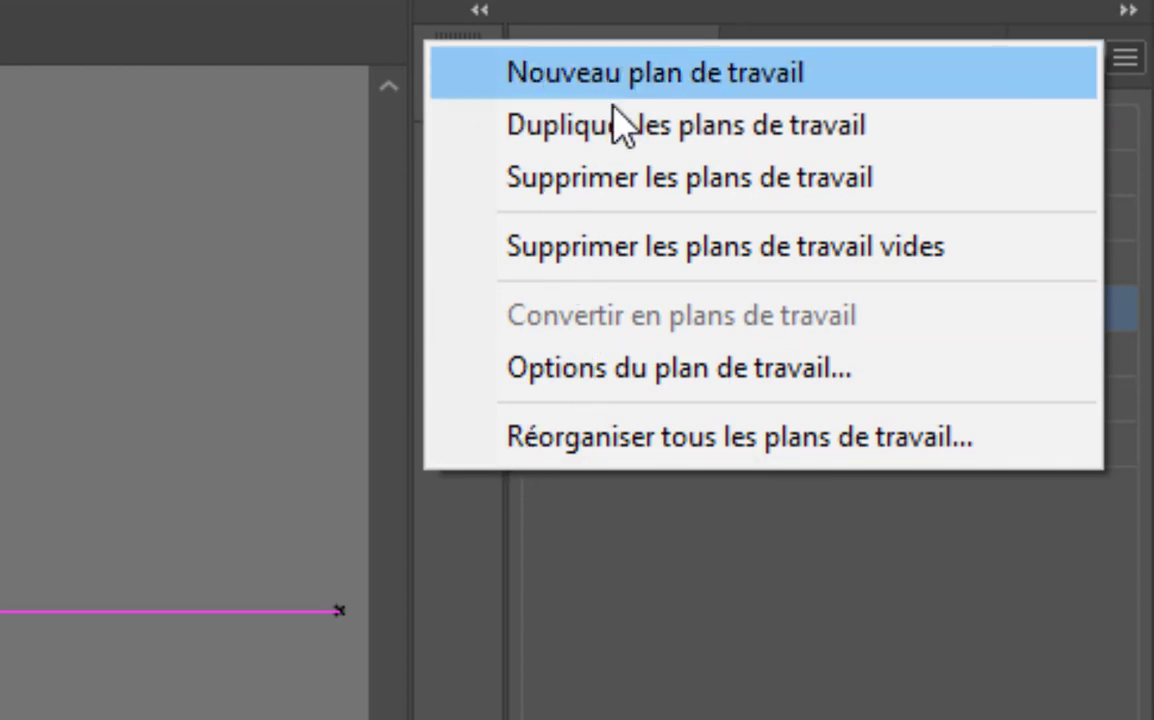
pyautogui.click(600, 440)
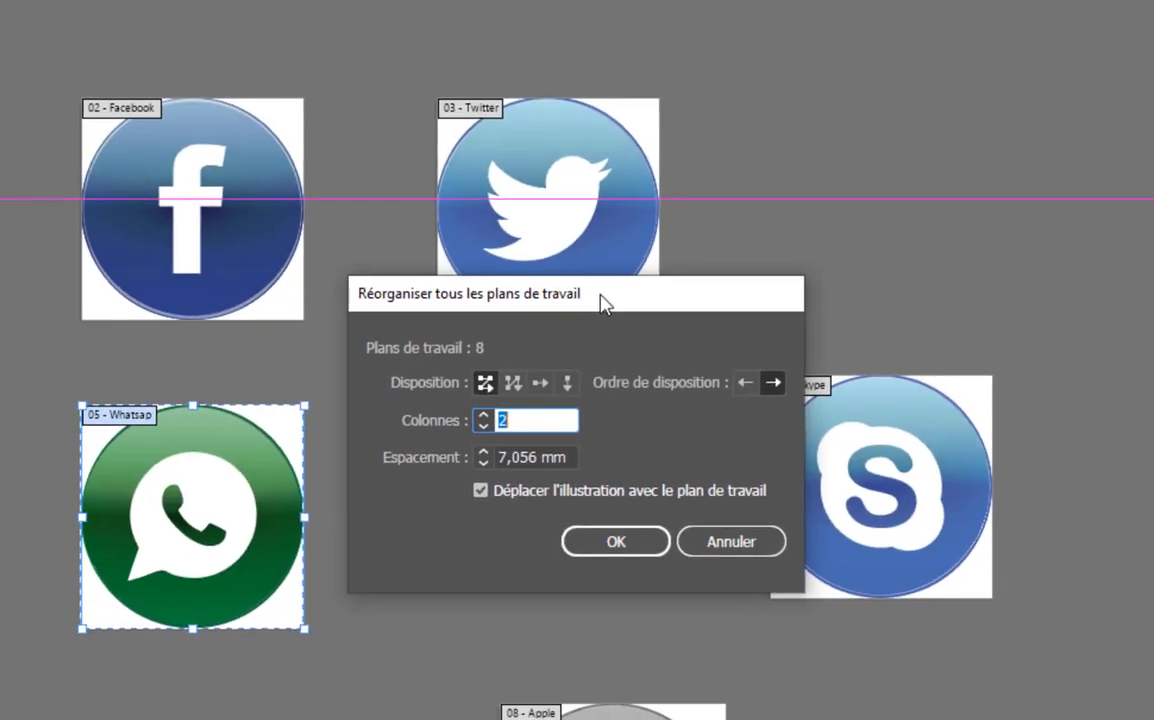
pyautogui.moveTo(600, 297); pyautogui.dragTo(479, 226)
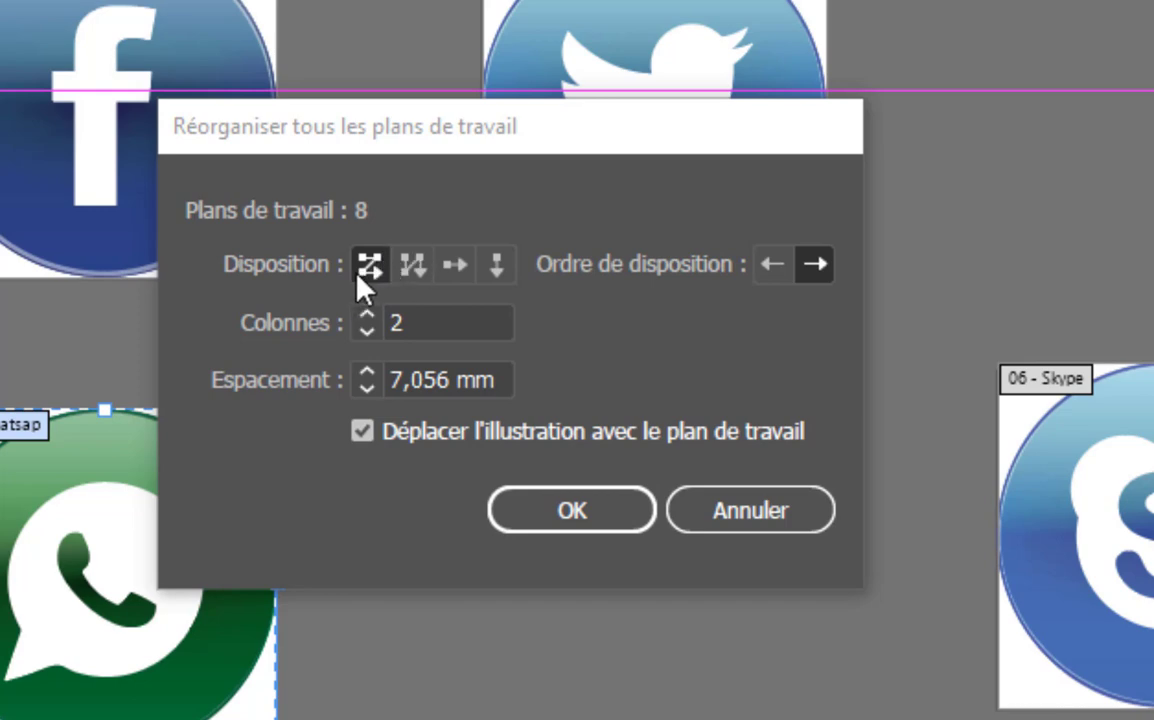
pyautogui.click(414, 268)
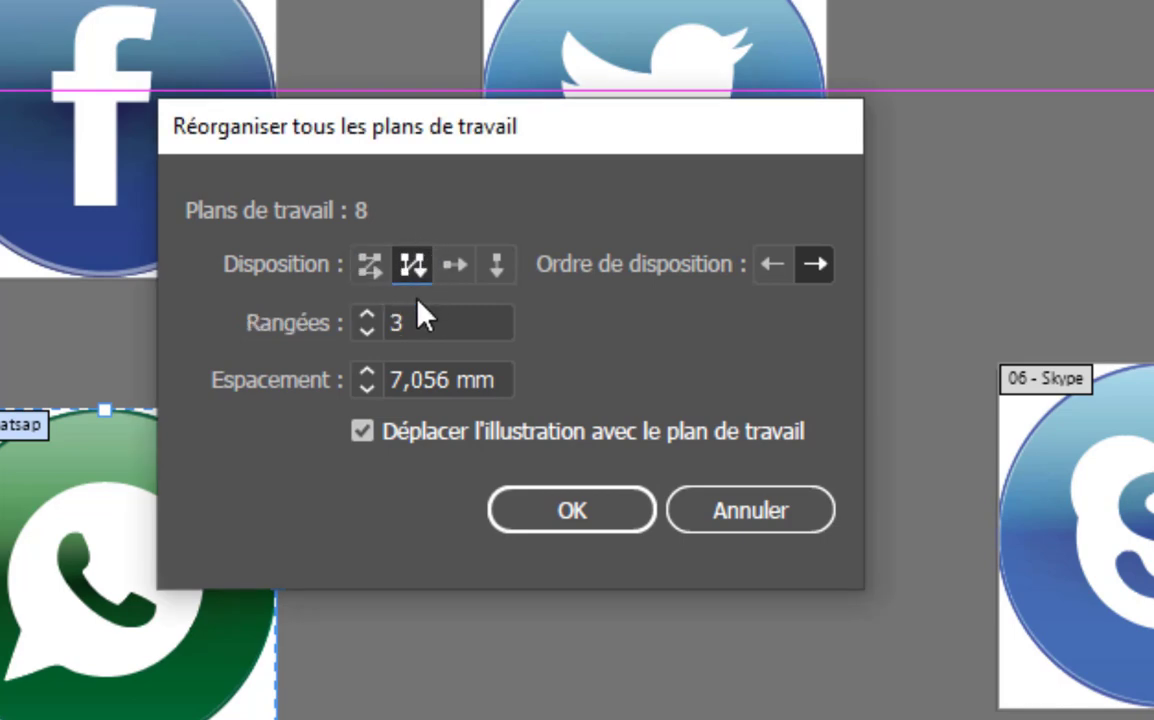
pyautogui.click(455, 270)
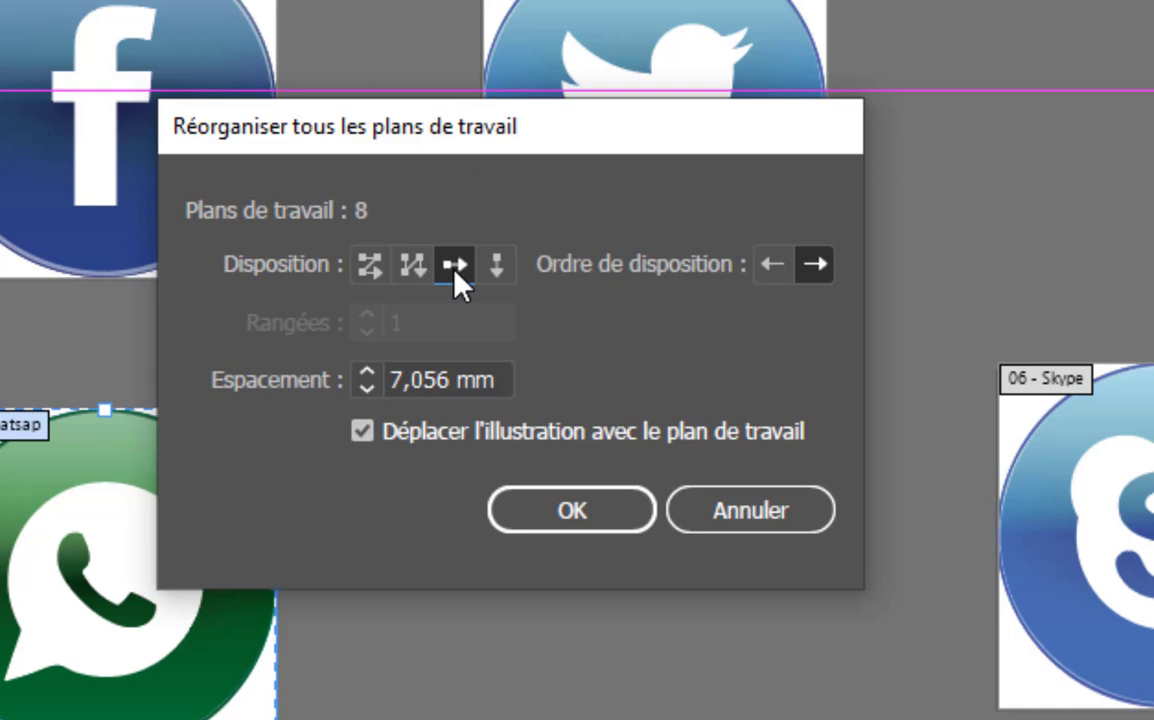
pyautogui.click(497, 270)
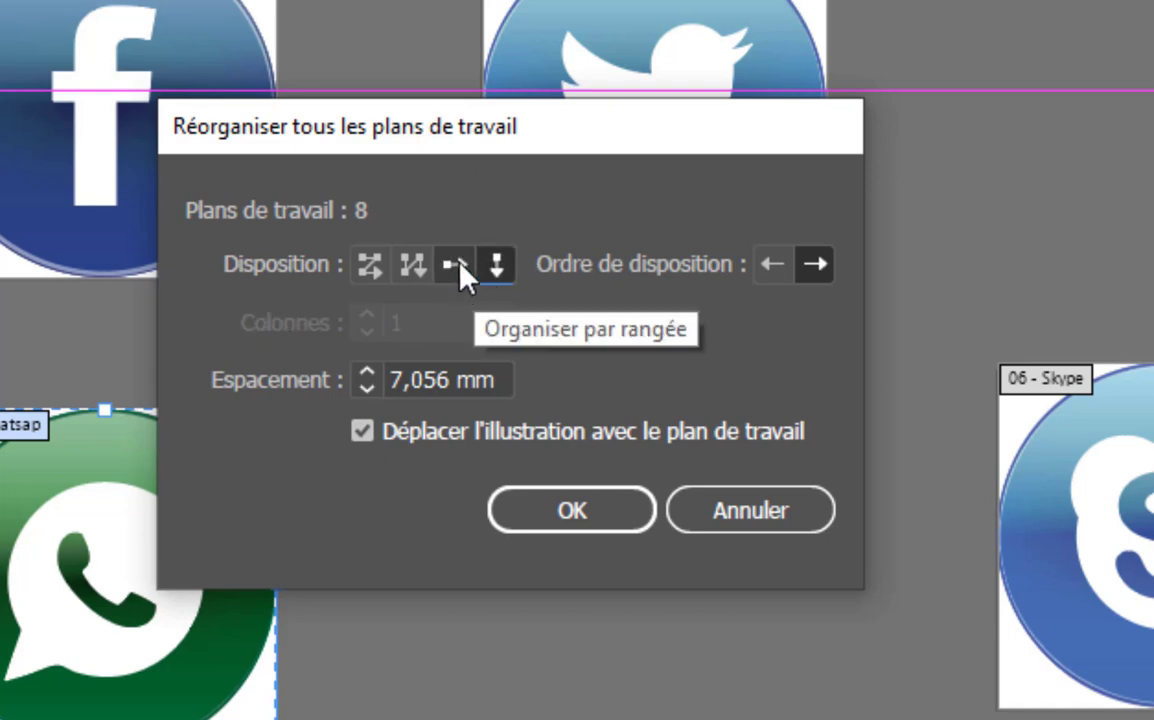
pyautogui.click(459, 270)
pyautogui.click(371, 266)
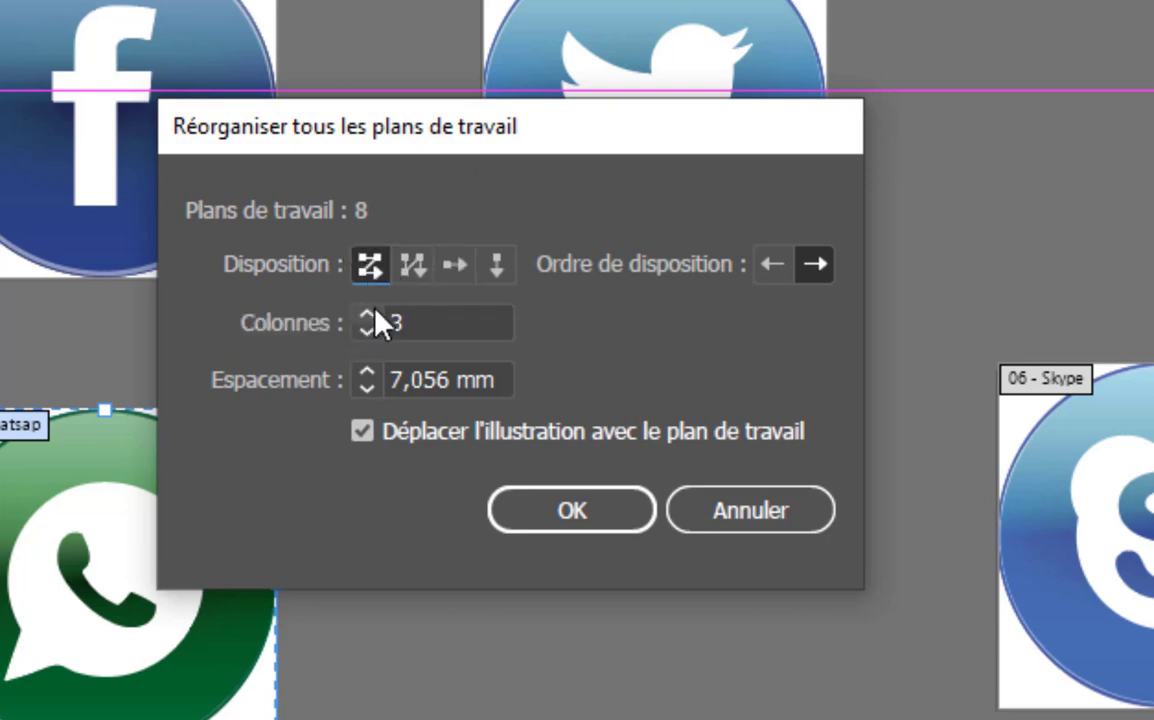
pyautogui.click(378, 322)
pyautogui.write('4')
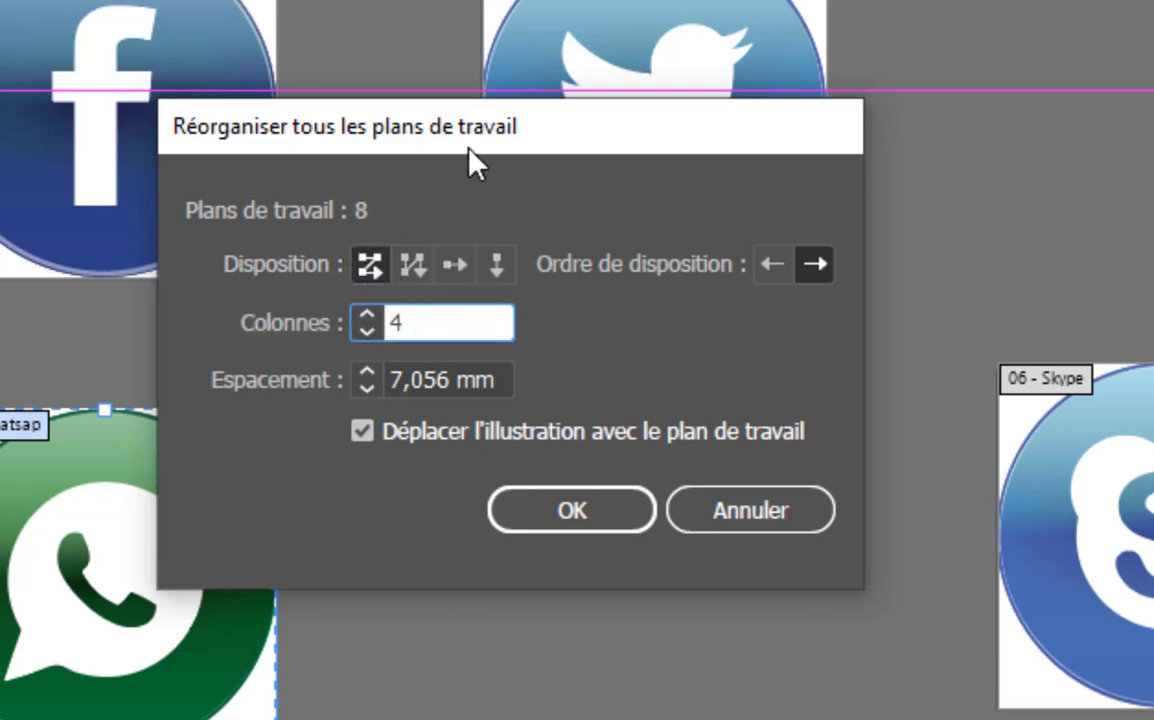
# Set the artboard spacing to 10 mm and rearrange all the artboards together with their artwork.
pyautogui.moveTo(467, 150); pyautogui.dragTo(96, 404)
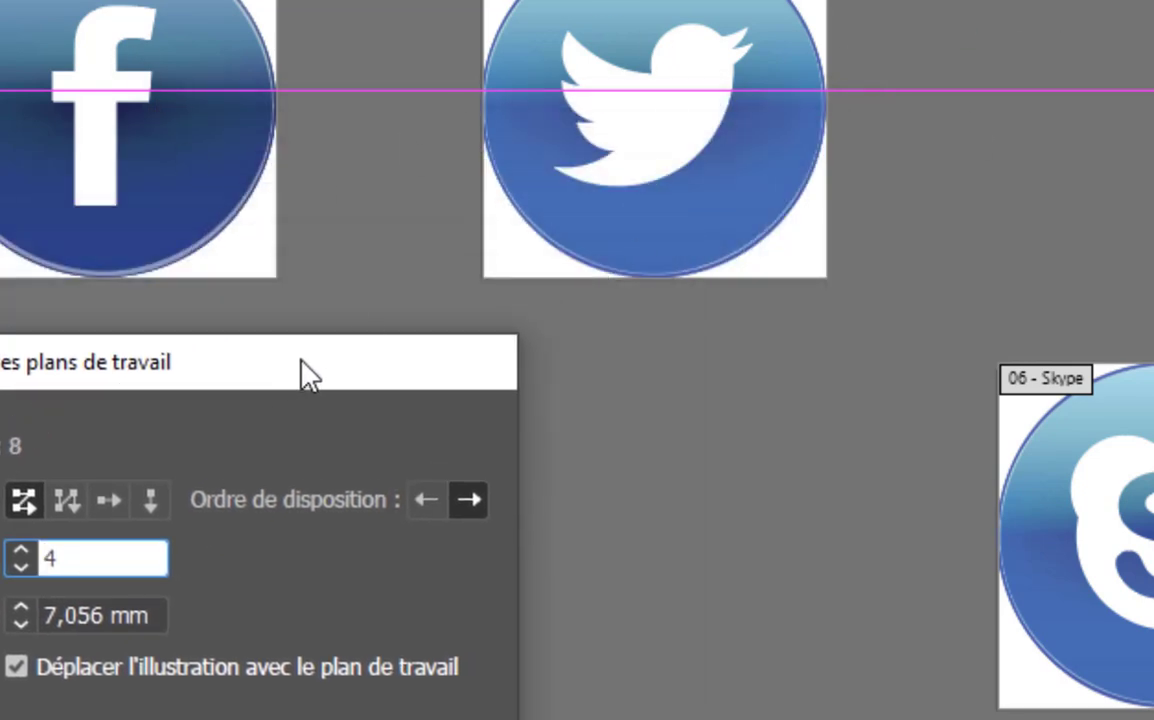
pyautogui.moveTo(301, 360); pyautogui.dragTo(527, 78)
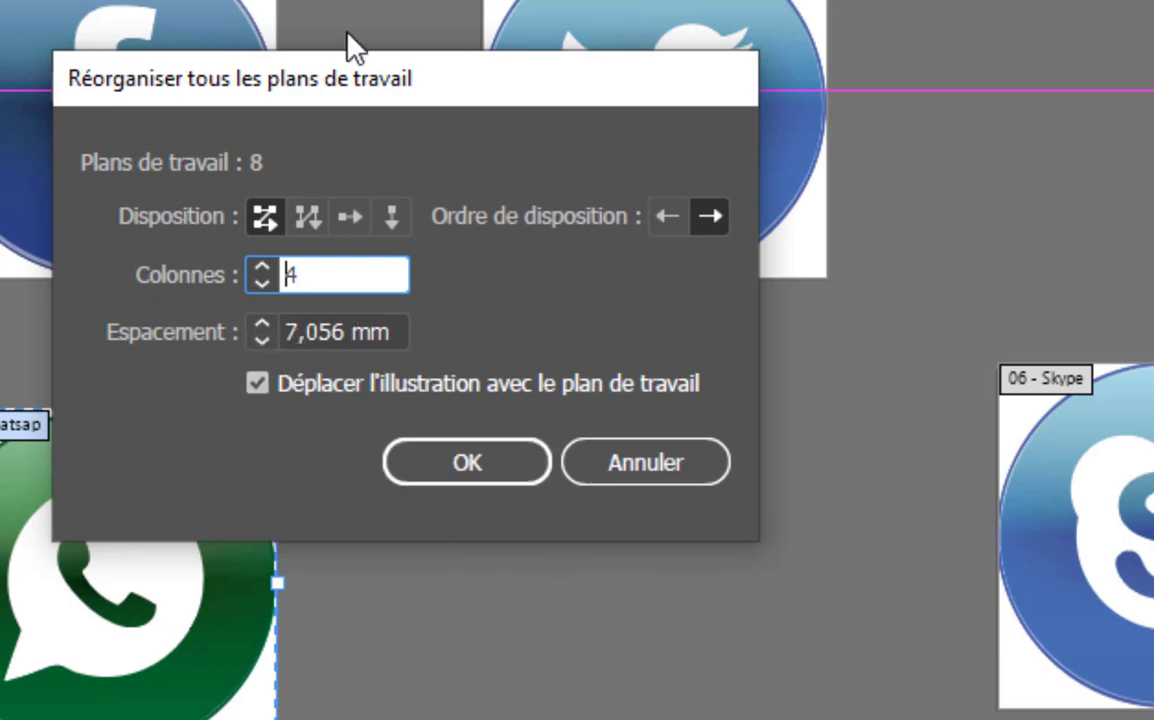
pyautogui.click(262, 327)
pyautogui.click(262, 327)
pyautogui.click(262, 327)
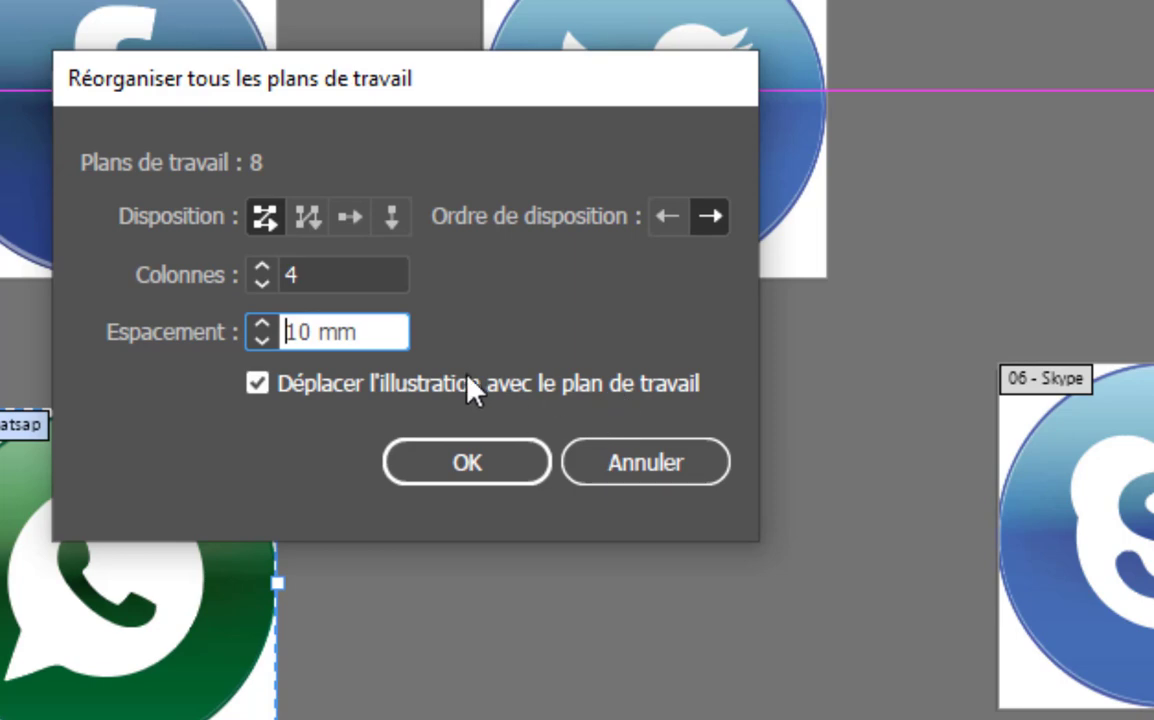
pyautogui.click(466, 463)
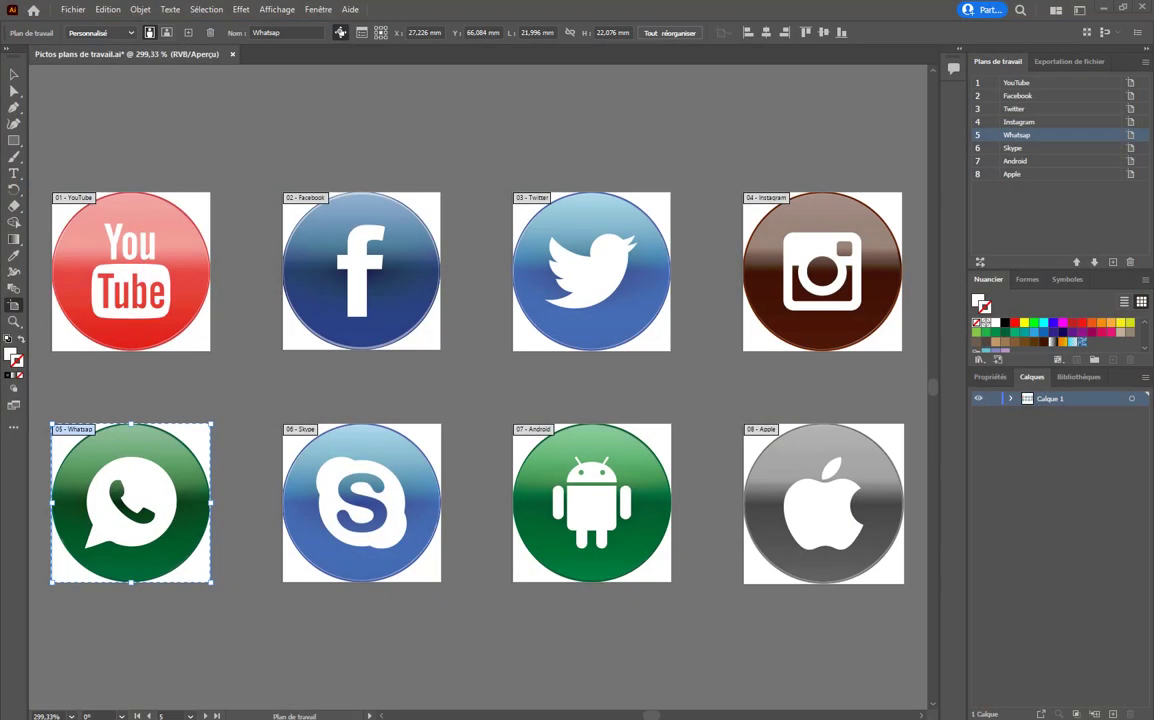
# Examine the YouTube and Facebook icons up close to check the sharpness of their vector edges.
pyautogui.click(14, 321)
pyautogui.moveTo(94, 281); pyautogui.dragTo(189, 337)
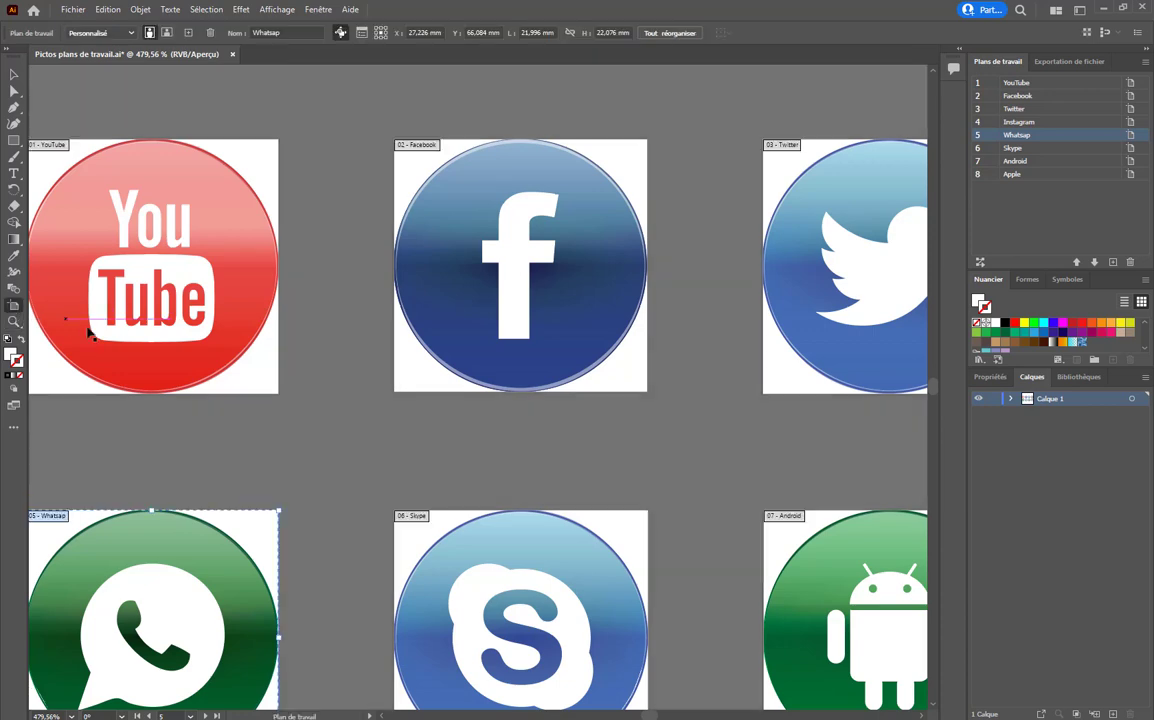
pyautogui.click(14, 287)
pyautogui.scroll(2, 122, 292)
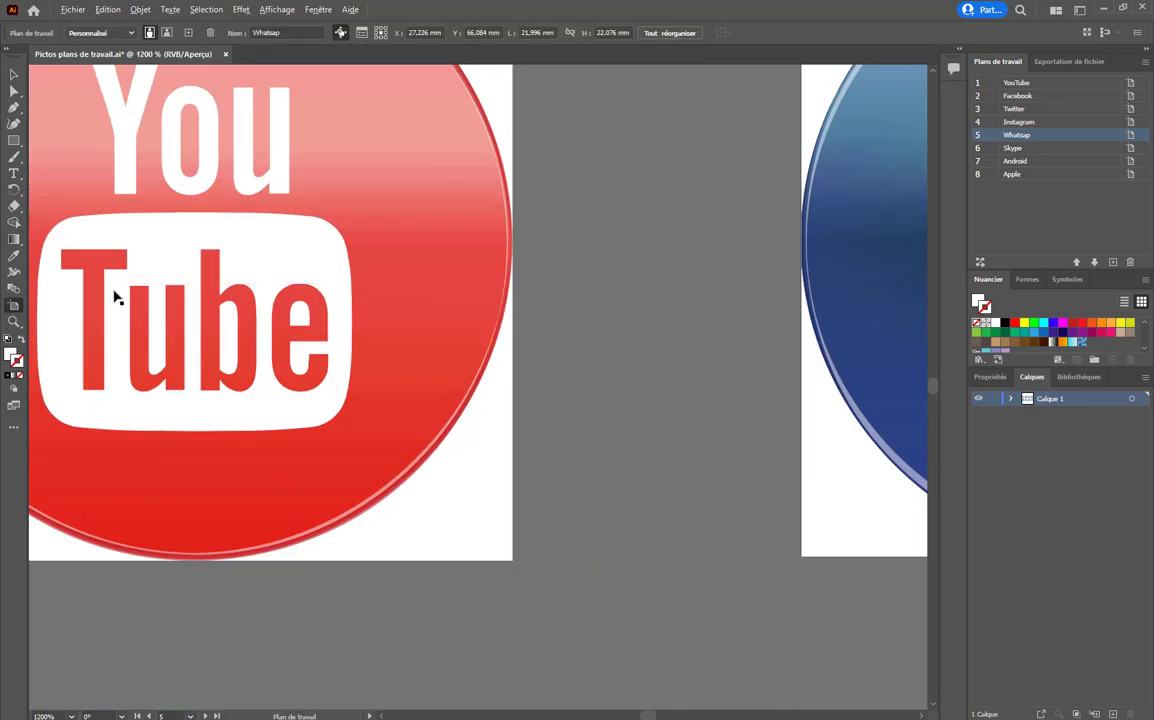
pyautogui.scroll(1, 117, 294)
pyautogui.moveTo(144, 265); pyautogui.dragTo(361, 404)
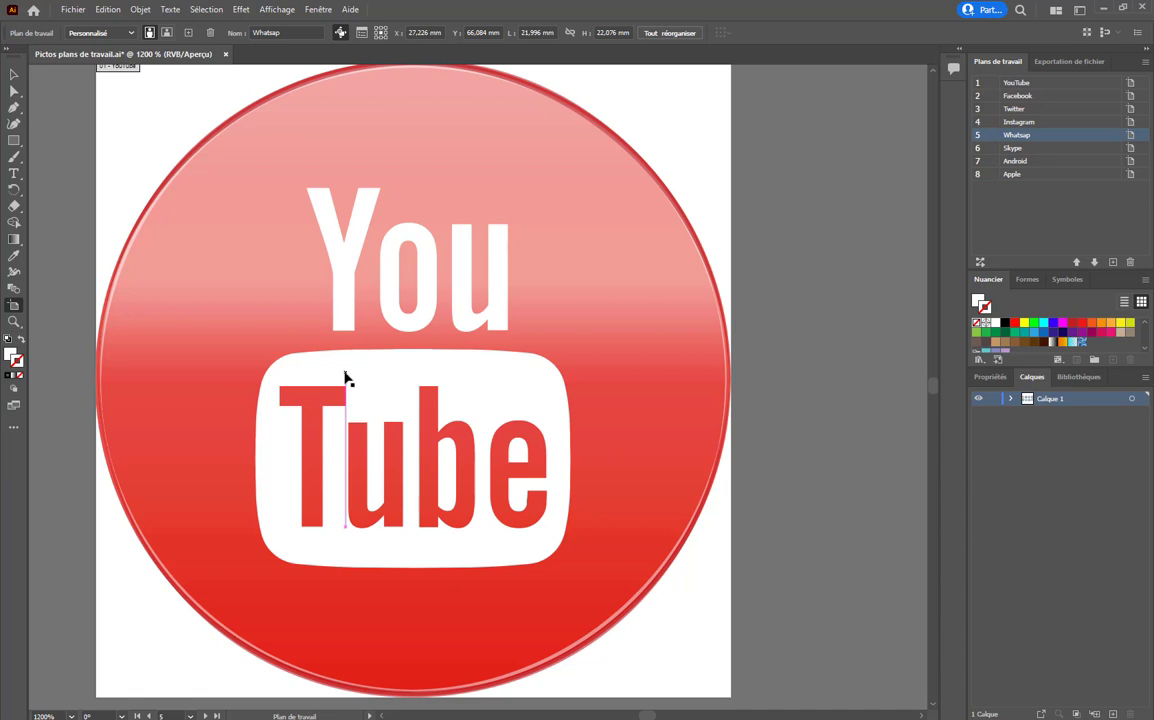
pyautogui.moveTo(549, 378); pyautogui.dragTo(276, 378)
pyautogui.moveTo(679, 378); pyautogui.dragTo(324, 376)
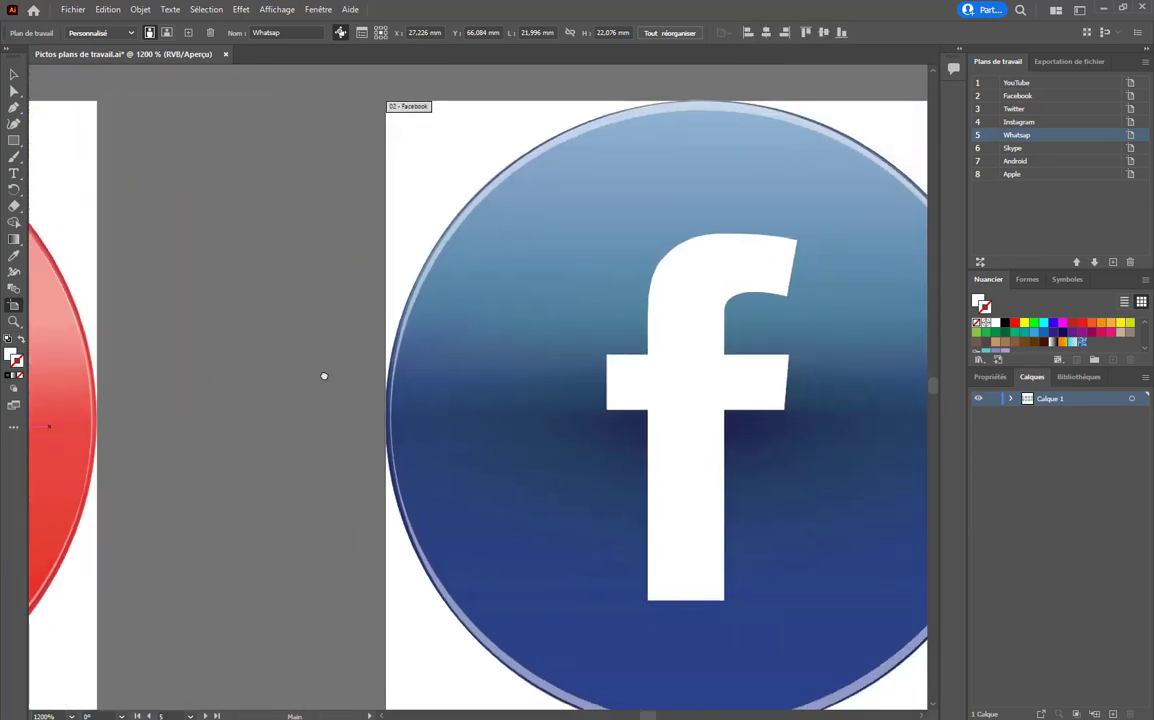
pyautogui.moveTo(731, 371); pyautogui.dragTo(497, 341)
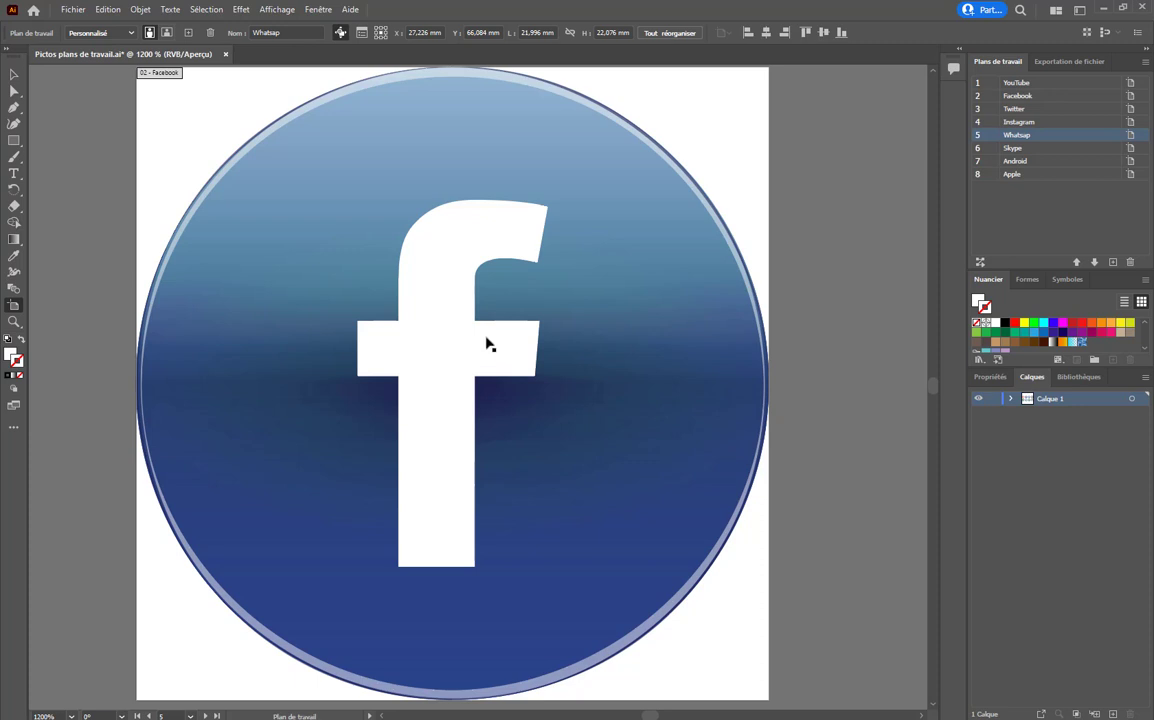
pyautogui.scroll(5, 470, 360)
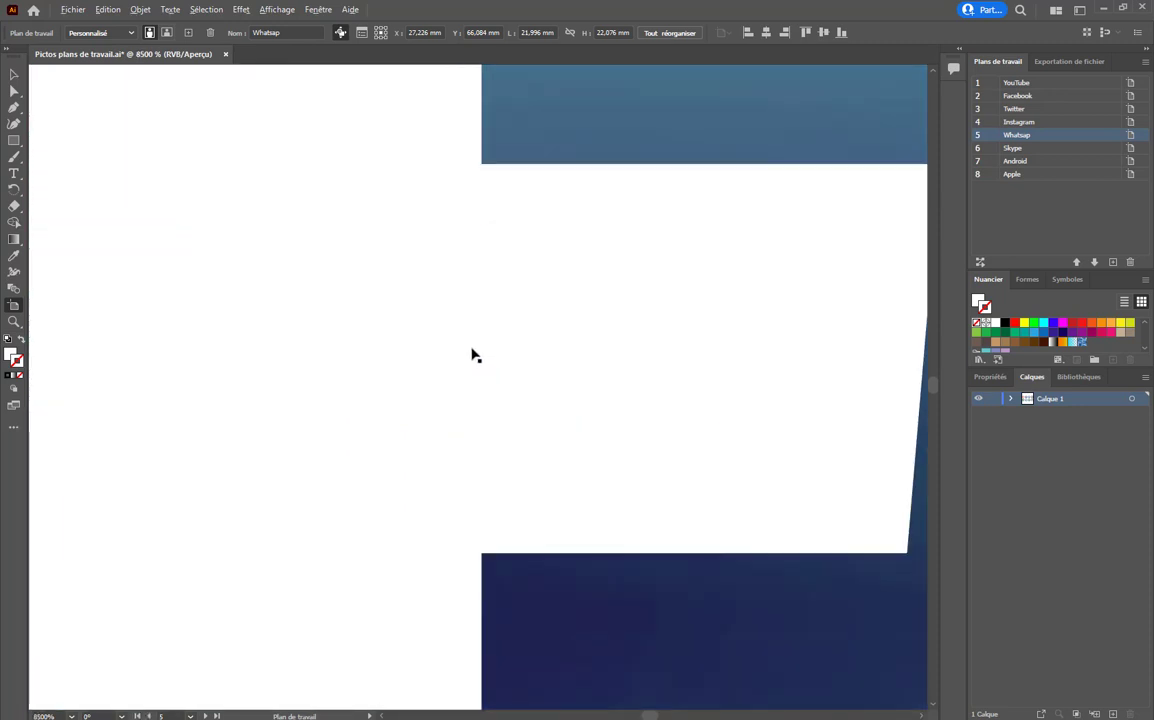
pyautogui.moveTo(434, 231); pyautogui.dragTo(301, 344)
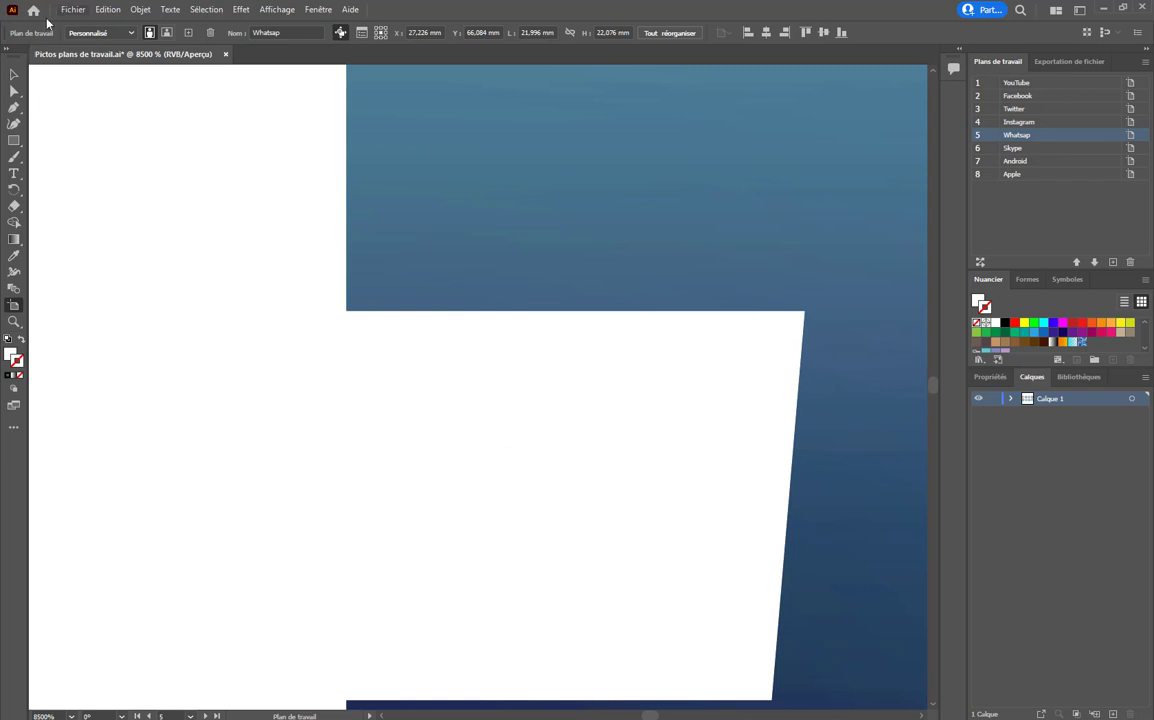
# Select the Facebook icon group and examine its outlines, along with the Android icon's edges at very high magnification.
pyautogui.click(13, 72)
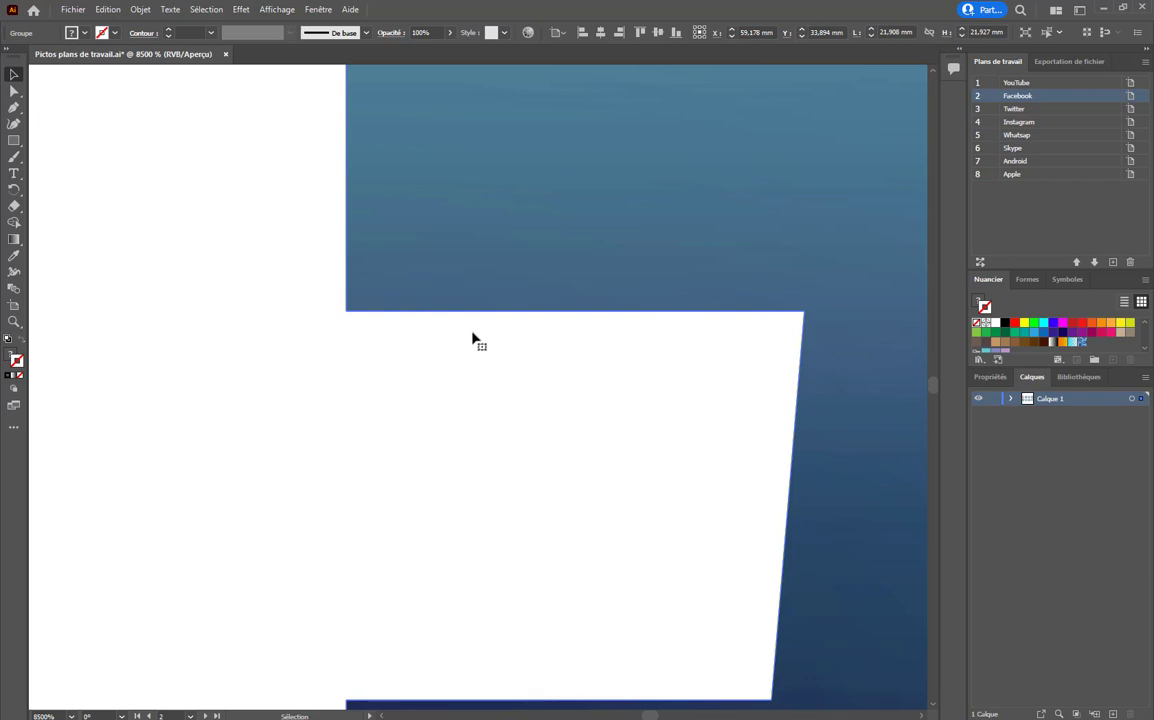
pyautogui.hotkey('ctrl', '0')
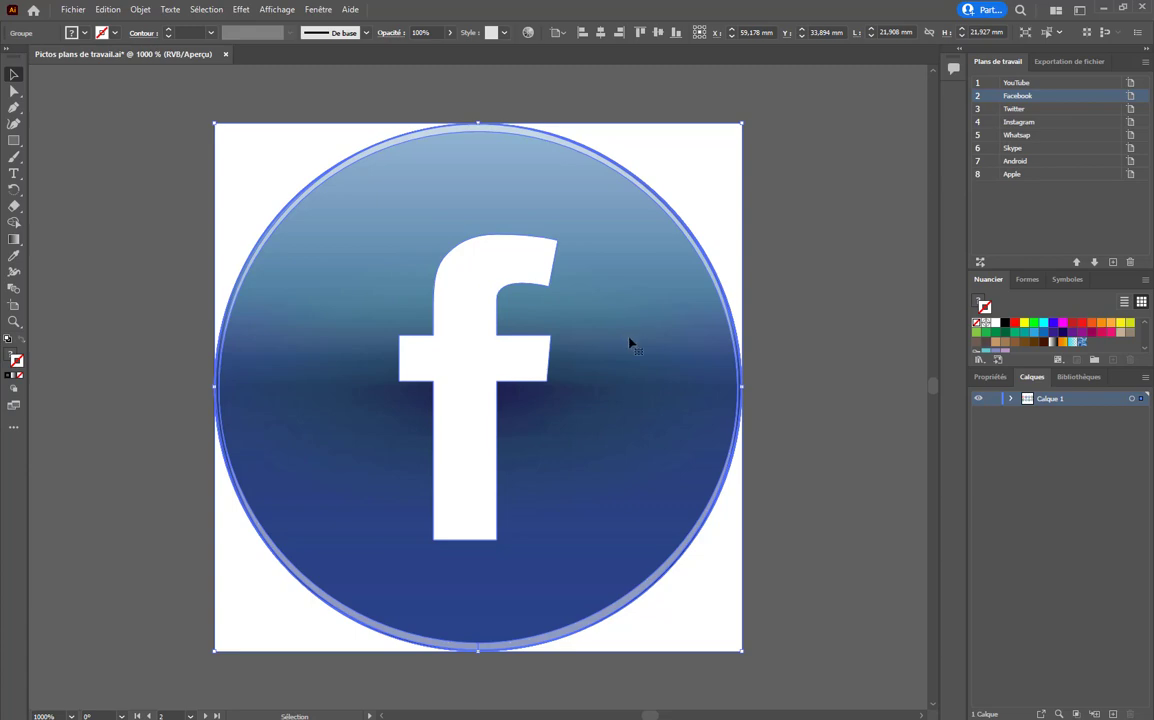
pyautogui.moveTo(819, 456); pyautogui.dragTo(64, 322)
pyautogui.moveTo(120, 640); pyautogui.dragTo(326, 310)
pyautogui.moveTo(185, 636); pyautogui.dragTo(157, 313)
pyautogui.scroll(8, 385, 450)
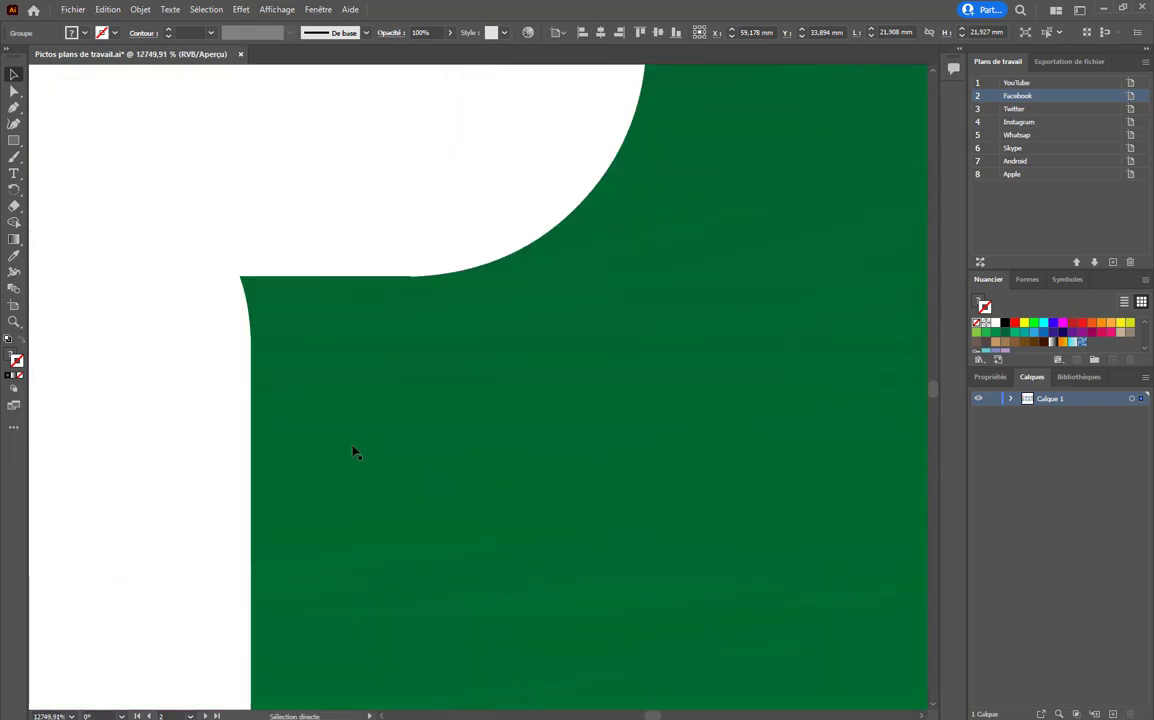
pyautogui.hotkey('ctrl', '0')
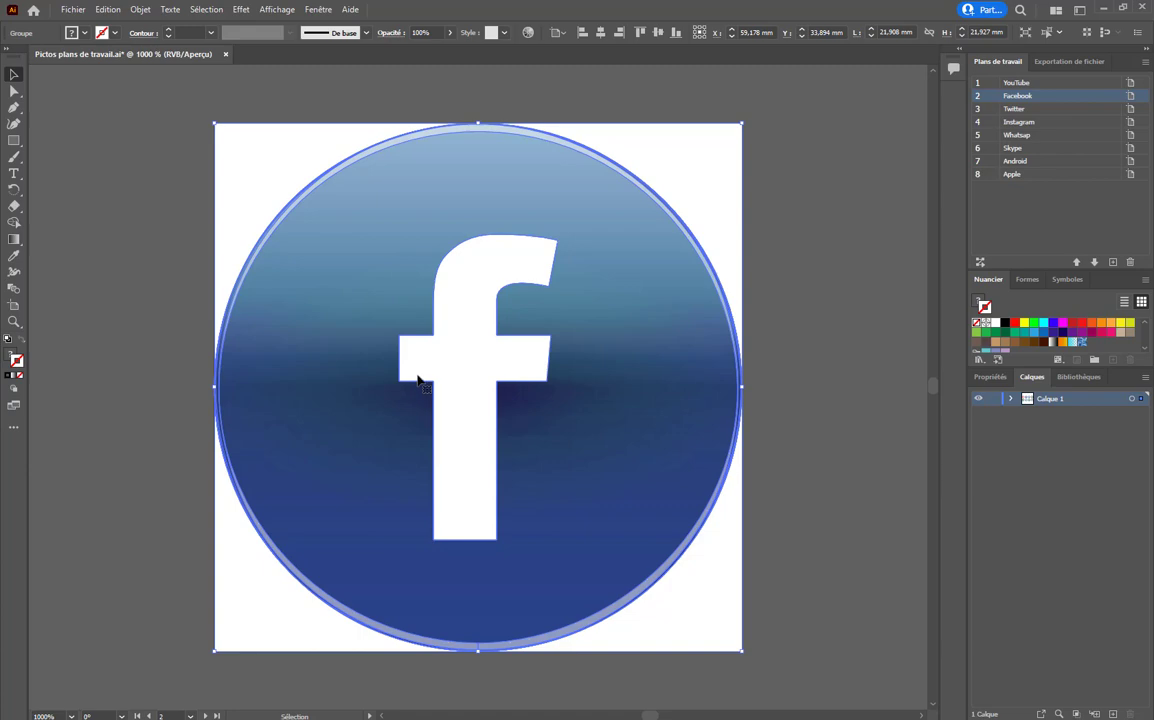
pyautogui.moveTo(502, 626); pyautogui.dragTo(151, 397)
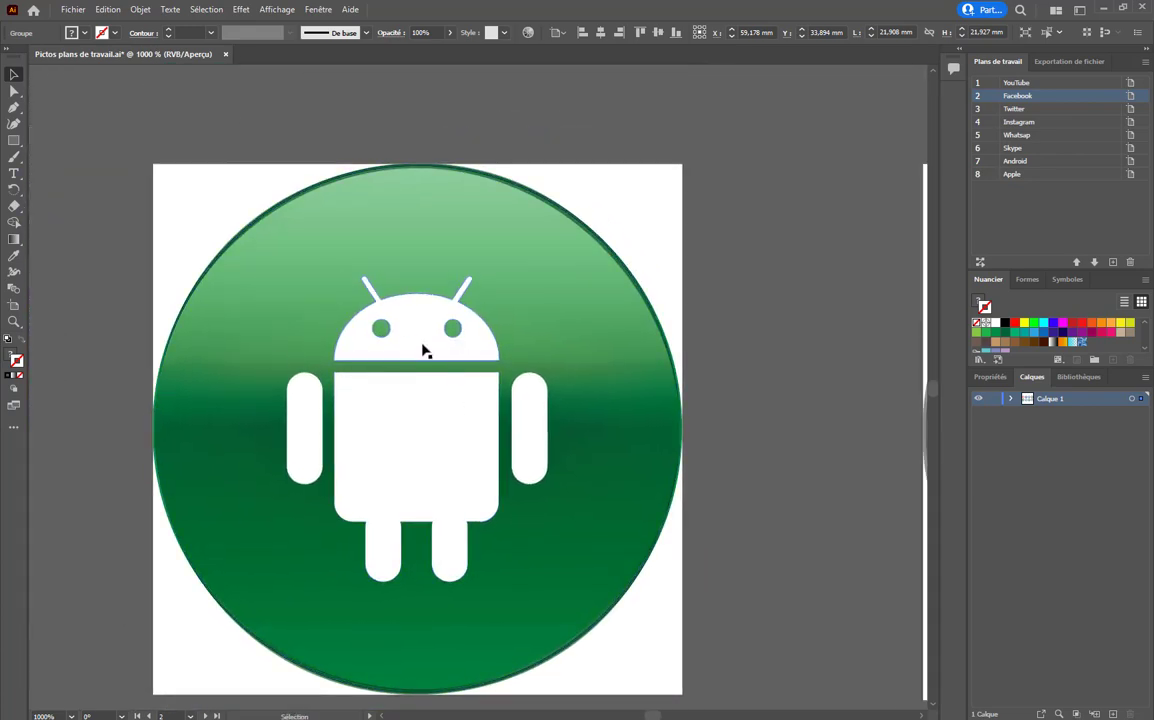
pyautogui.scroll(5, 449, 483)
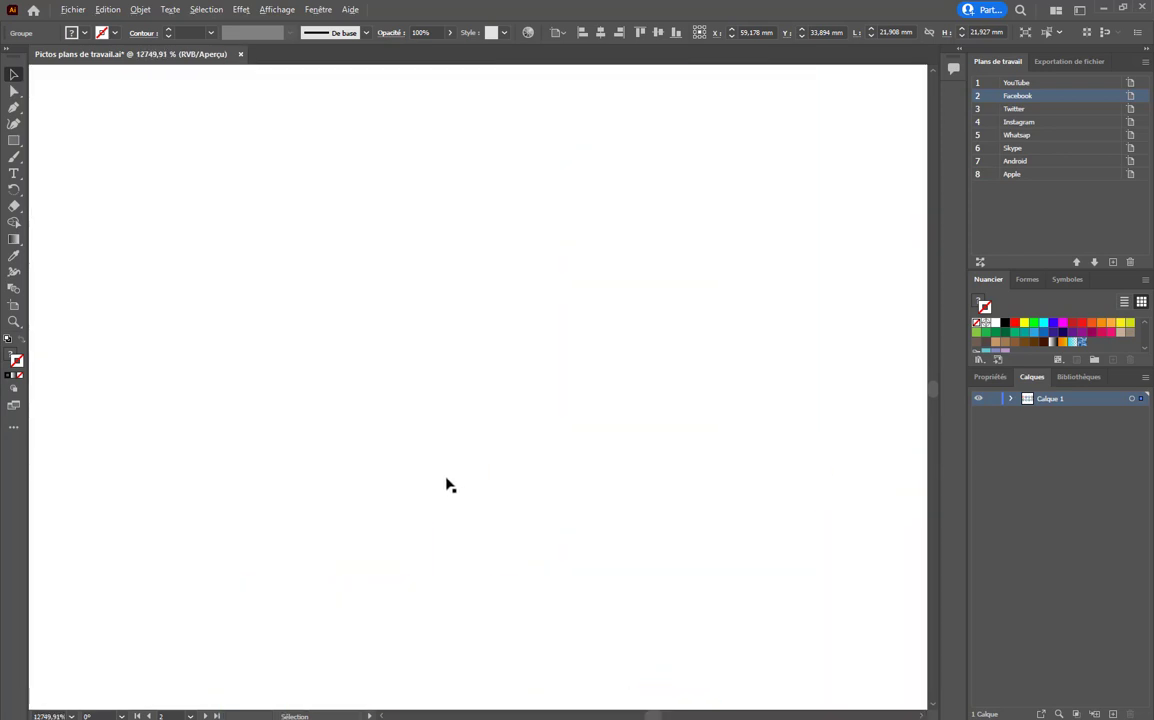
pyautogui.scroll(-3, 449, 483)
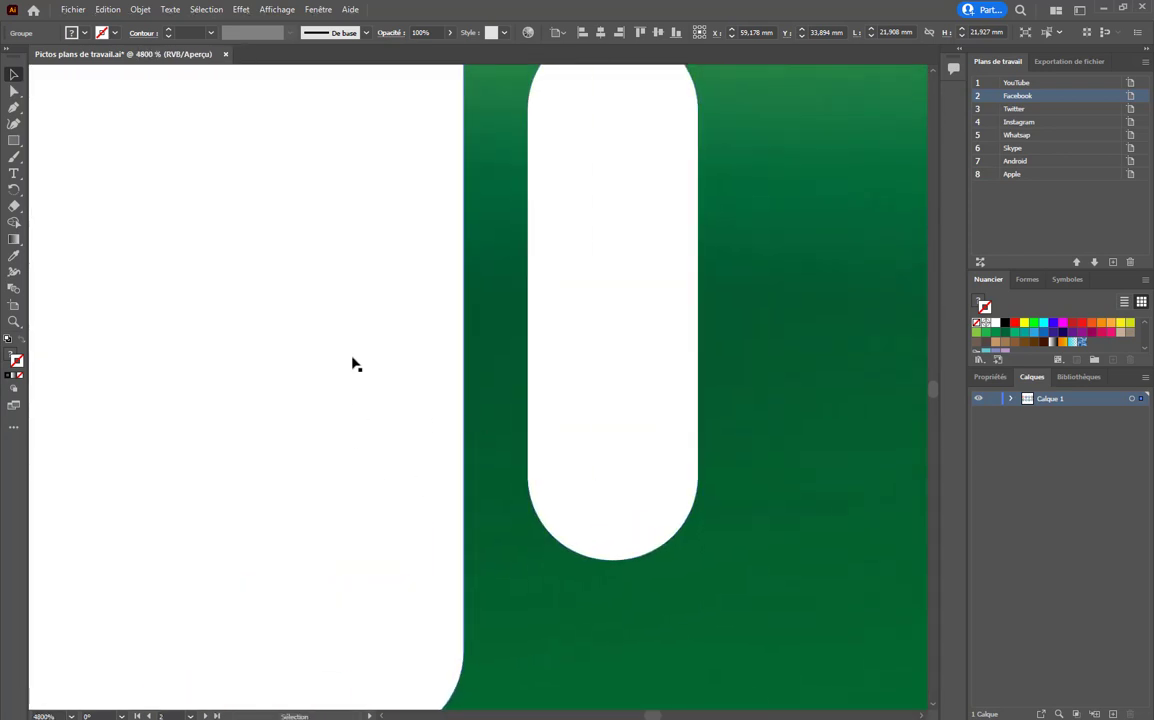
# Select the Android icon group and view its artboard fitted to the window before returning to the overview of all artboards.
pyautogui.click(484, 450)
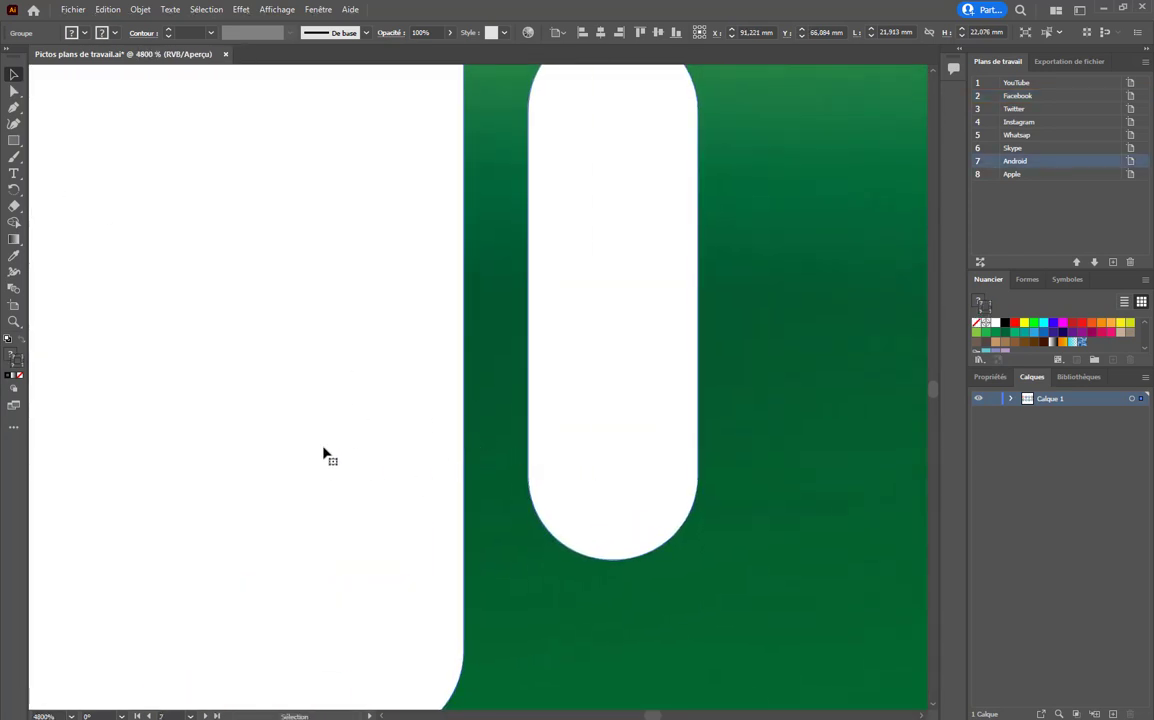
pyautogui.hotkey('ctrl', '0')
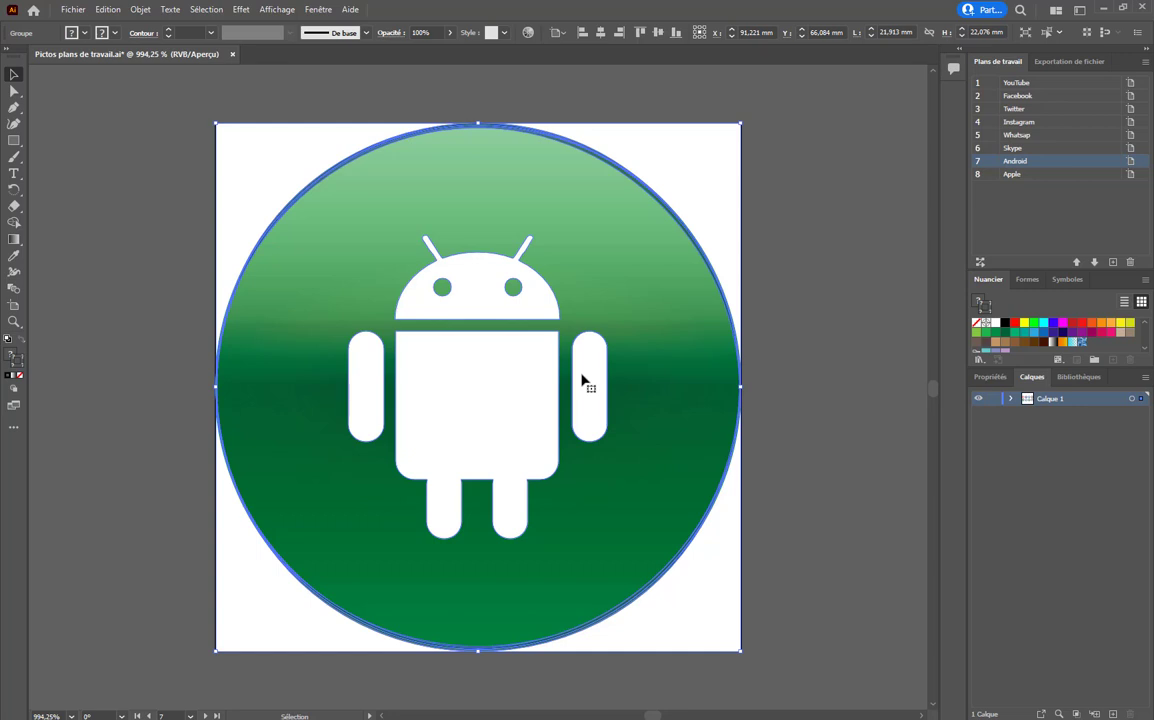
pyautogui.hotkey('ctrl', 'alt', '0')
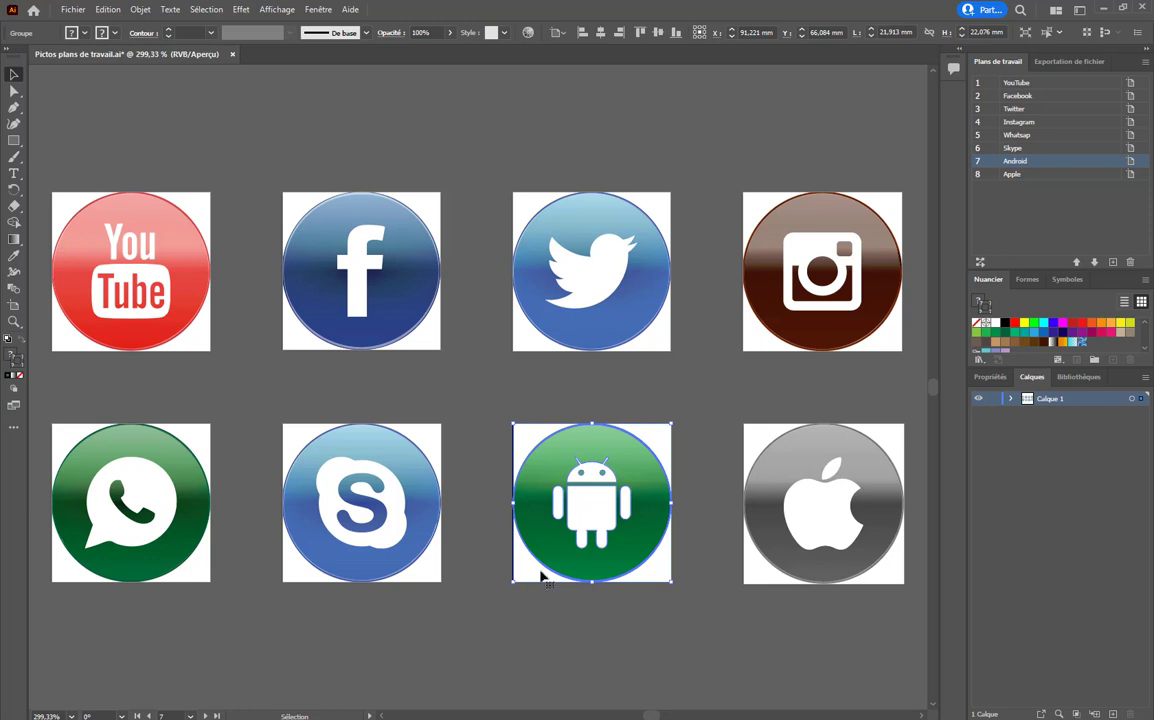
# View the WhatsApp icon's artboard fitted to the window, then show all artboards again with nothing selected.
pyautogui.click(172, 495)
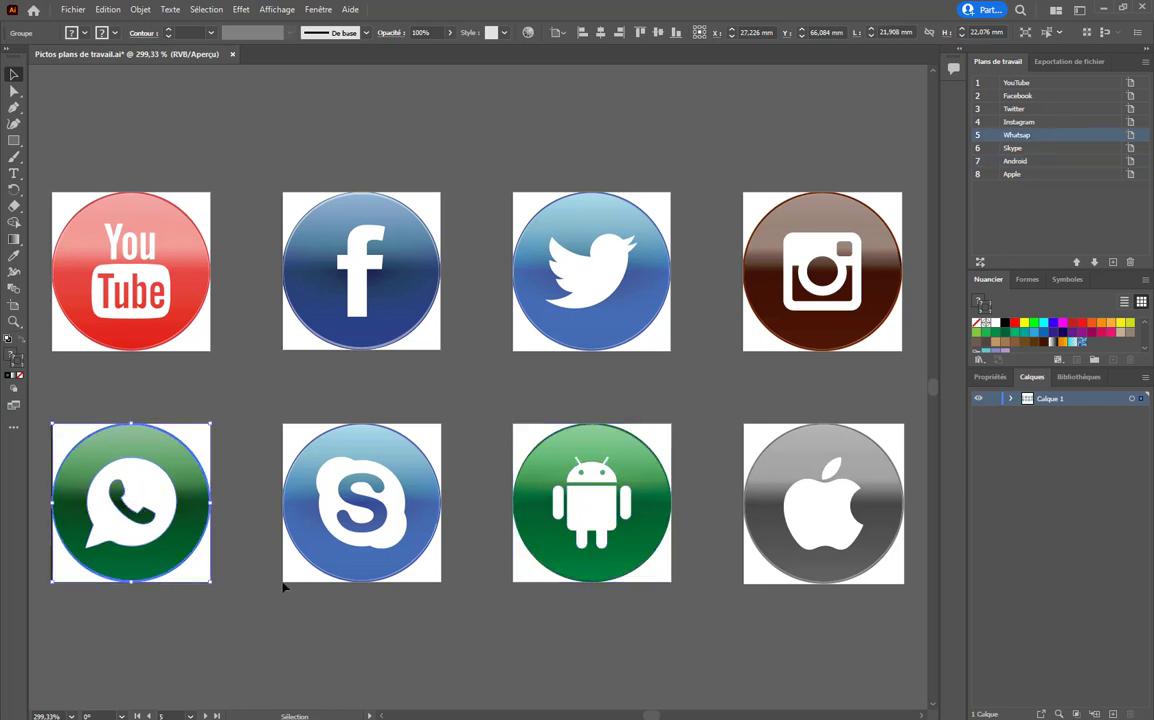
pyautogui.hotkey('ctrl', '0')
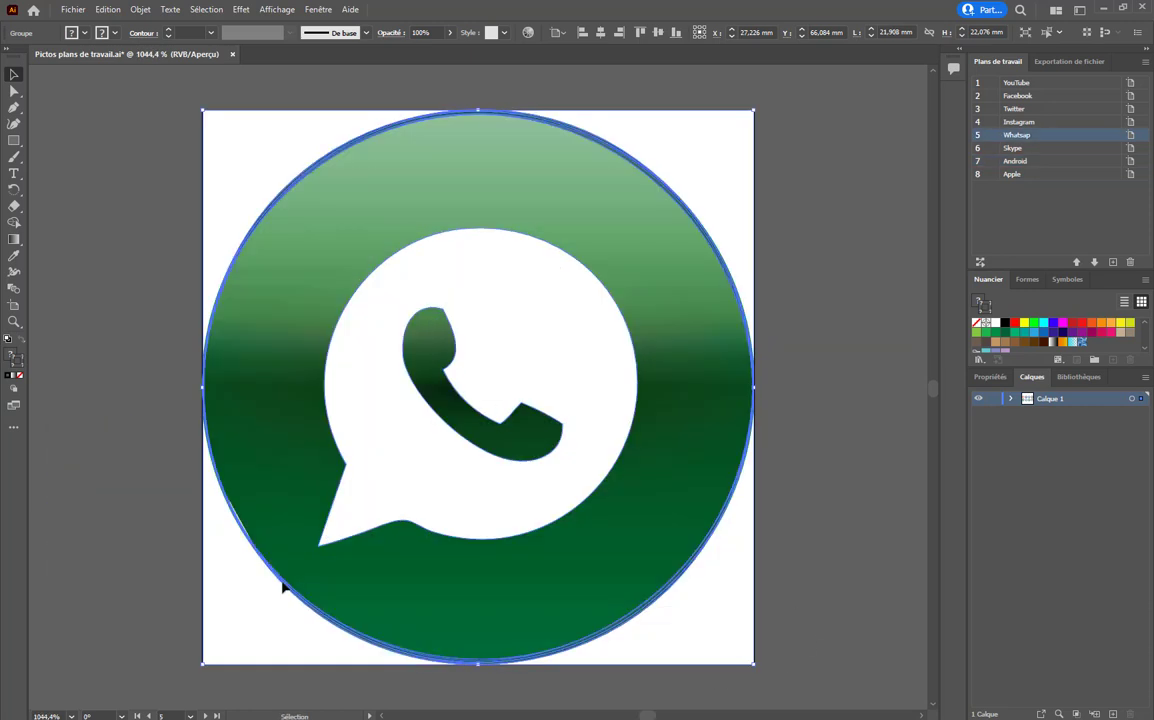
pyautogui.hotkey('ctrl', 'alt', '0')
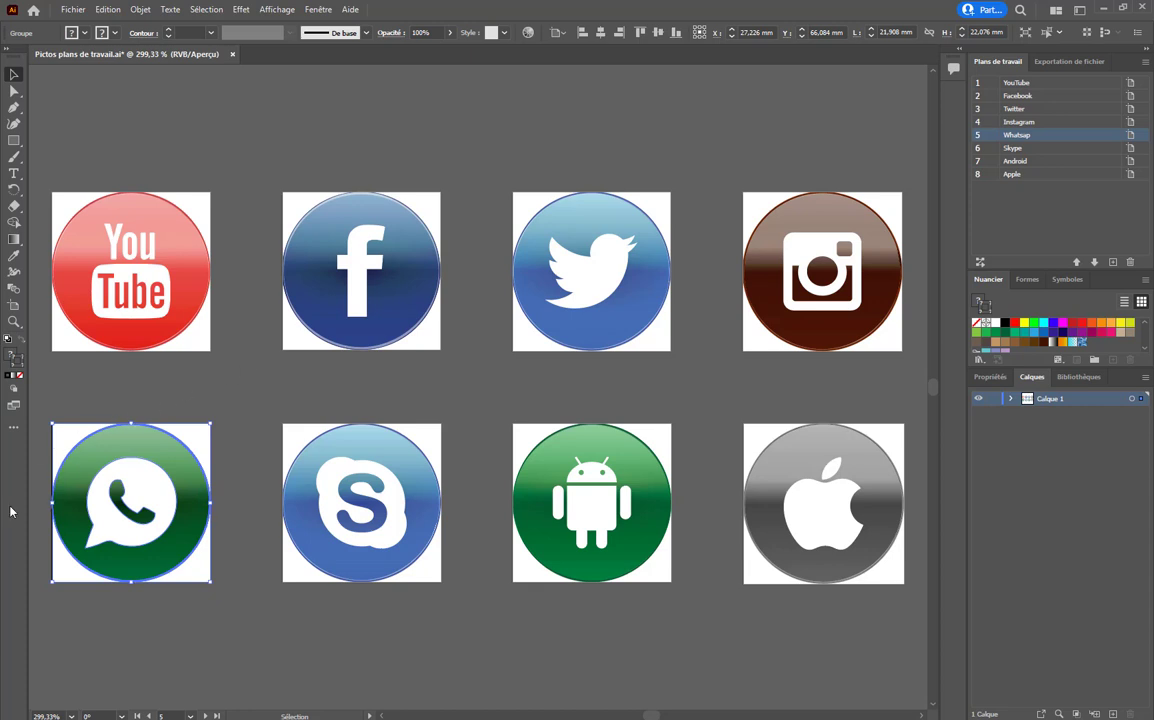
pyautogui.click(228, 640)
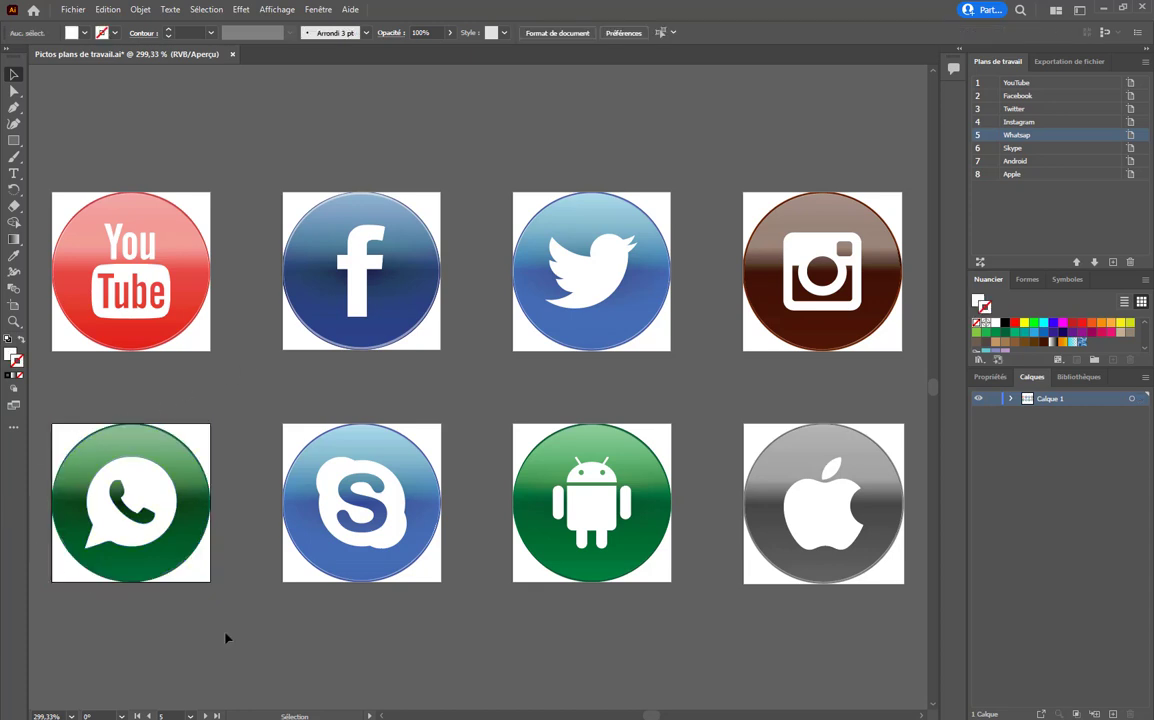